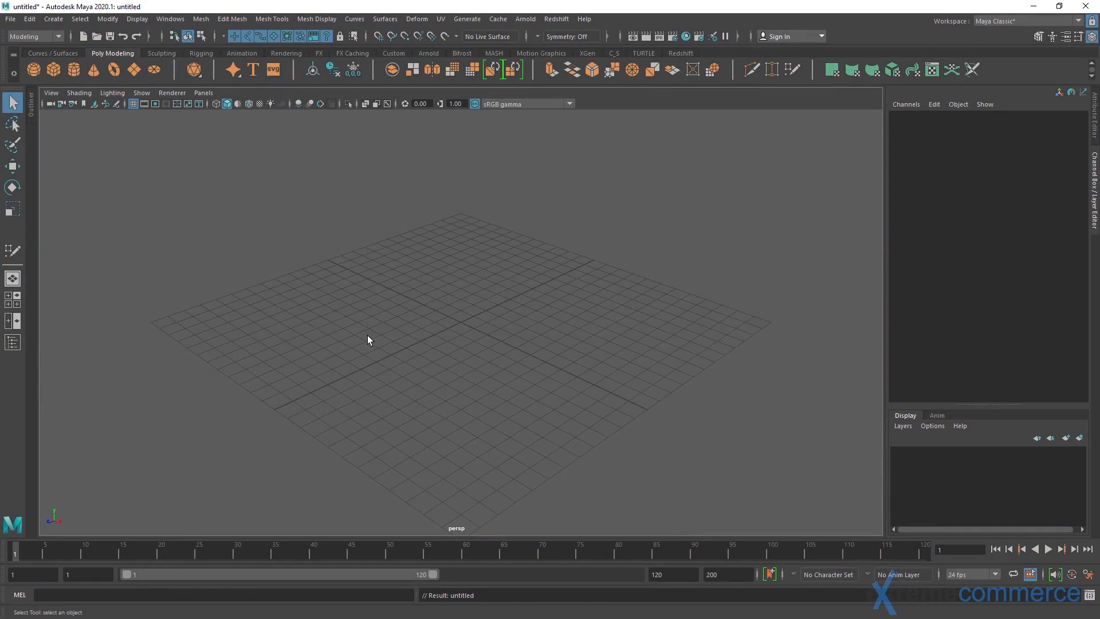
Create an enlarged polygon cylinder standing on the grid and add a polygon cube at the origin
left_click(74, 70)
key("w")
key("r")
left_click_drag(457, 319, 467, 204)
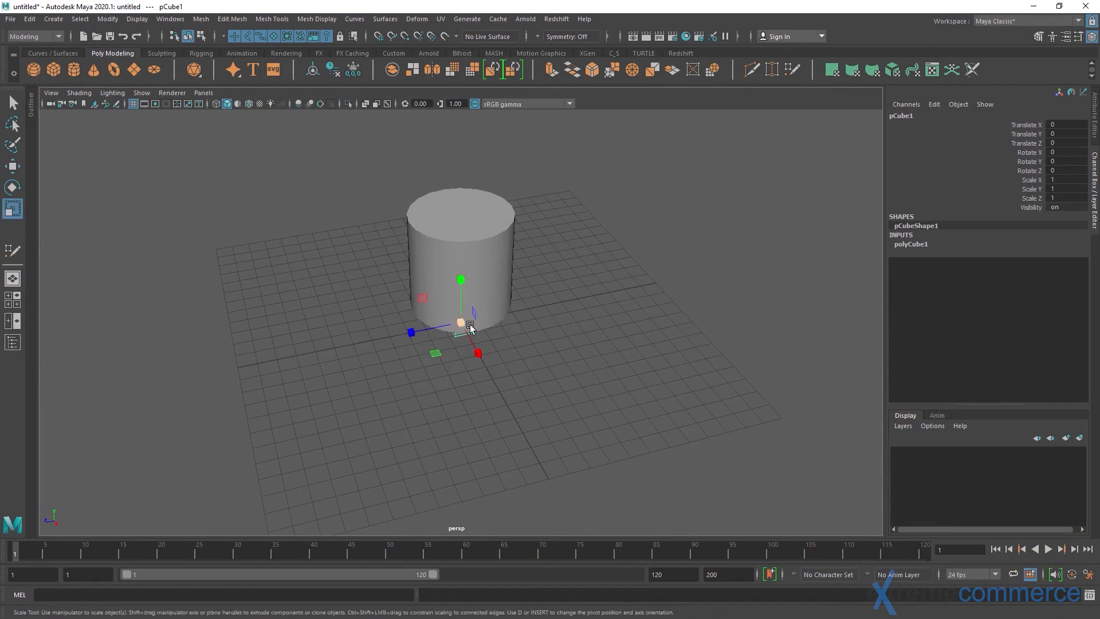
Scale the cube uniformly to about 4.47 and place it beside the cylinder at about 4.12 in Y and 5.98 in Z
left_click_drag(467, 324, 532, 315)
key("w")
left_click_drag(461, 282, 460, 213)
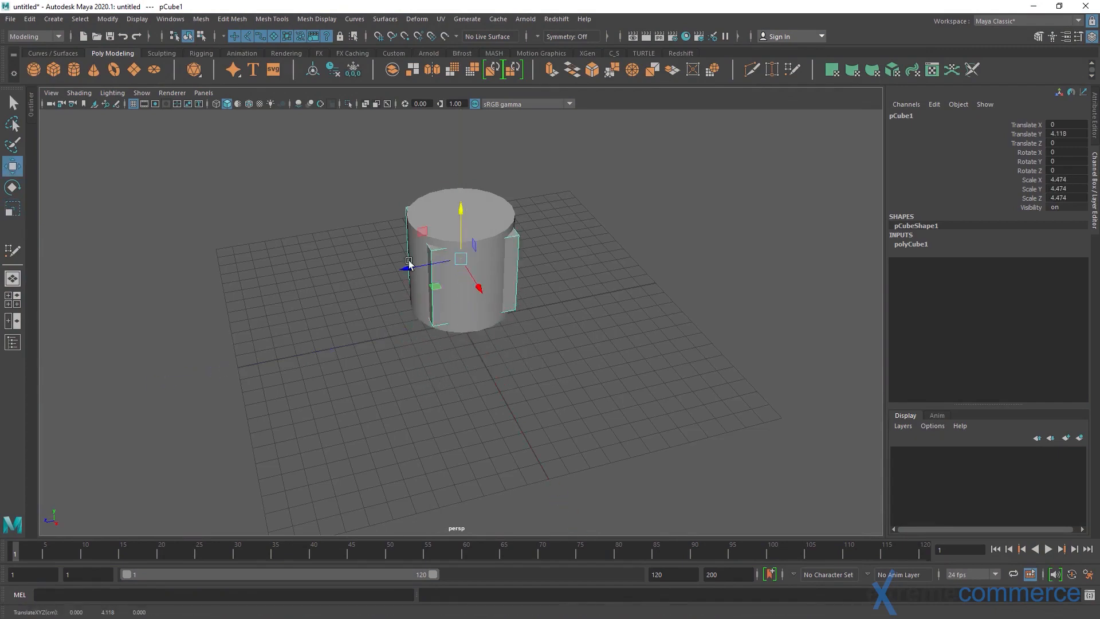
left_click_drag(409, 266, 296, 290)
left_click_drag(301, 358, 349, 345, "alt")
scroll(350, 345, "up", 3)
scroll(350, 345, "up", 1)
middle_click_drag(350, 345, 378, 317, "alt")
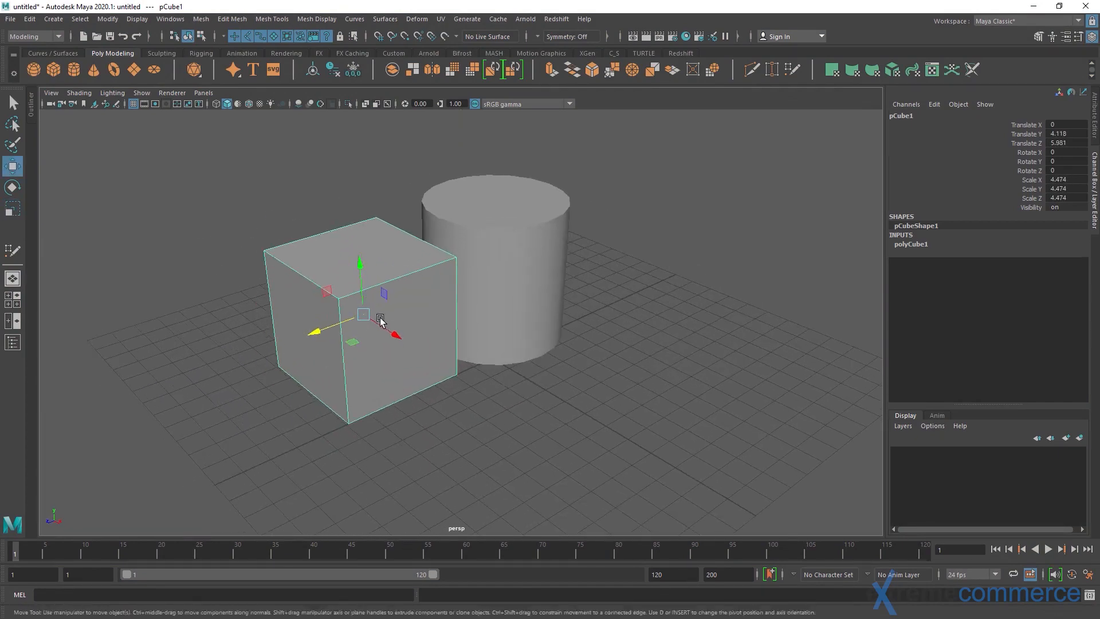
left_click(699, 271)
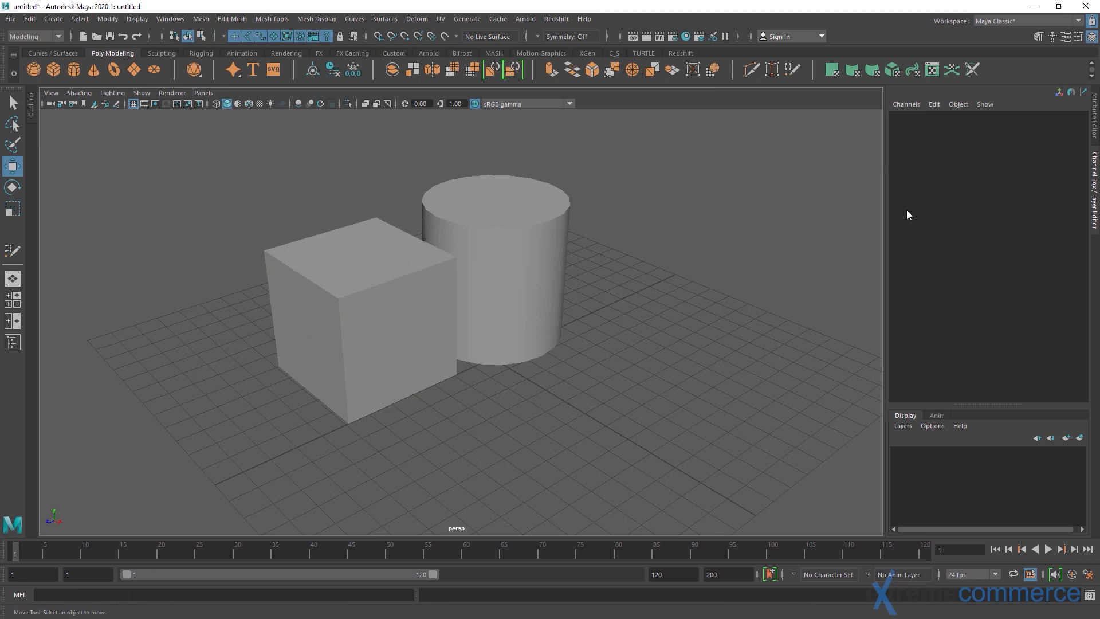
Show the Modeling Toolkit and widen it
left_click(1038, 37)
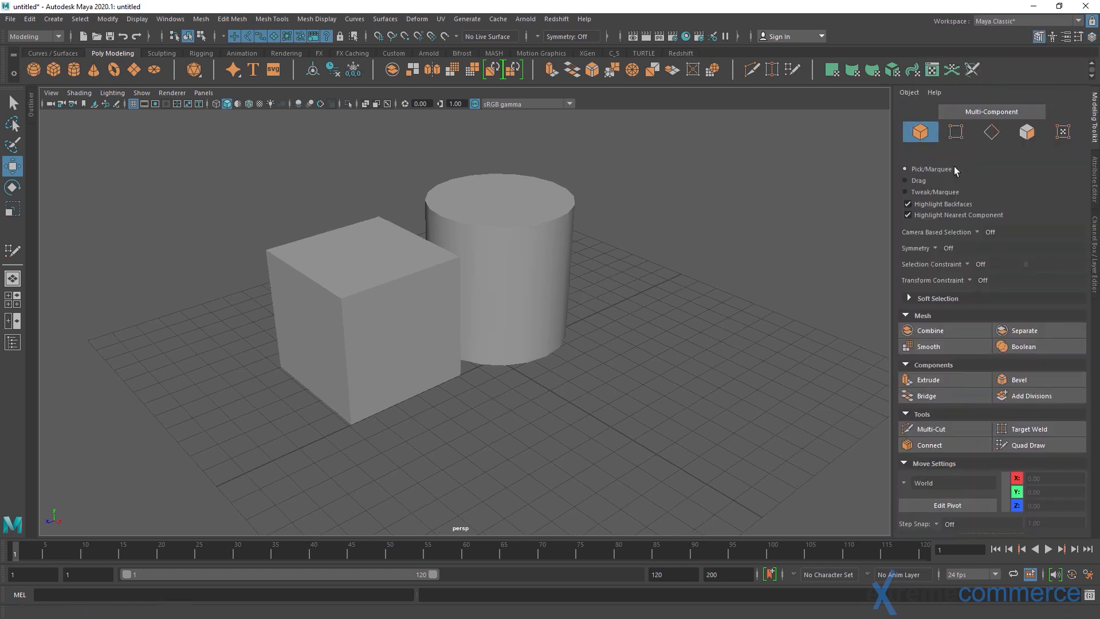
left_click_drag(892, 319, 870, 319)
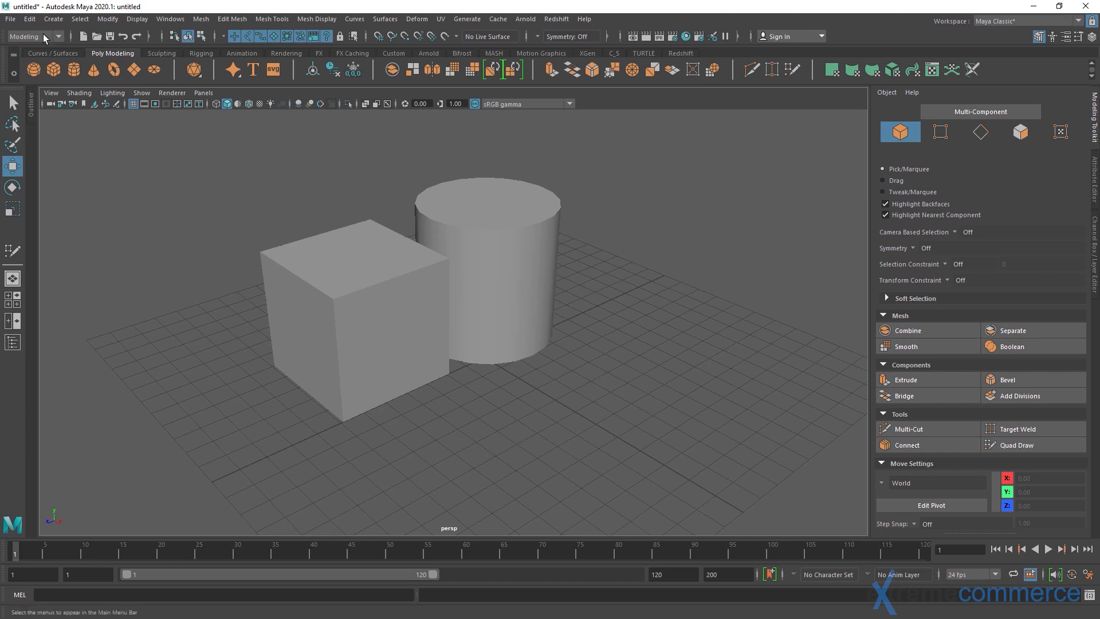
left_click(229, 19)
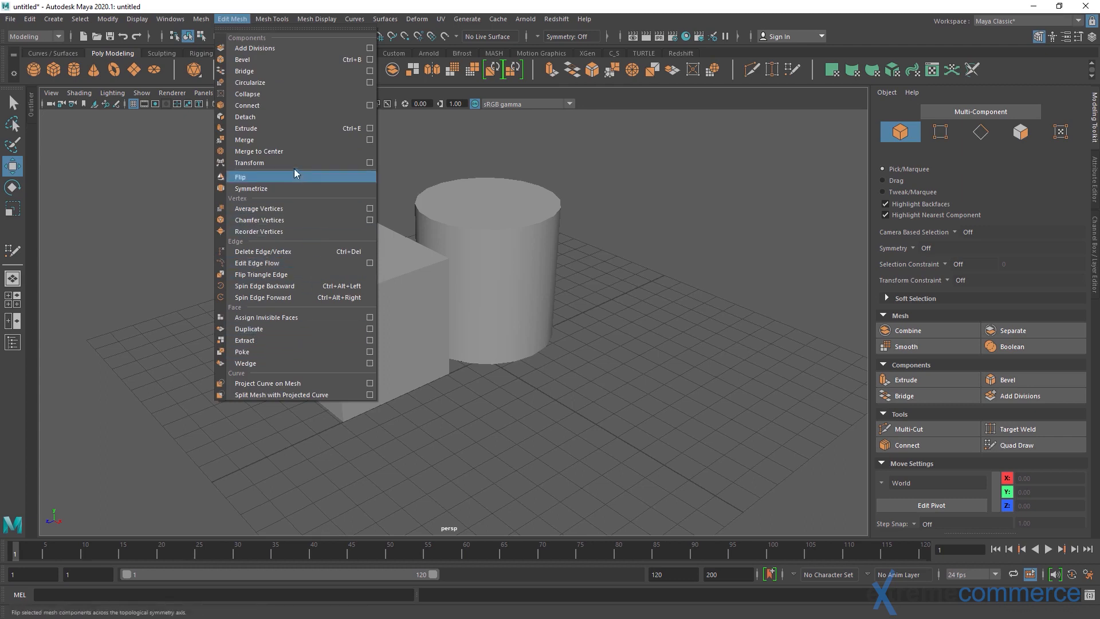
left_click(693, 102)
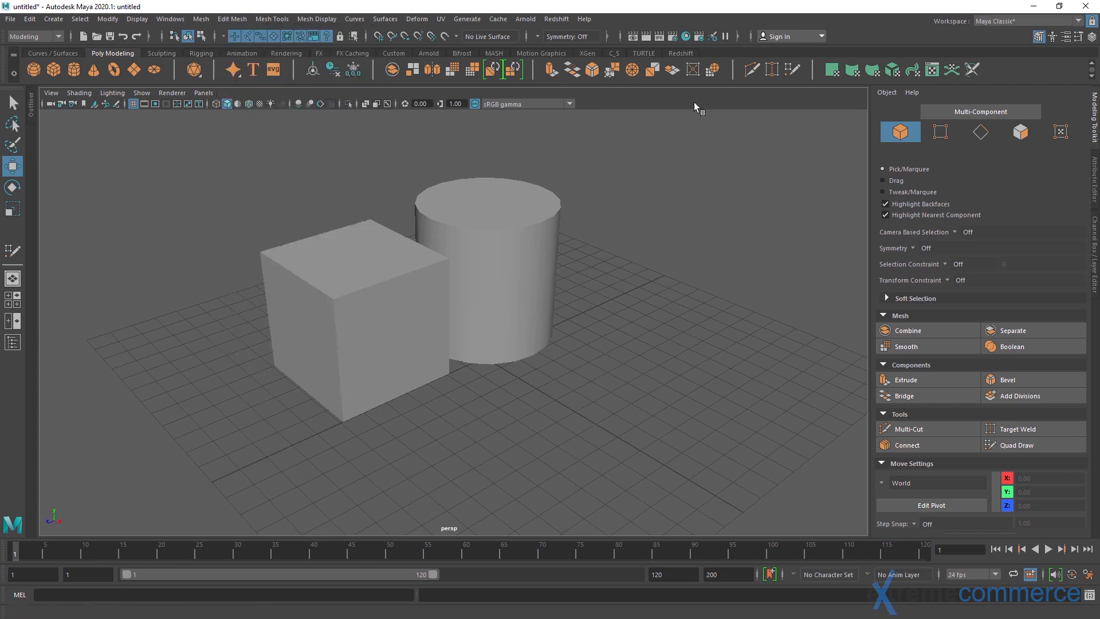
scroll(579, 243, "up", 3)
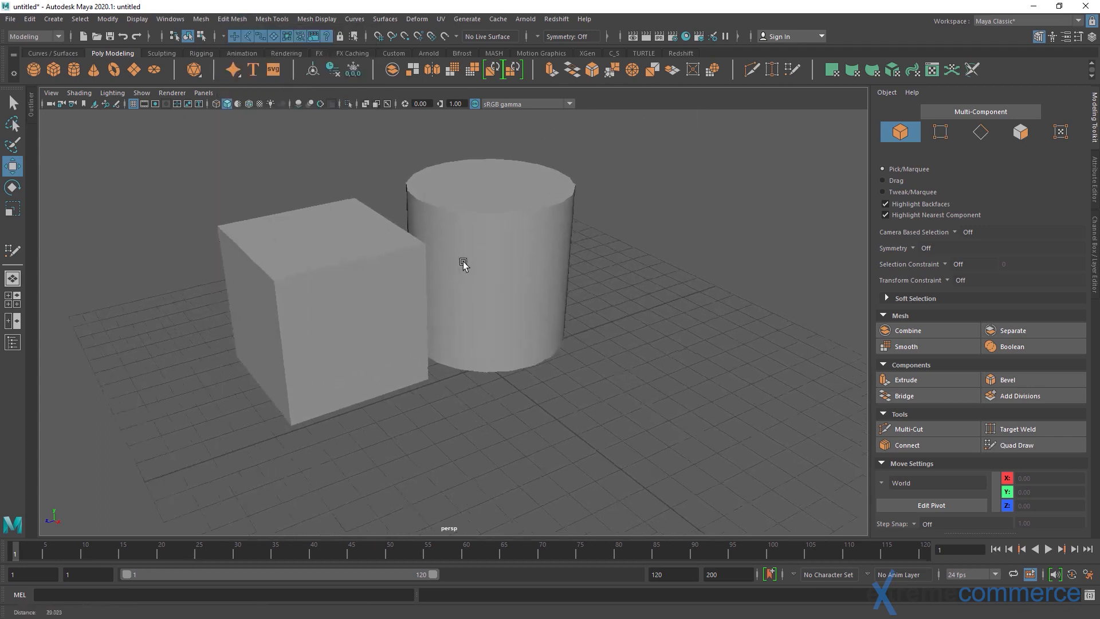
left_click_drag(464, 264, 736, 325, "alt")
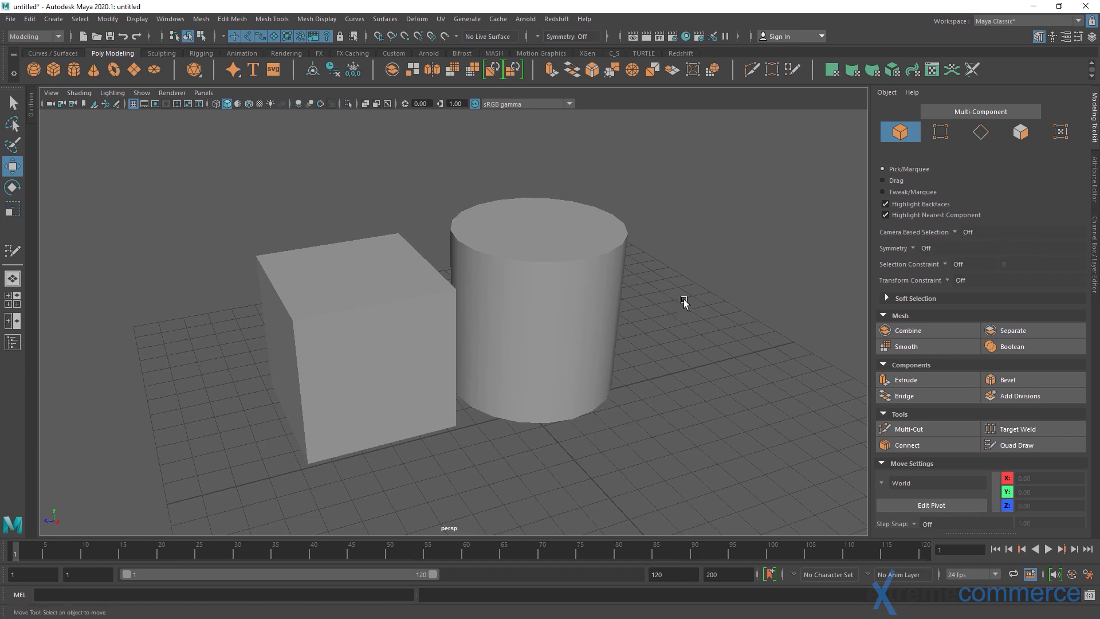
Switch the cylinder to face selection and select all of its faces, including the ones facing away from the camera
left_click_drag(683, 299, 654, 297, "alt")
left_click(581, 298)
right_click_drag(564, 289, 564, 320)
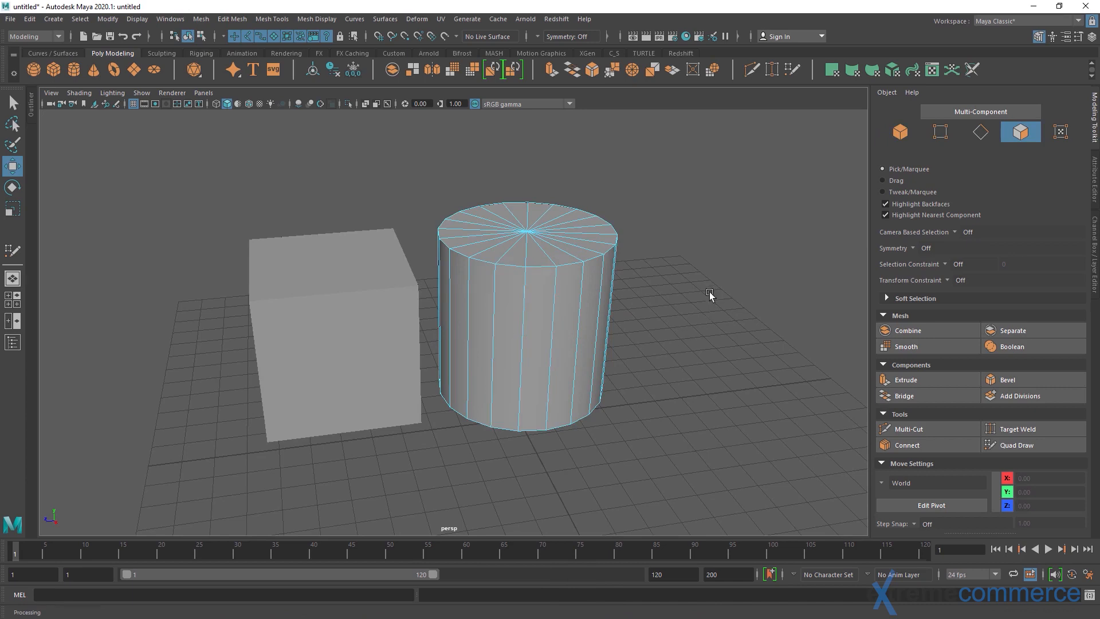
left_click_drag(709, 292, 424, 500)
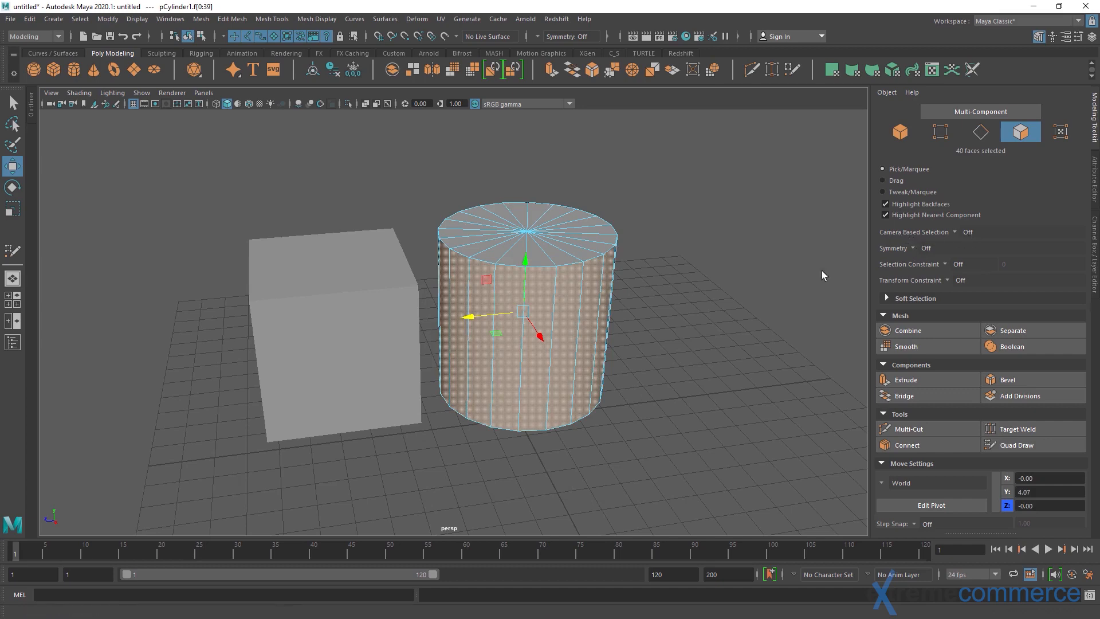
left_click_drag(749, 311, 747, 303, "alt")
left_click_drag(675, 299, 422, 462)
mouse_move(634, 344)
left_mouse_down("alt")
mouse_move(356, 343)
mouse_move(622, 350)
left_mouse_up("alt")
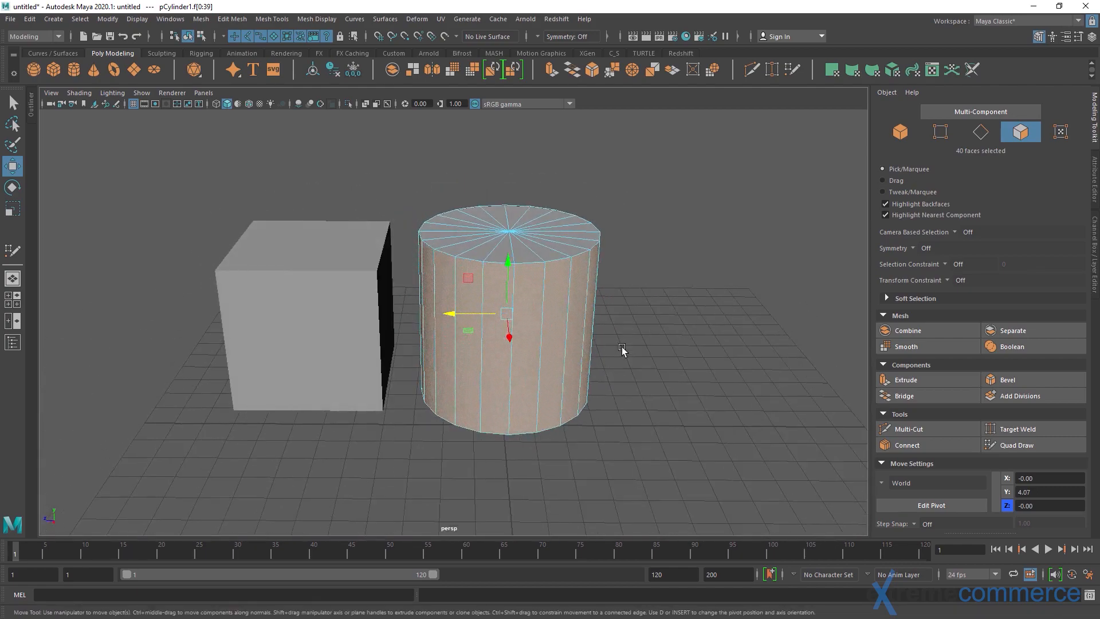
Set Camera Based Selection to On and clear the cylinder's face selection
left_click(955, 232)
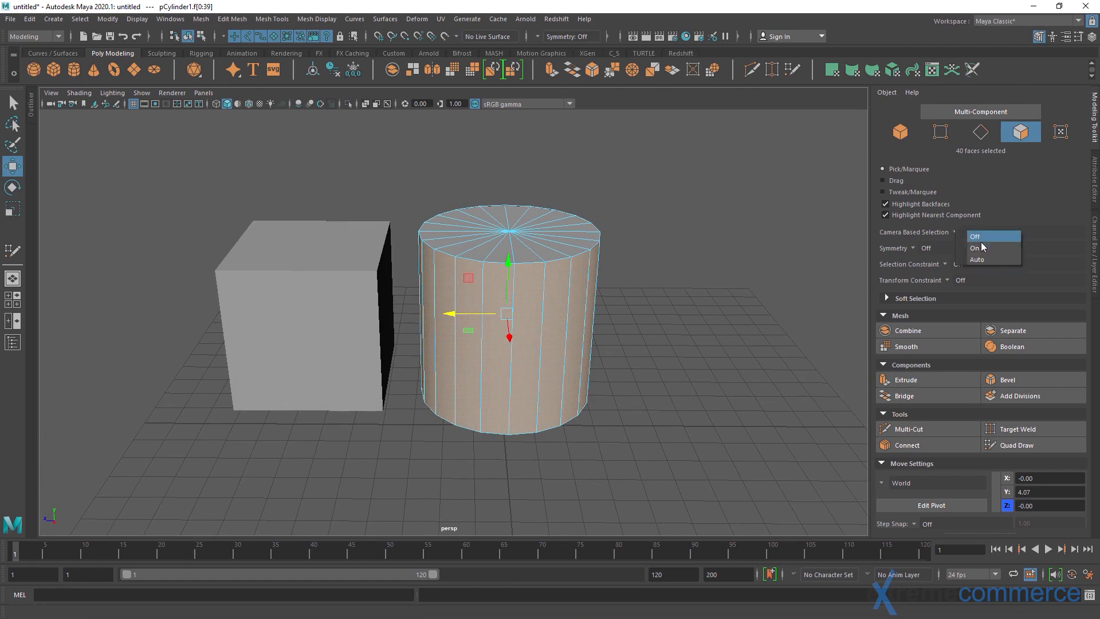
left_click(982, 246)
left_click(773, 295)
left_click_drag(704, 302, 657, 298, "alt")
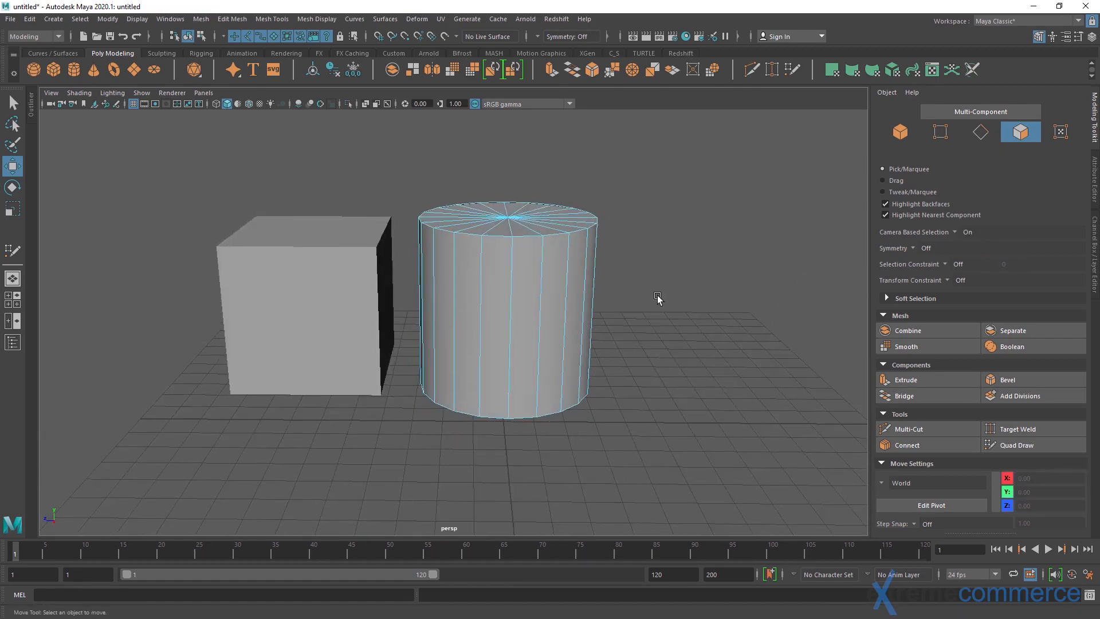
Select the cylinder's camera-facing faces with a marquee, clear them, and select them again from a slightly different angle
left_click_drag(662, 165, 383, 478)
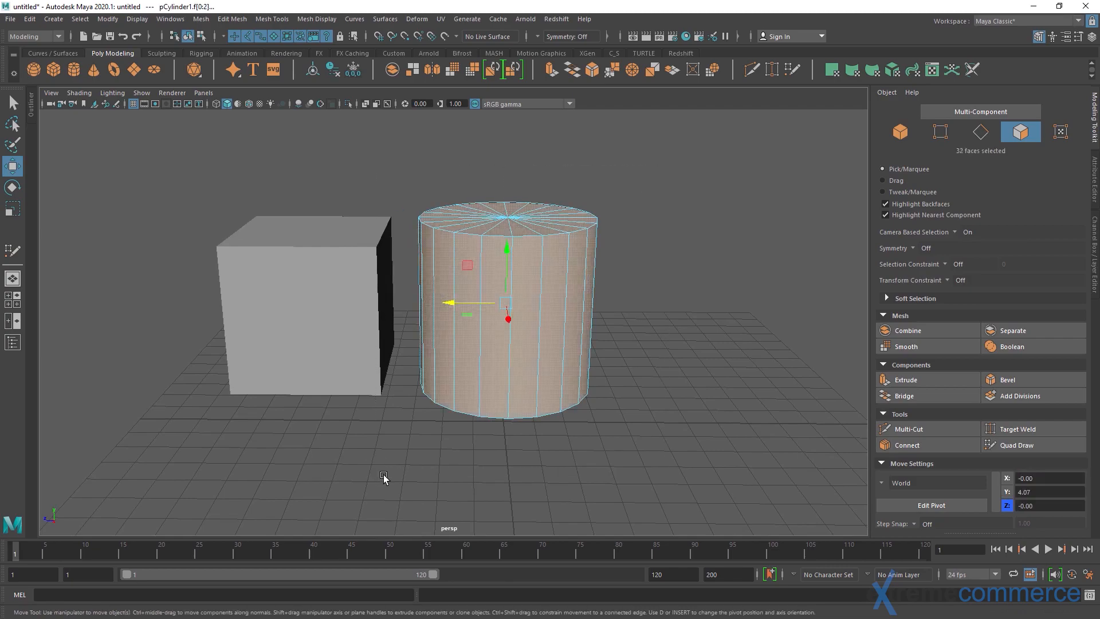
mouse_move(691, 326)
left_mouse_down("alt")
mouse_move(439, 345)
mouse_move(704, 335)
left_mouse_up("alt")
left_click(702, 333)
left_click_drag(653, 177, 395, 470)
mouse_move(624, 376)
left_mouse_down("alt")
mouse_move(412, 360)
mouse_move(638, 370)
left_mouse_up("alt")
scroll(622, 373, "up", 2)
middle_click_drag(615, 374, 610, 353, "alt")
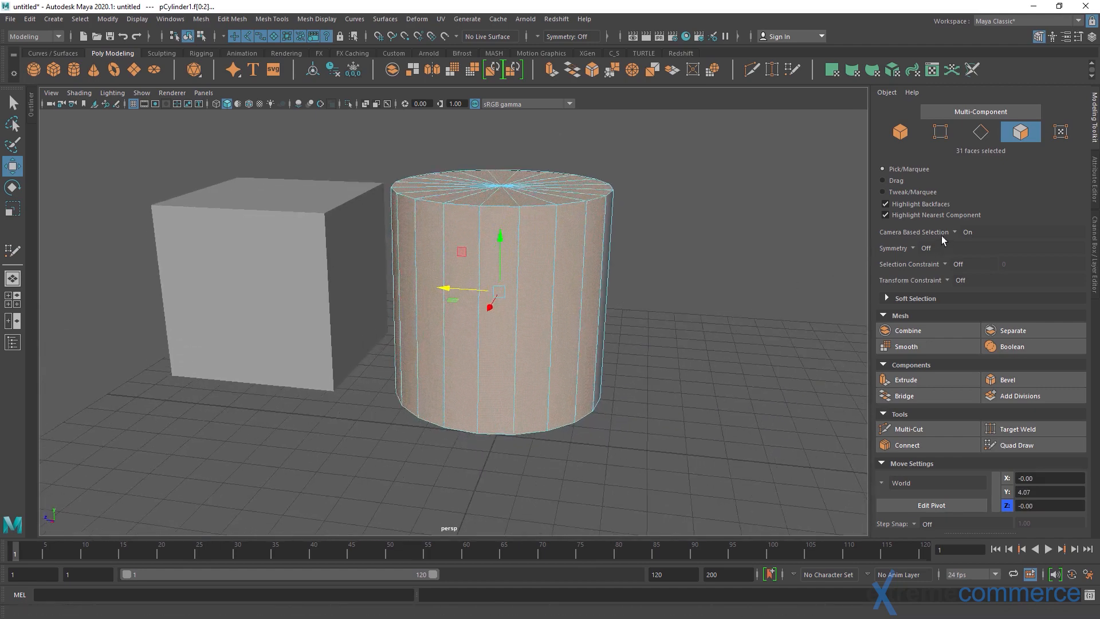
Return to object selection and combine the cube and the cylinder into one mesh
key("F8")
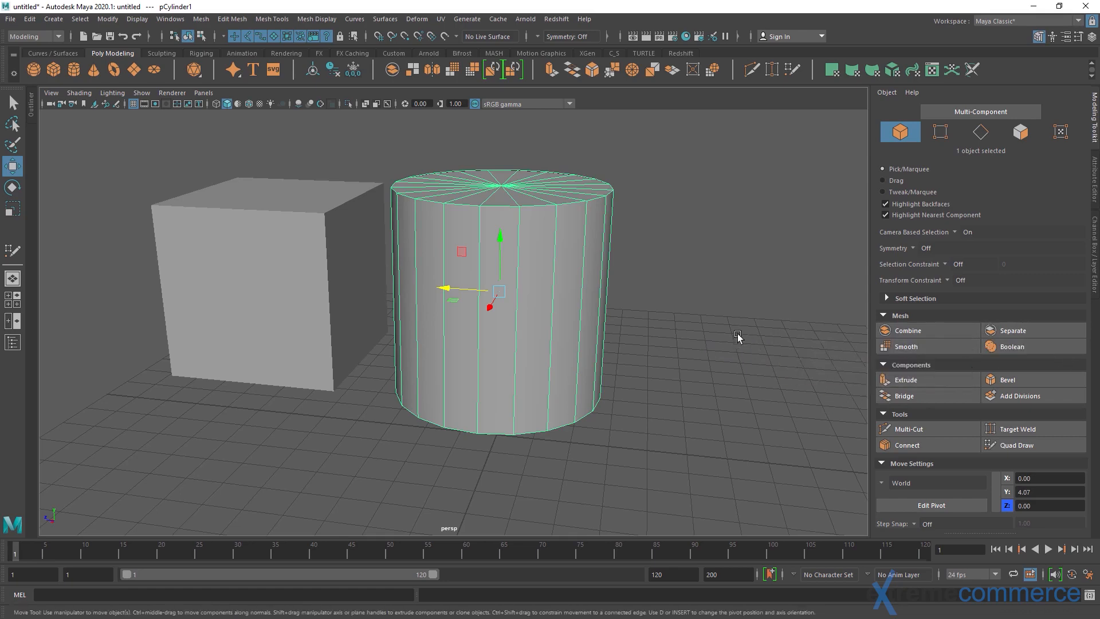
left_click_drag(699, 332, 598, 297, "alt")
left_click(696, 306)
left_click(396, 240)
left_click(498, 245, "shift")
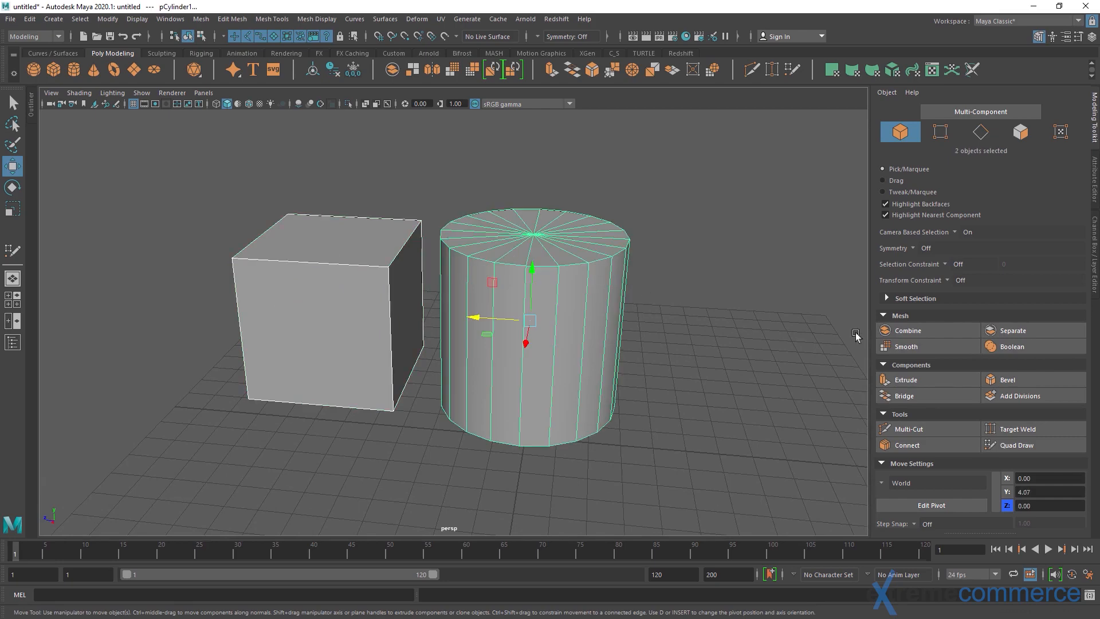
left_click(903, 332)
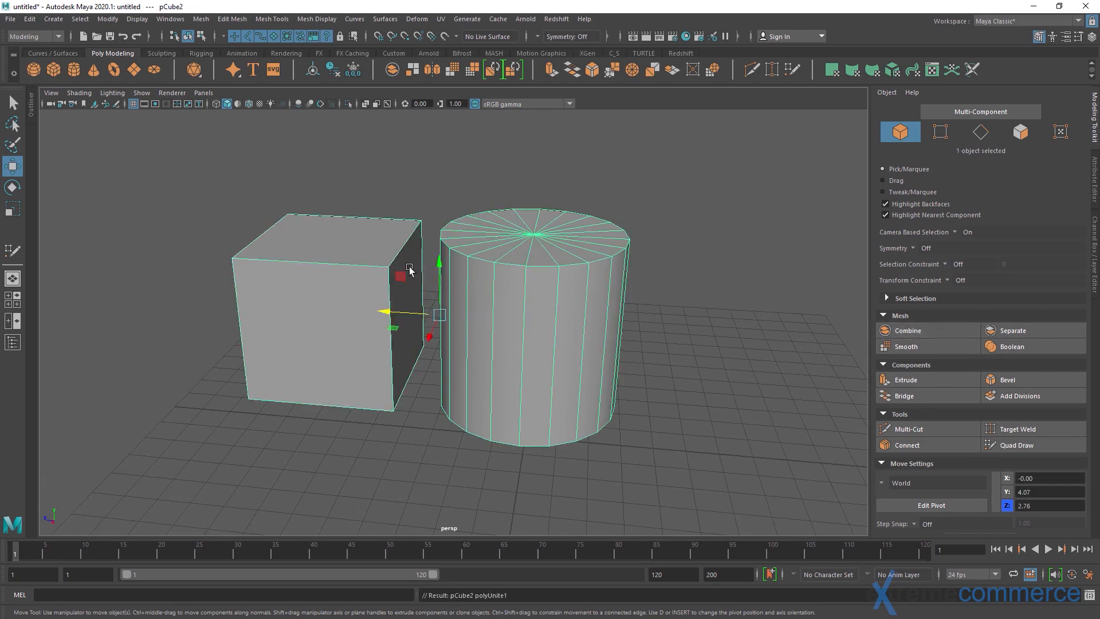
Try moving the combined mesh along Z as one object and undo the move
left_click(739, 355)
left_click(581, 336)
left_click_drag(429, 319, 345, 320)
key("ctrl+z")
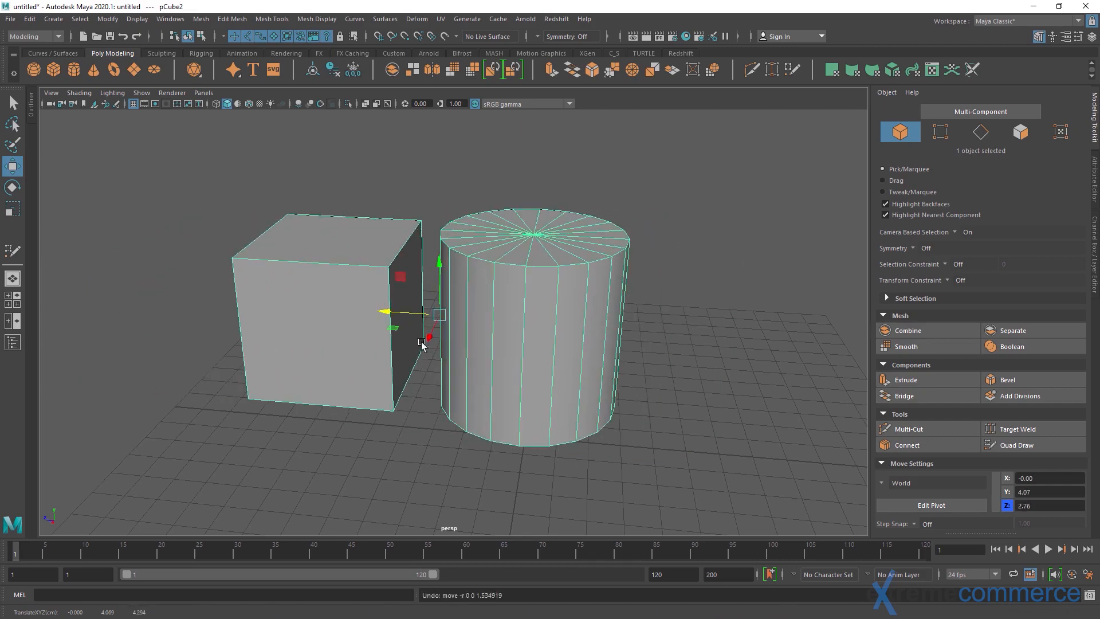
Separate the combined mesh back into an individual cube and cylinder and deselect them
left_click_drag(542, 332, 564, 333, "alt")
left_click(674, 319)
left_click_drag(614, 202, 341, 344)
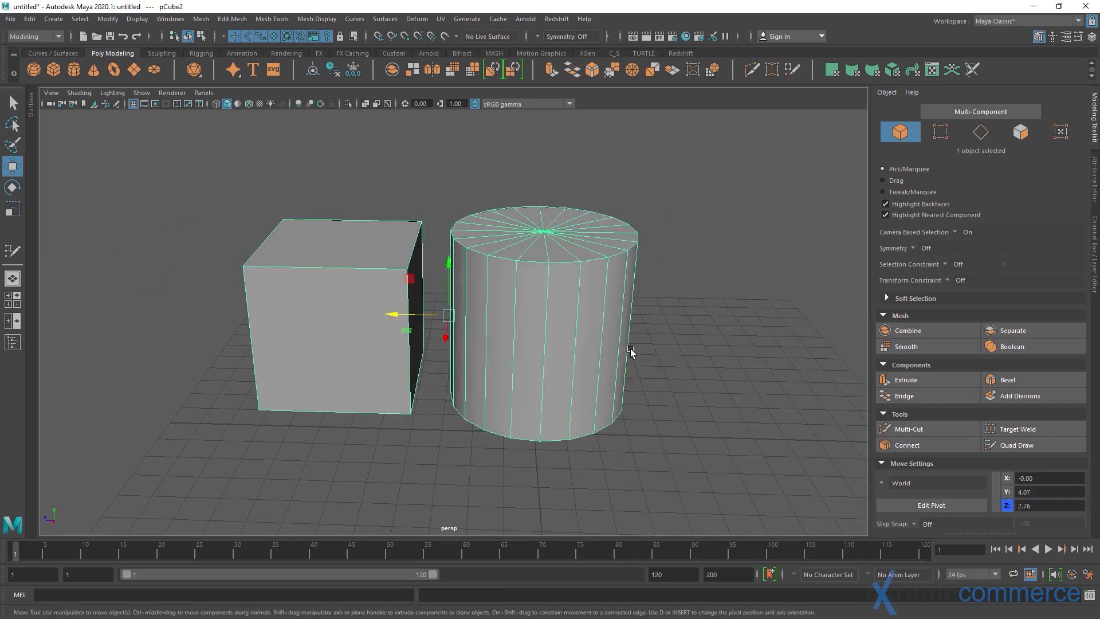
left_click(1028, 331)
left_click(732, 326)
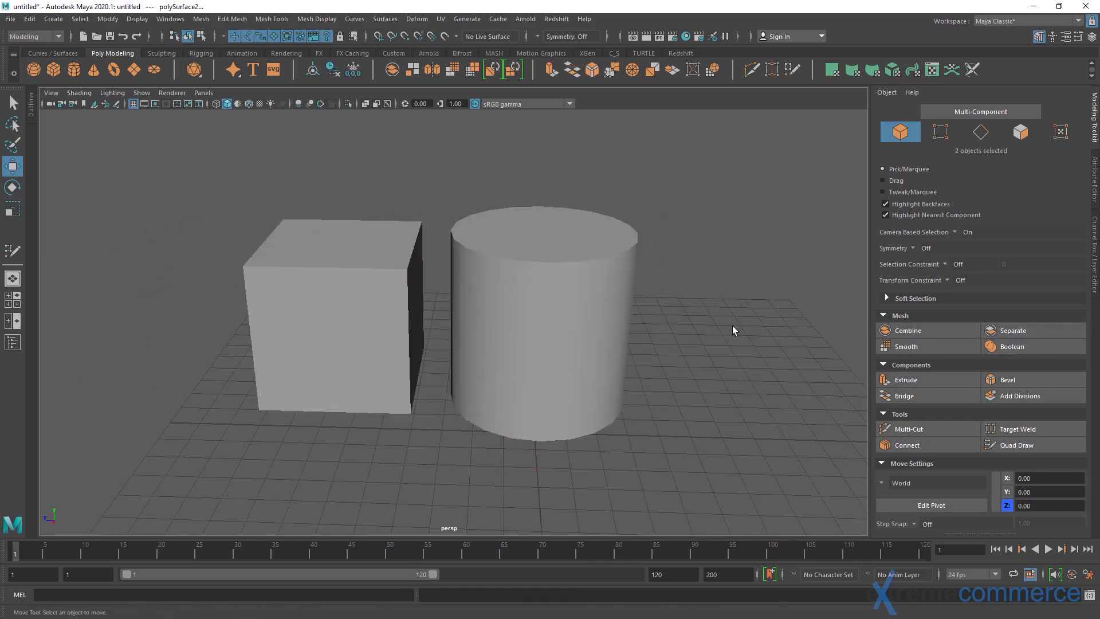
Move the cylinder along Z into the cube so the two objects overlap
left_click_drag(555, 216, 312, 341)
left_click(714, 231)
left_click(585, 277)
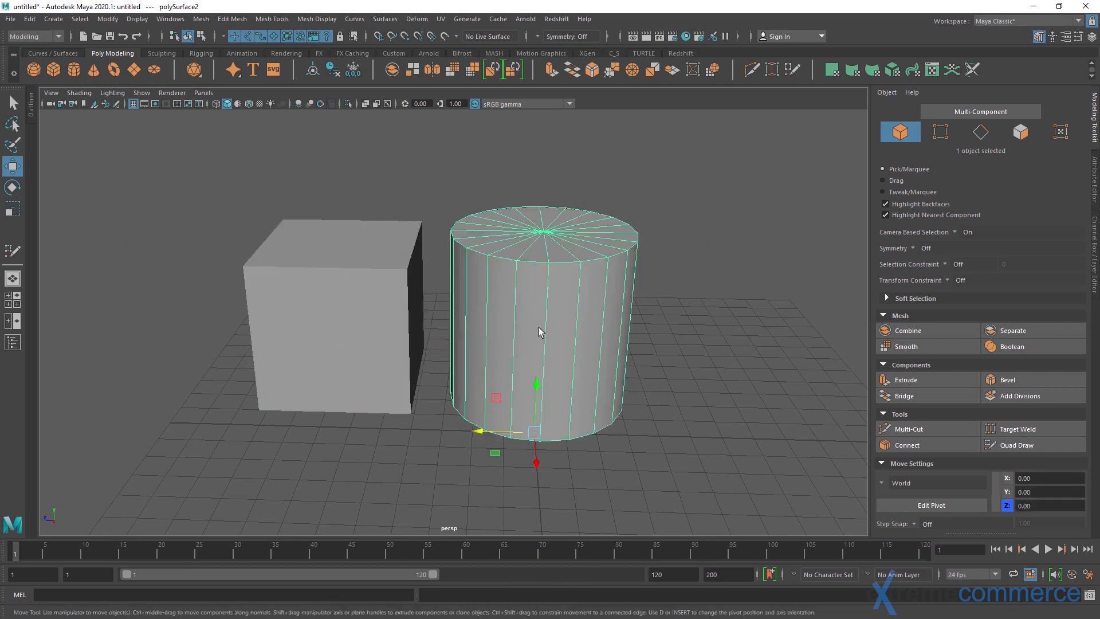
left_click_drag(476, 432, 407, 436)
left_click(609, 334)
mouse_move(609, 334)
left_mouse_down("alt")
mouse_move(710, 319)
mouse_move(607, 338)
left_mouse_up("alt")
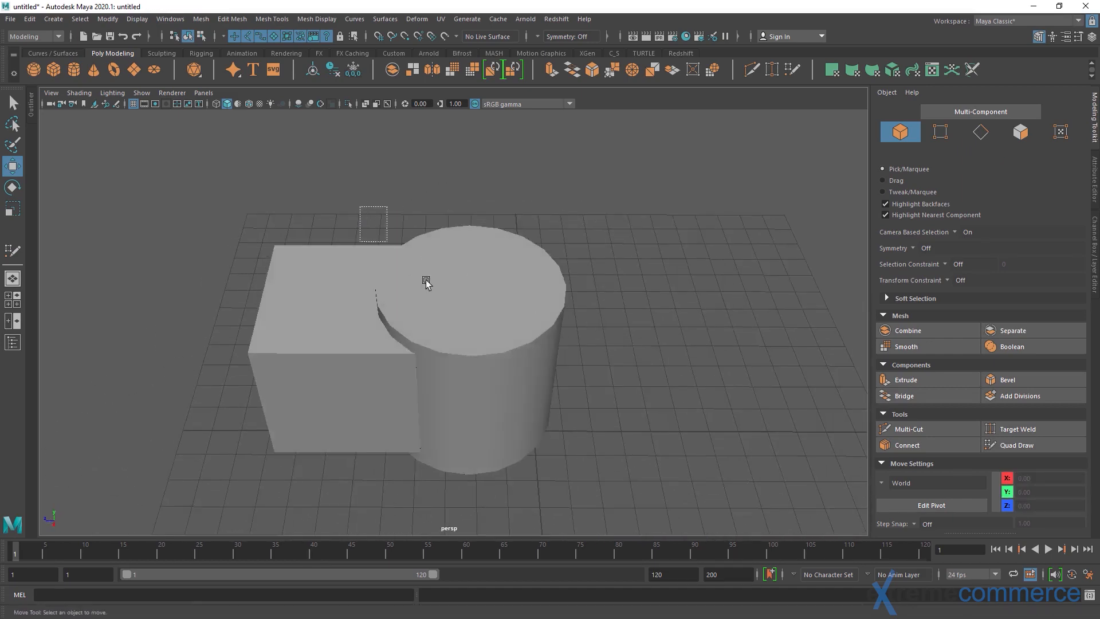
Select the overlapping cube and cylinder and combine them into a single mesh
left_click_drag(425, 281, 471, 342)
left_click_drag(471, 343, 476, 312, "alt")
left_click(652, 287)
left_click_drag(508, 167, 353, 347)
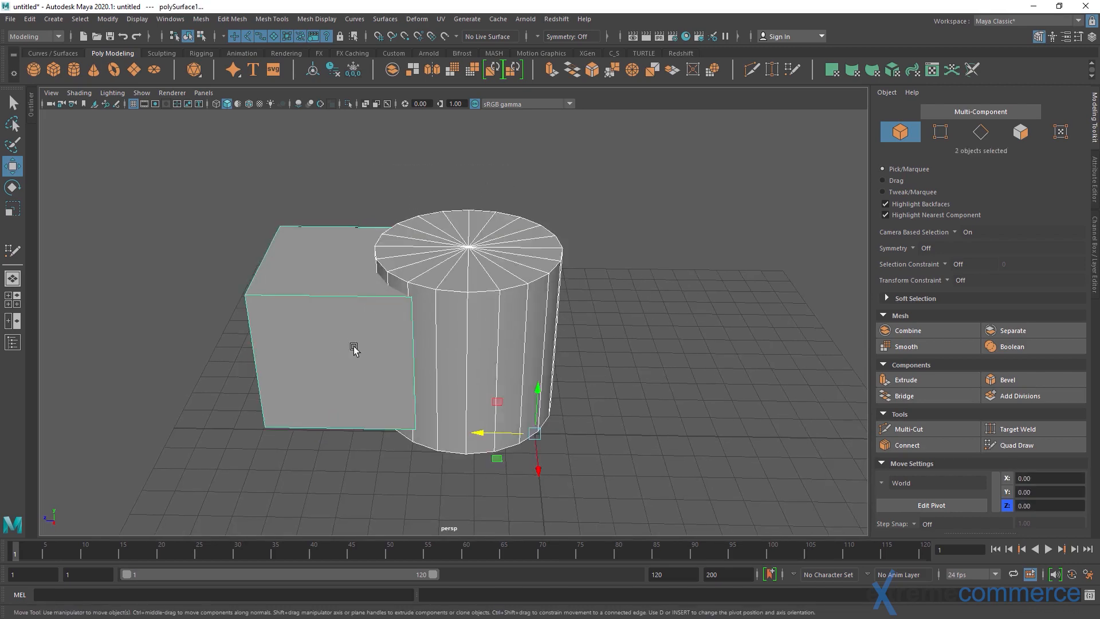
left_click(926, 332)
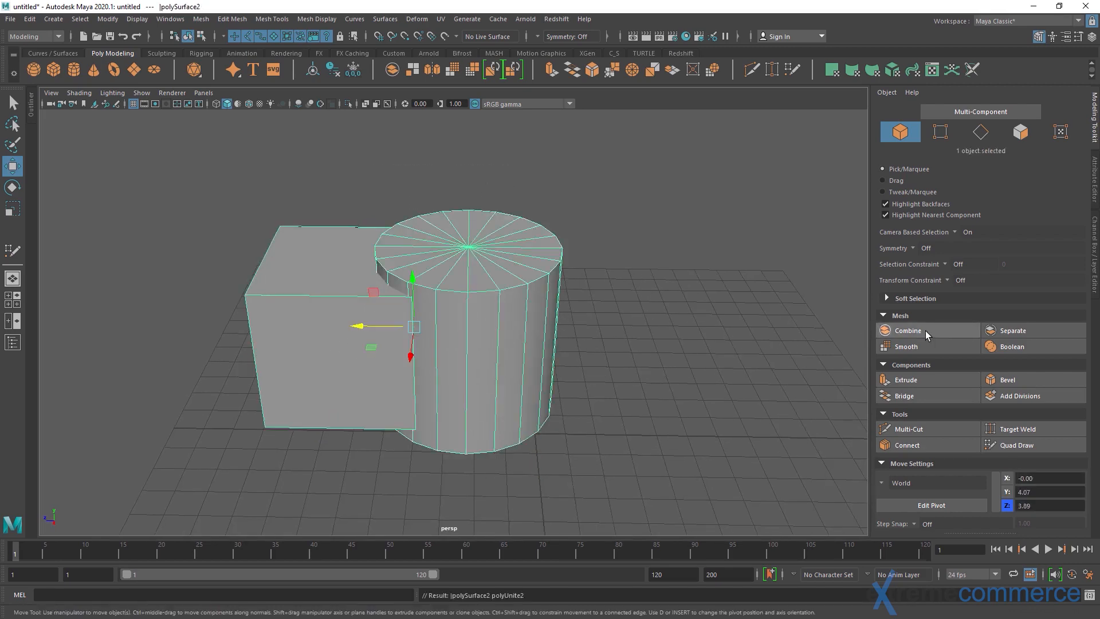
Inspect where the combined shapes intersect and separate the mesh into two objects again
left_click_drag(732, 339, 699, 319, "alt")
left_click_drag(518, 327, 503, 316, "alt")
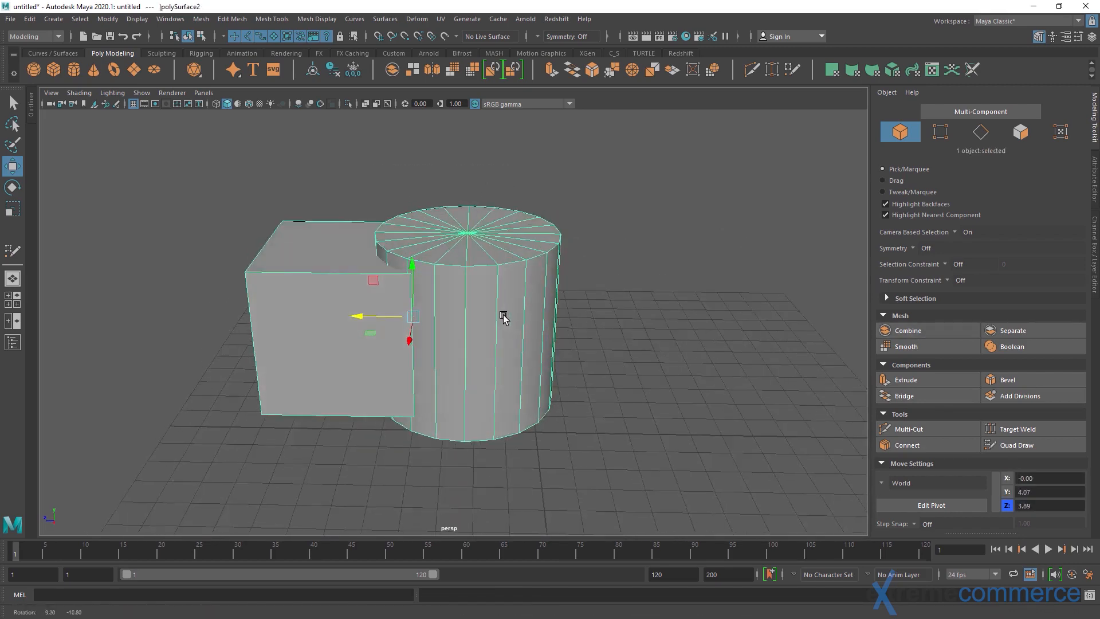
scroll(501, 321, "up", 2)
middle_click_drag(489, 327, 514, 343, "alt")
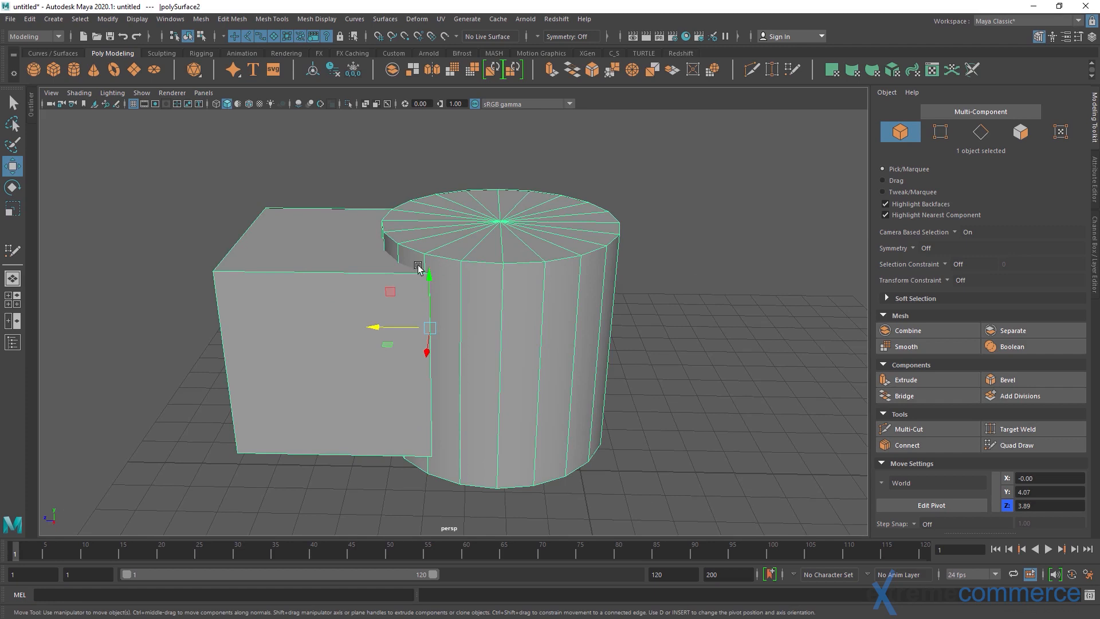
left_click(709, 239)
left_click(560, 257)
left_click(1019, 333)
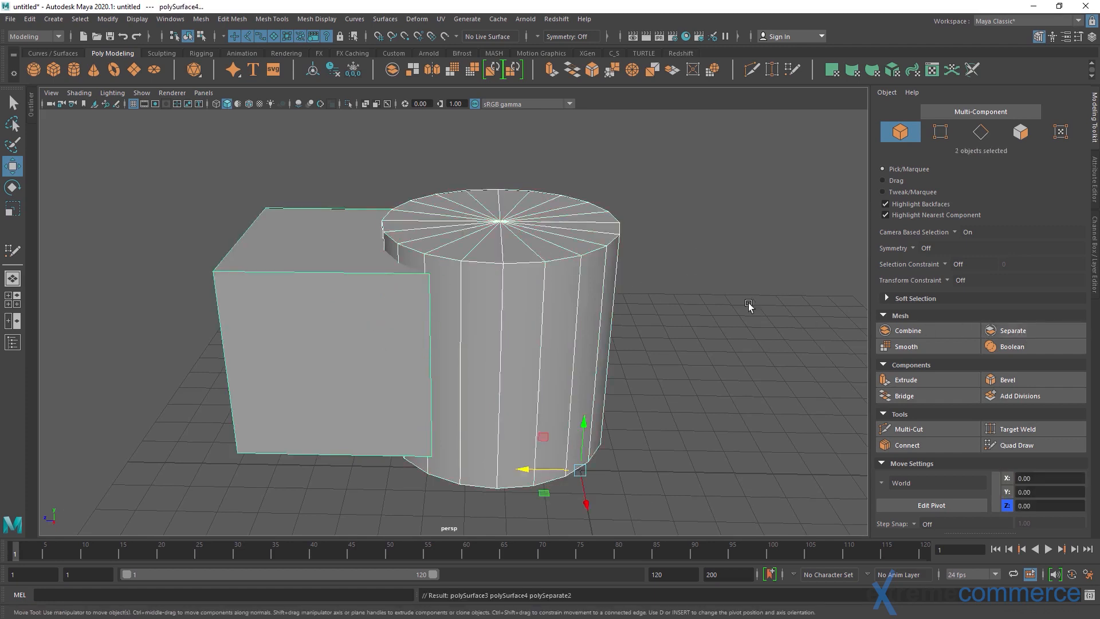
Move the cylinder away from the cube along Z to about -2.39
left_click(527, 301)
mouse_move(529, 473)
left_mouse_down()
mouse_move(599, 477)
mouse_move(523, 466)
left_mouse_up()
left_click(341, 376)
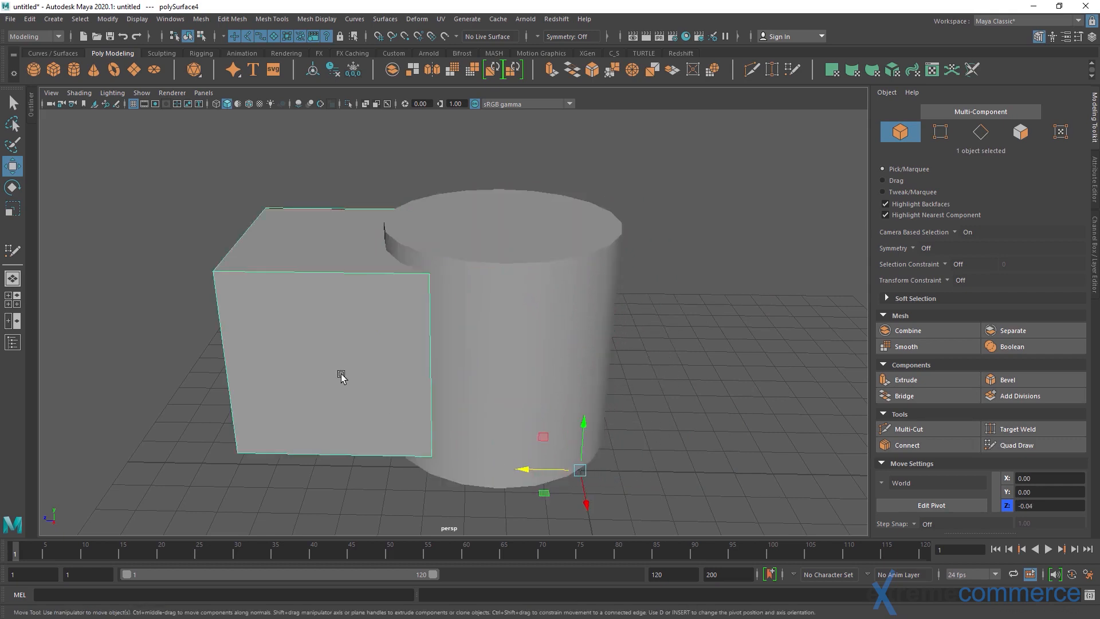
left_click(517, 287, "shift")
left_click(550, 380)
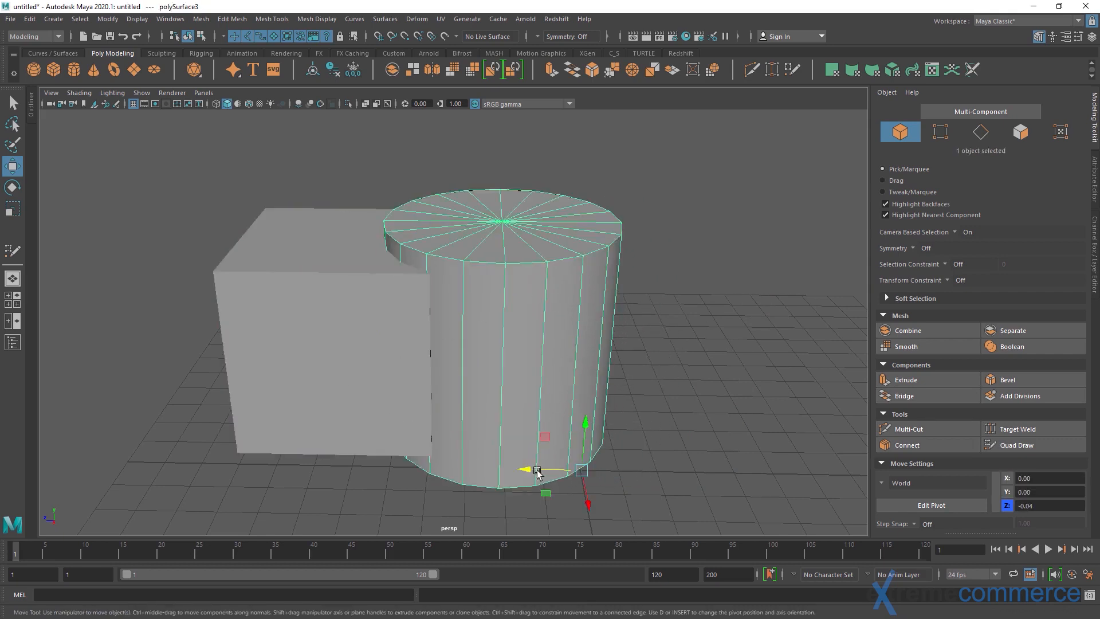
left_click_drag(532, 469, 623, 471)
middle_click_drag(623, 471, 594, 424, "alt")
mouse_move(594, 390)
right_mouse_down("alt")
mouse_move(569, 363)
mouse_move(607, 385)
right_mouse_up("alt")
left_click(785, 351)
left_click(602, 326)
right_click_drag(603, 327, 603, 358, "alt")
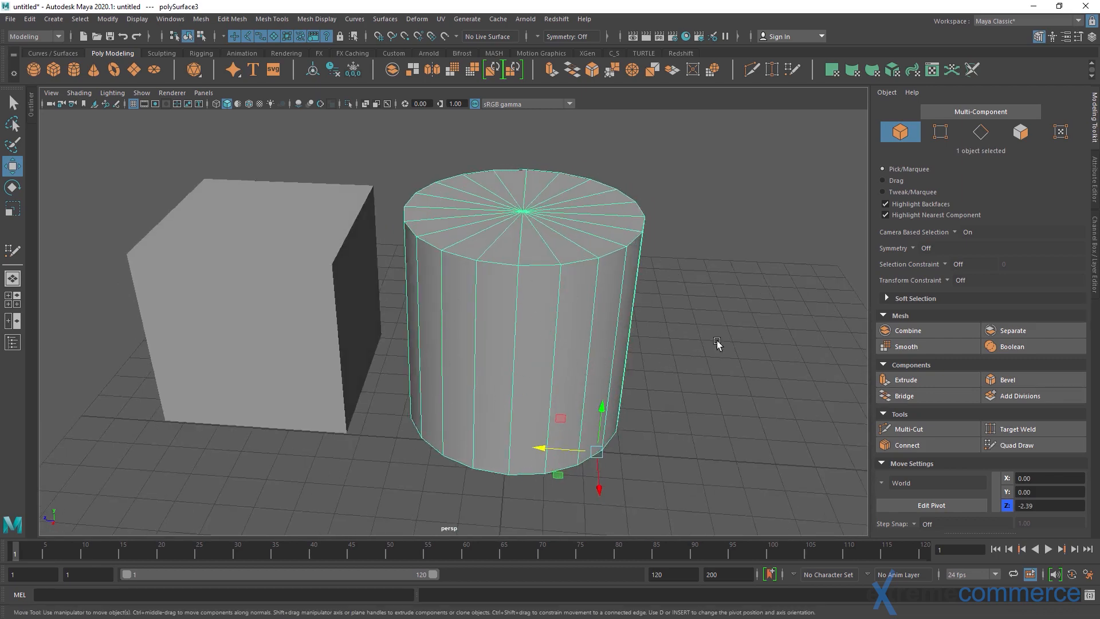
left_click_drag(531, 281, 508, 329, "alt")
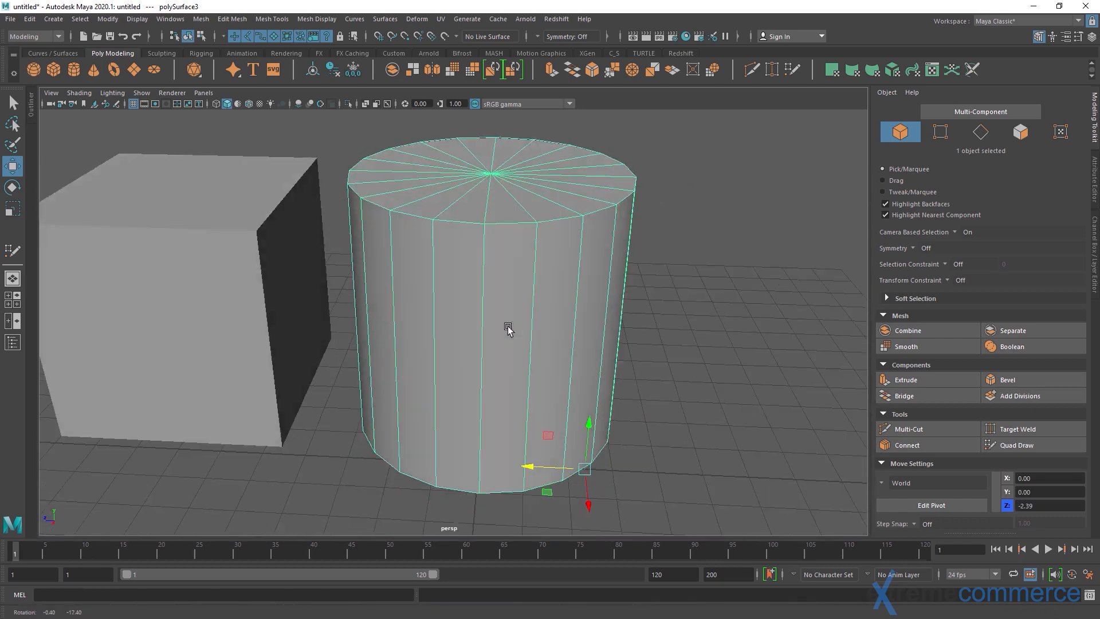
middle_click_drag(508, 329, 496, 326, "alt")
right_click_drag(496, 327, 517, 322, "alt")
left_click(677, 308)
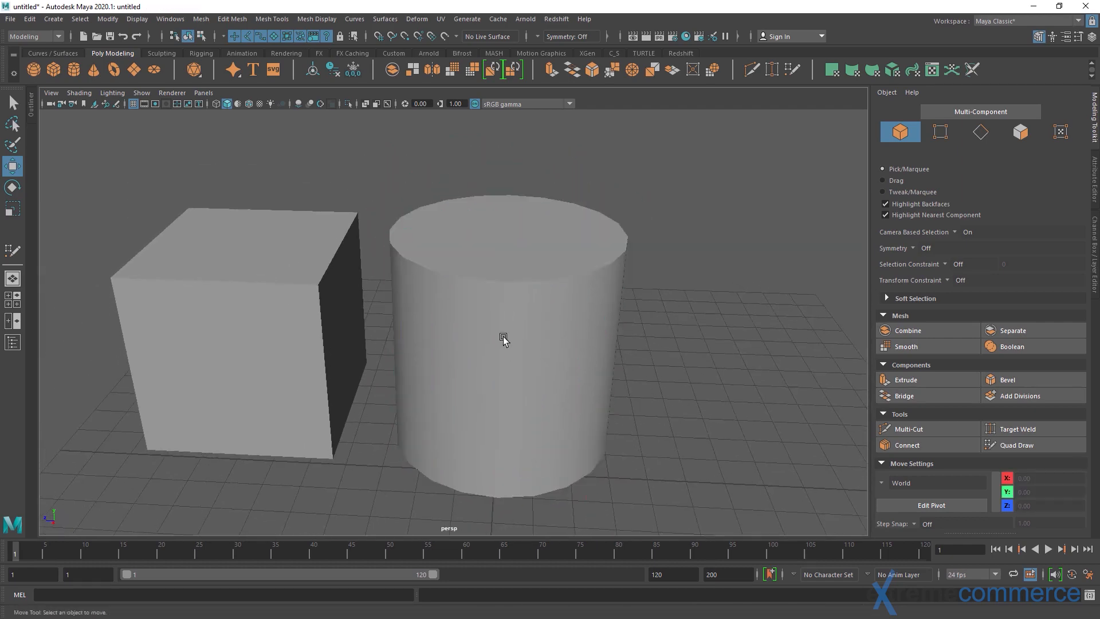
Select the cylinder and apply Smooth with 1 division
left_click_drag(503, 338, 541, 363, "alt")
middle_click_drag(540, 364, 504, 364, "alt")
right_click_drag(504, 364, 535, 366, "alt")
left_click(525, 359)
scroll(521, 357, "up", 2)
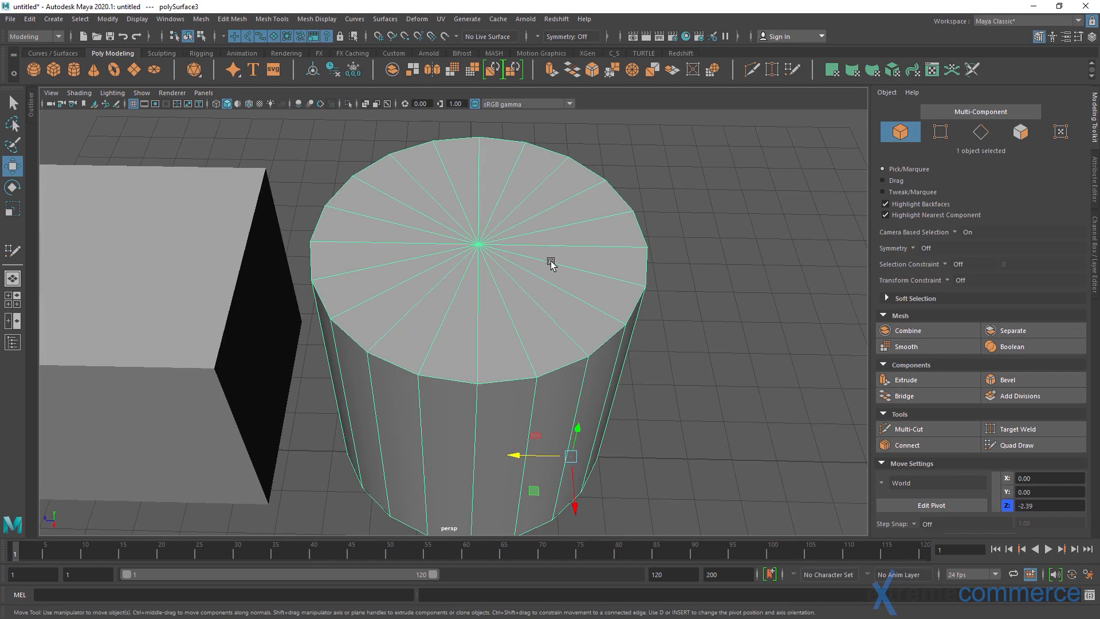
scroll(458, 337, "down", 3)
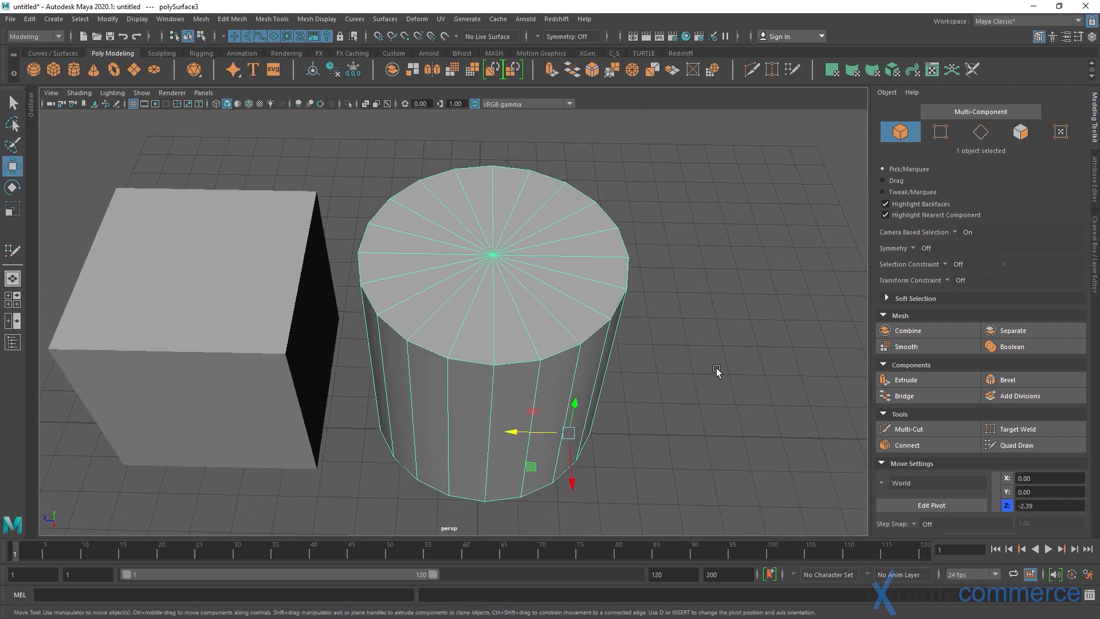
left_click(928, 346)
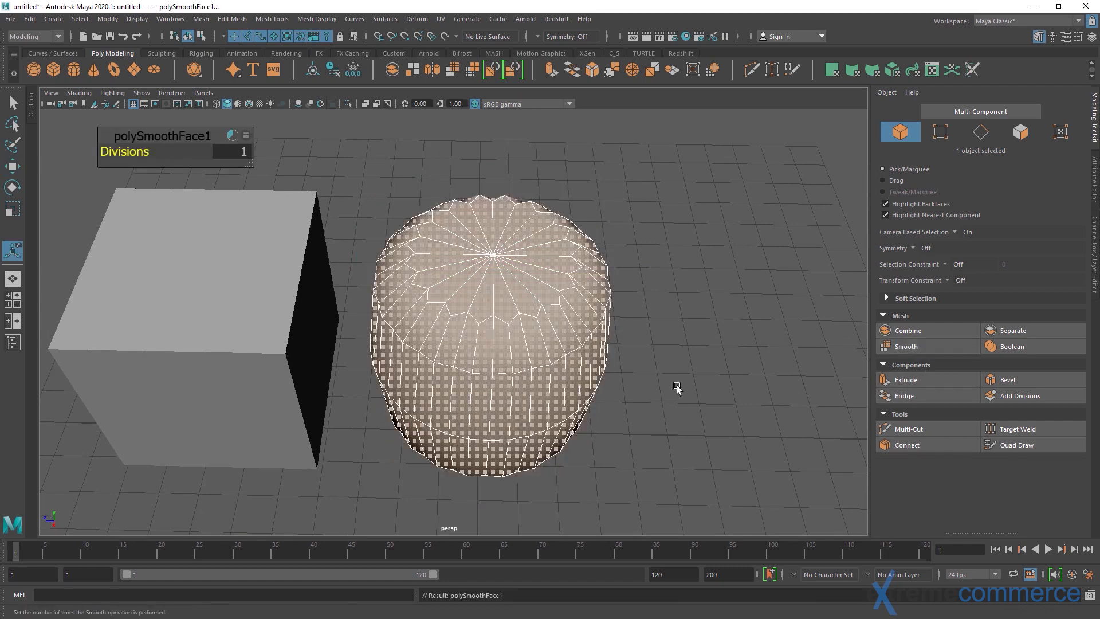
left_click(630, 384)
left_click(554, 358)
left_click(676, 295)
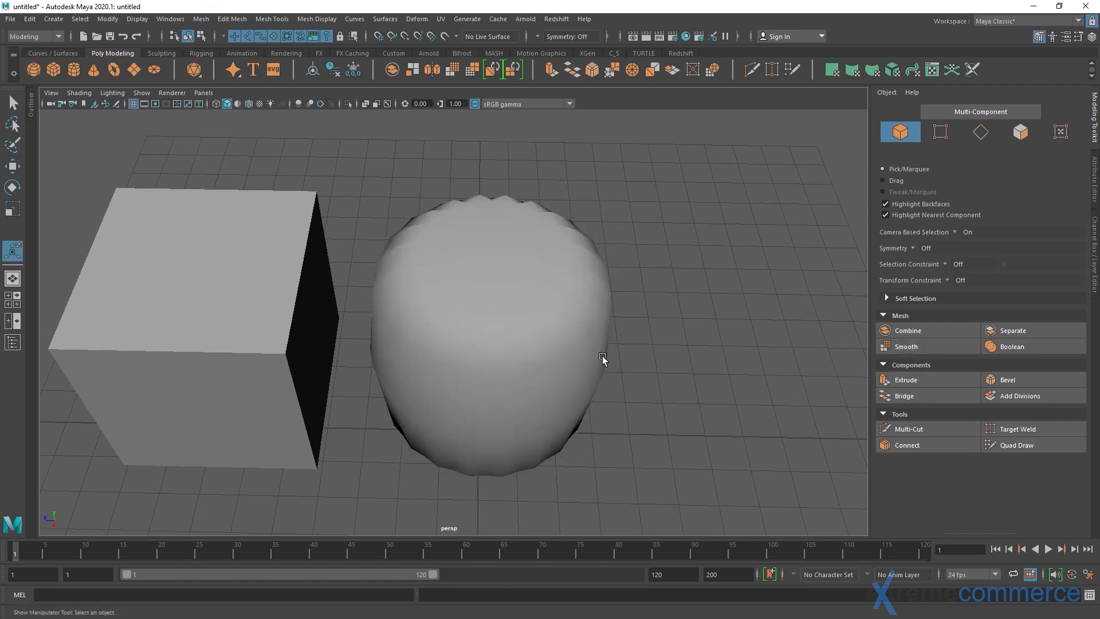
left_click(551, 355)
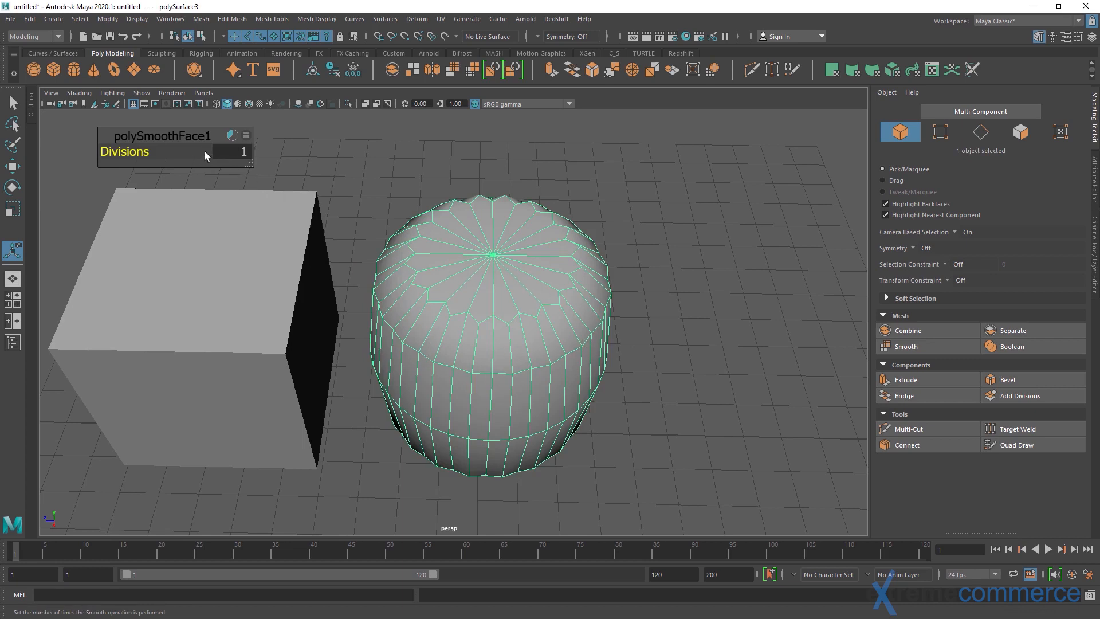
Raise the cylinder's smoothing divisions to 4 and inspect the denser mesh
left_click_drag(140, 154, 378, 165)
left_click_drag(426, 265, 430, 240, "alt")
right_click_drag(430, 240, 492, 322, "alt")
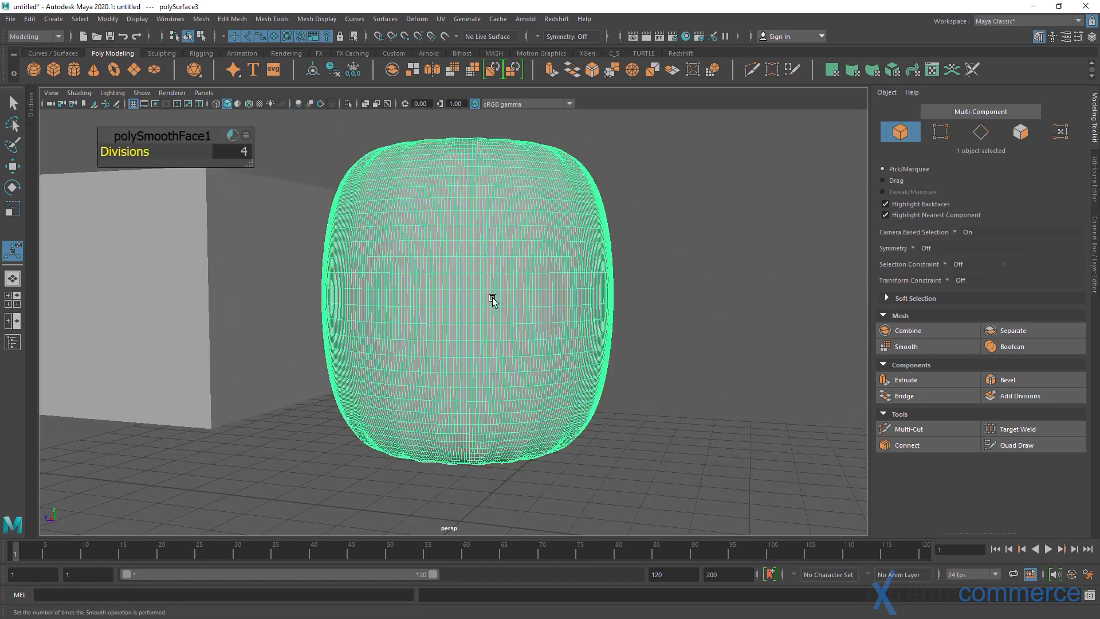
left_click_drag(492, 299, 695, 330, "alt")
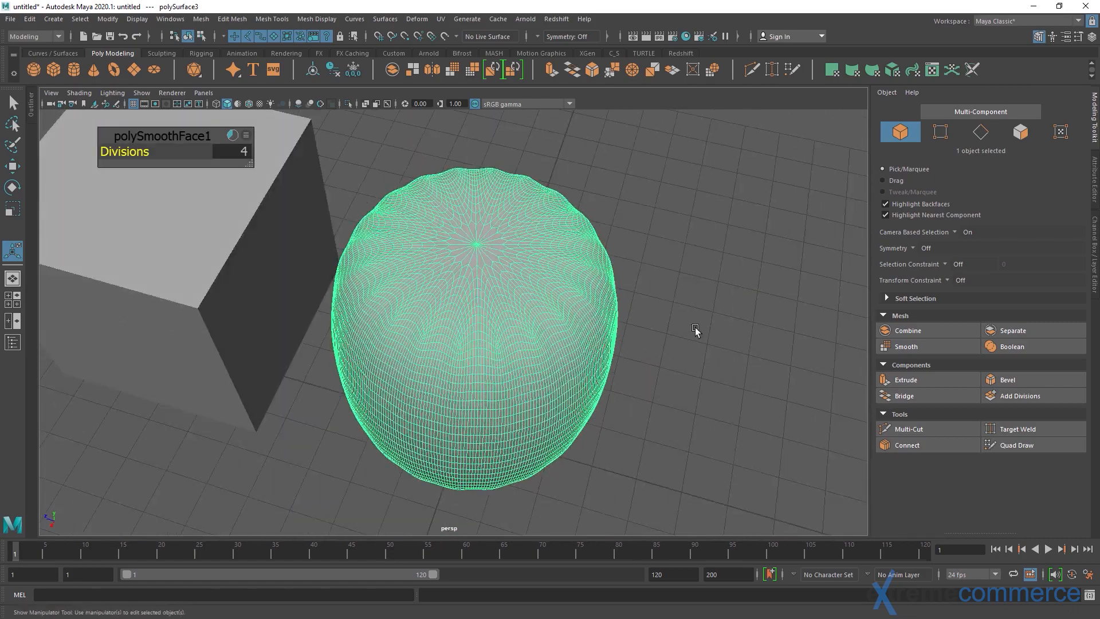
Reduce the cylinder's smoothing divisions to 1
left_click_drag(143, 153, 115, 154)
left_click_drag(296, 328, 290, 310, "alt")
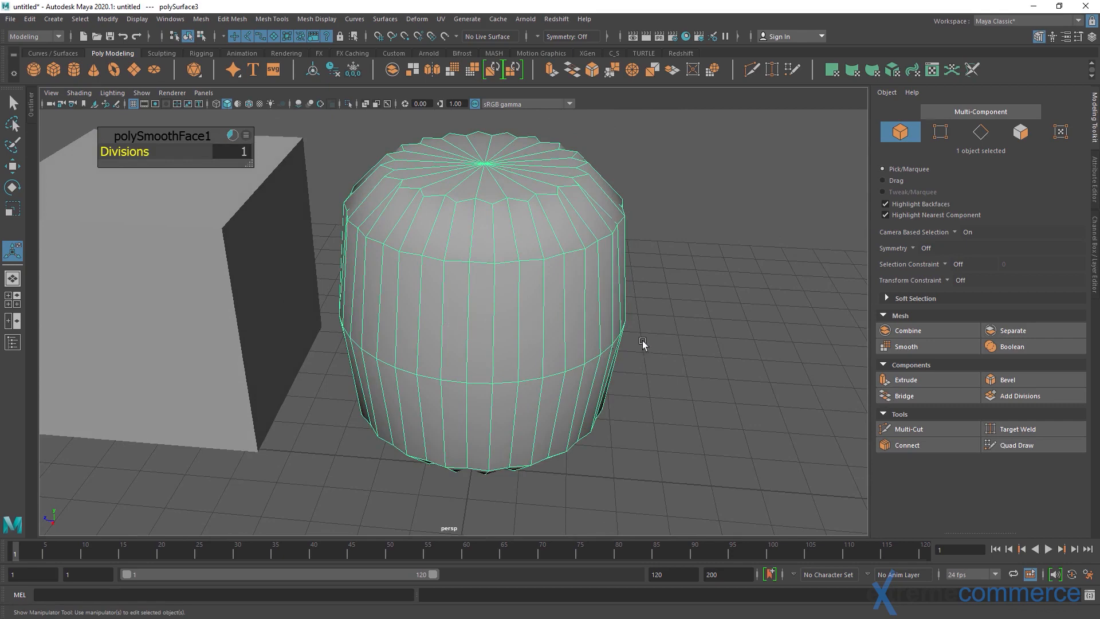
left_click_drag(643, 343, 444, 322, "alt")
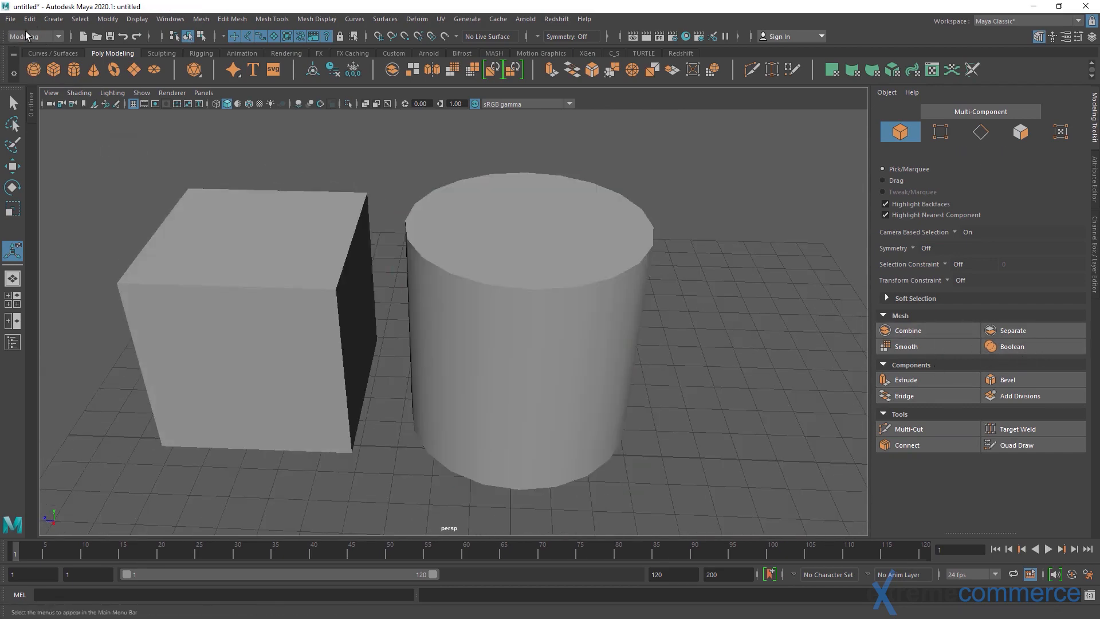
Detach the Booleans commands as a floating window and place it in the viewport's upper corner beside the cube
left_click(29, 36)
left_click(30, 36)
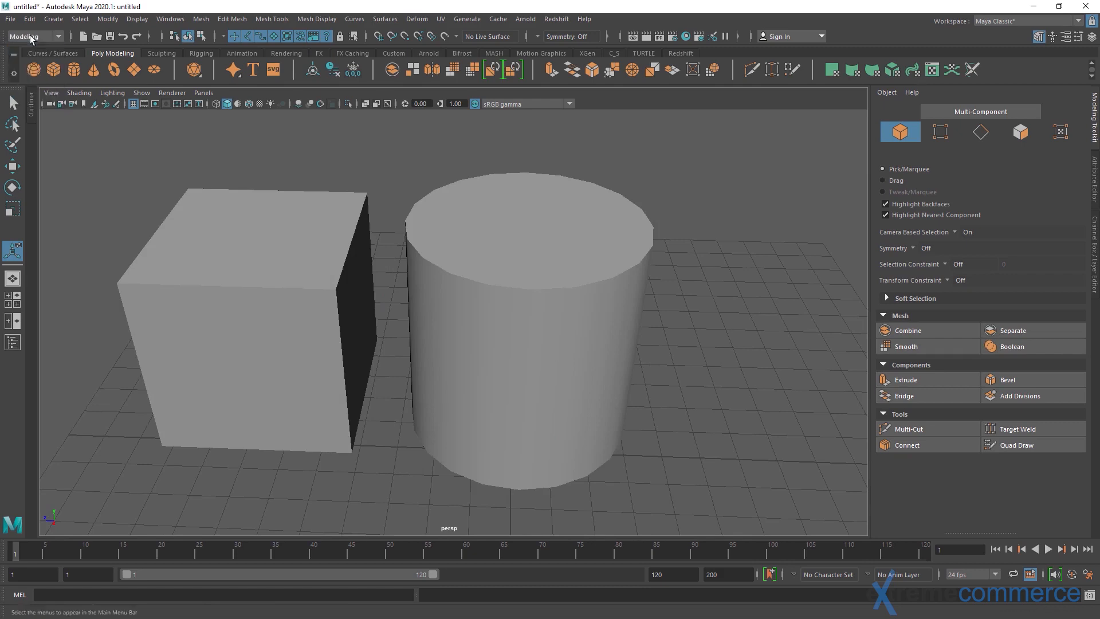
left_click(200, 19)
mouse_move(241, 51)
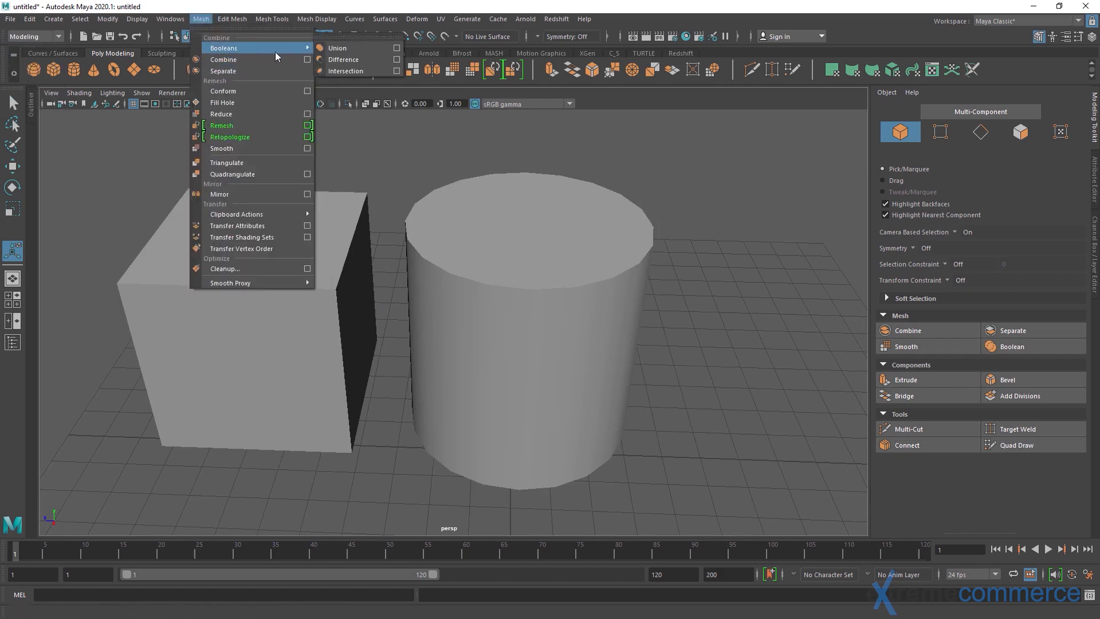
left_click(353, 41)
left_click_drag(380, 29, 114, 133)
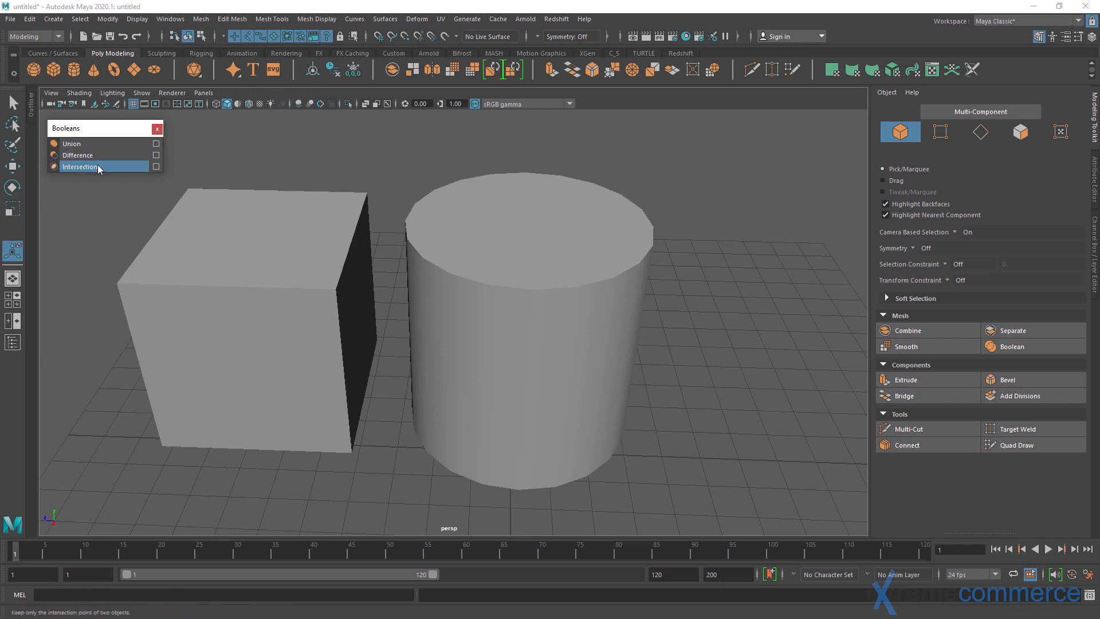
left_click(98, 224)
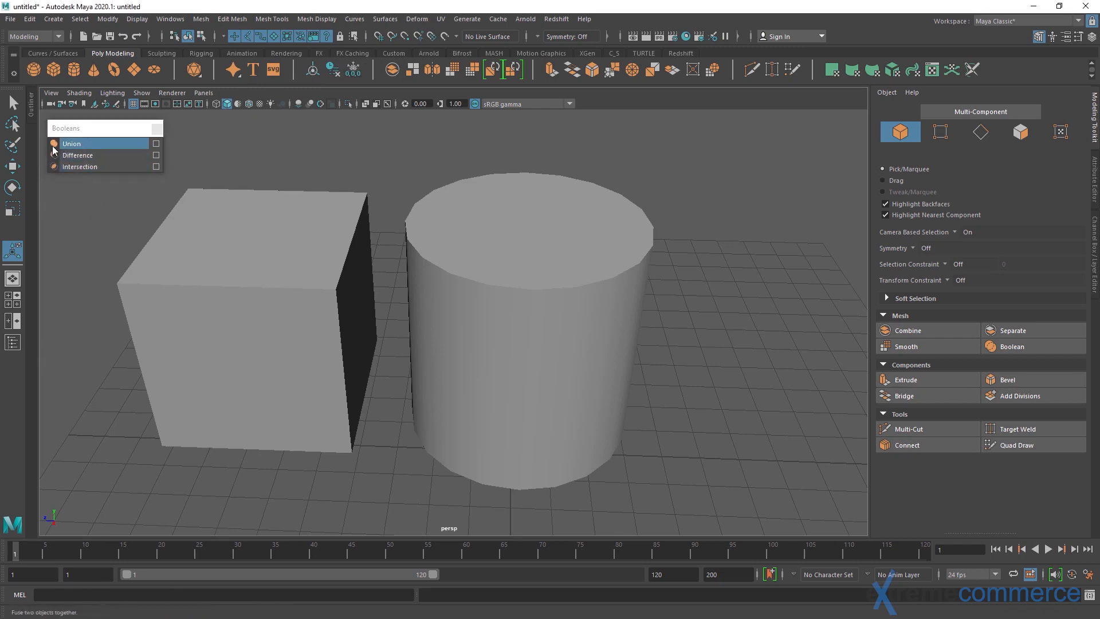
Move the cylinder along Z to about -0.07 so it overlaps the cube, and deselect it
left_click(206, 221)
left_click(422, 258)
key("w")
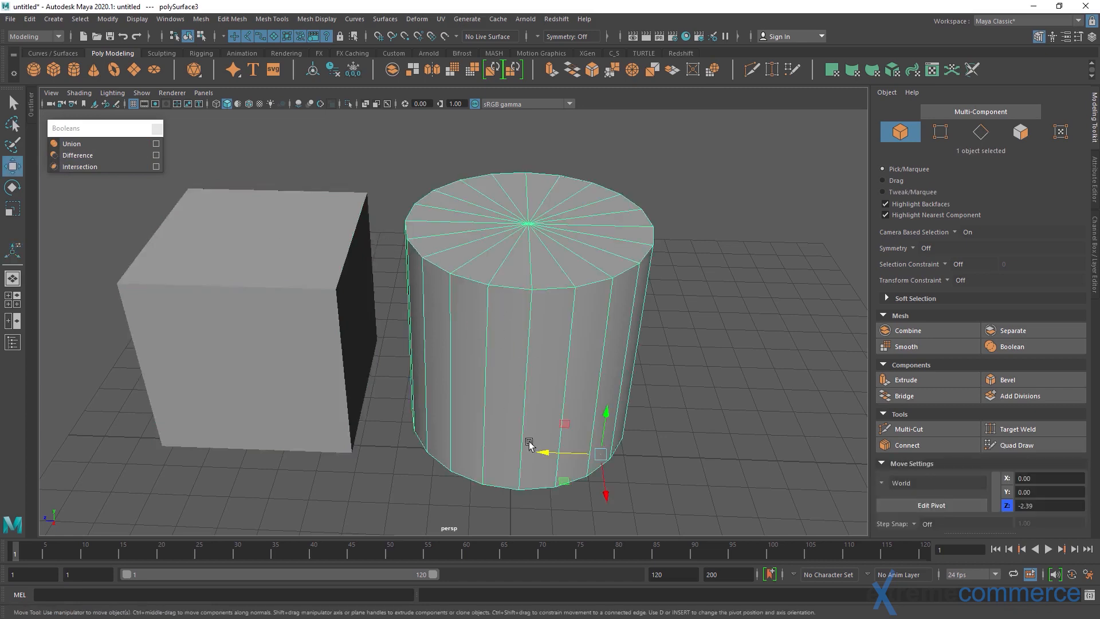
left_click_drag(547, 454, 456, 452)
middle_click_drag(359, 405, 383, 428, "alt")
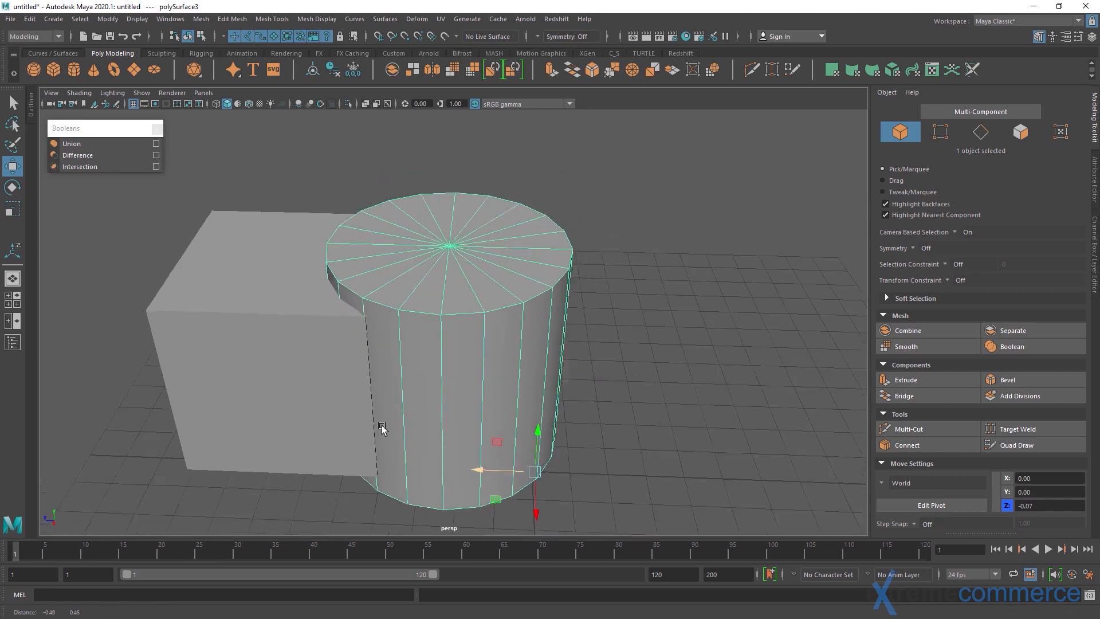
left_click_drag(383, 427, 396, 427, "alt")
middle_click_drag(444, 417, 442, 376, "alt")
left_click(687, 341)
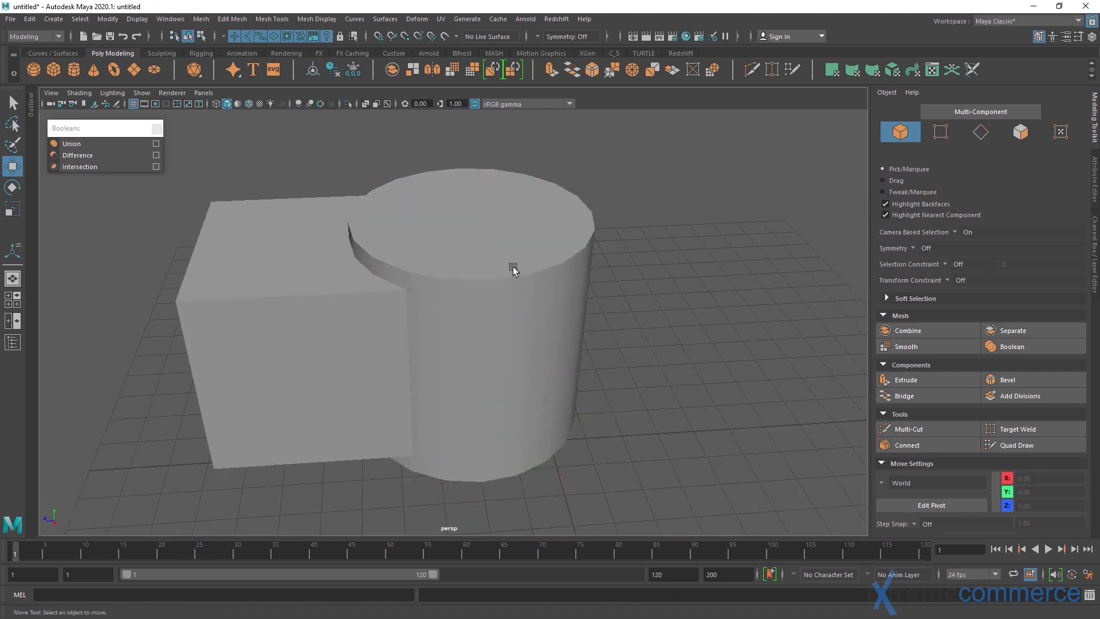
Select the cylinder and the cube and merge them with a Boolean Union
left_click(509, 271)
left_click(338, 322, "shift")
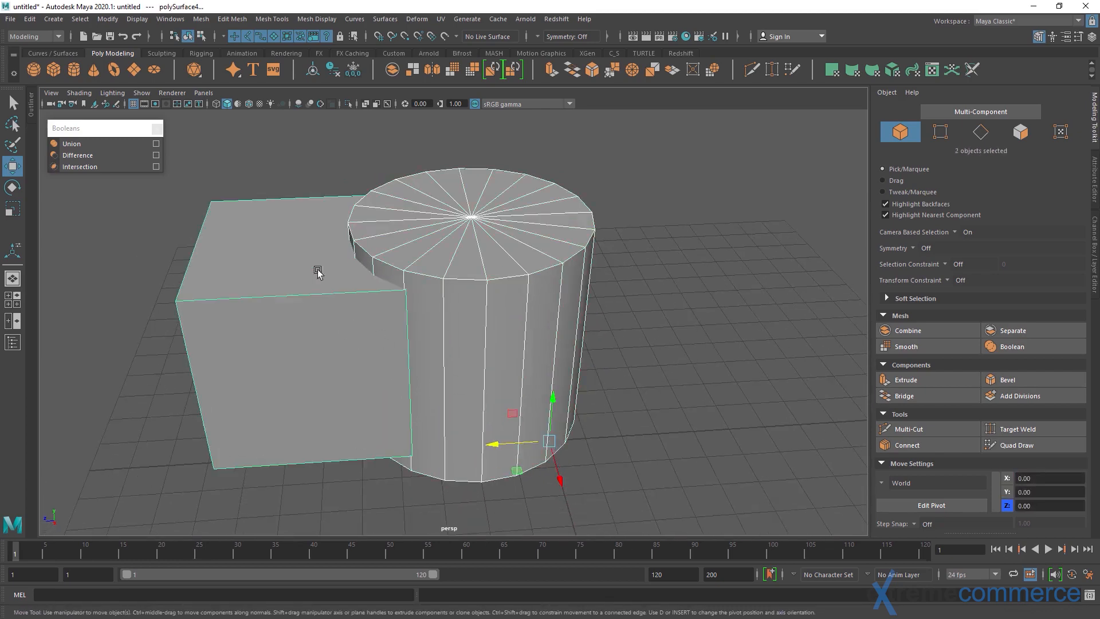
left_click(72, 144)
left_click(373, 165)
left_click_drag(366, 259, 360, 237, "alt")
left_click(285, 265)
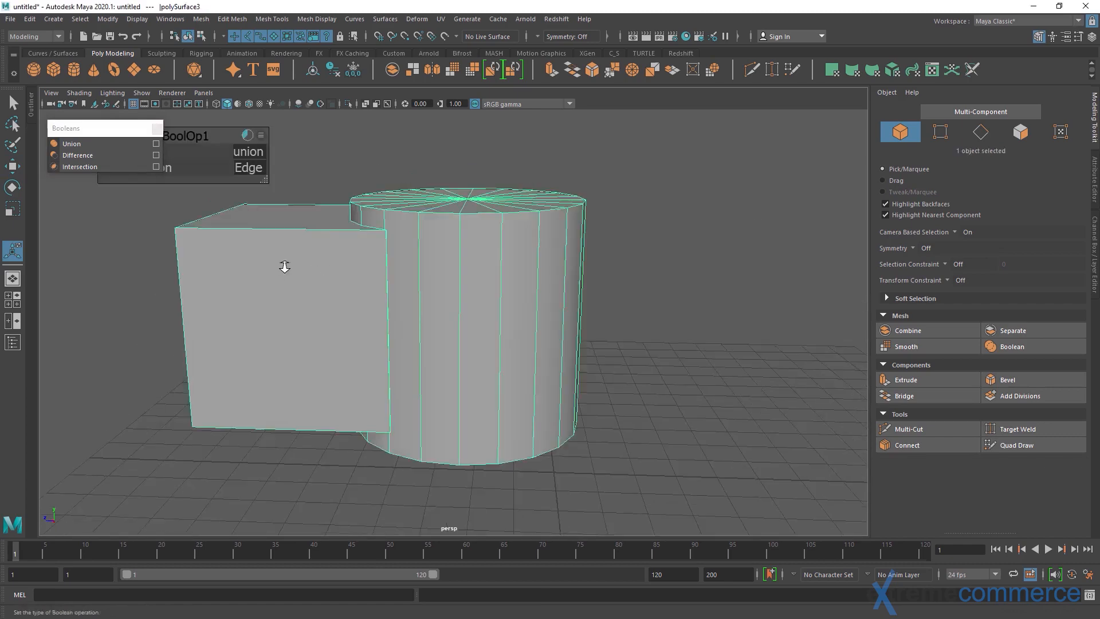
Inspect the united mesh from outside and inside, checking the geometry where the cube meets the cylinder
right_click_drag(286, 266, 352, 270, "alt")
middle_click_drag(352, 271, 415, 317, "alt")
left_click_drag(430, 299, 346, 252, "alt")
right_click_drag(346, 252, 586, 324, "alt")
left_click_drag(586, 324, 414, 318, "alt")
right_click_drag(413, 318, 356, 248, "alt")
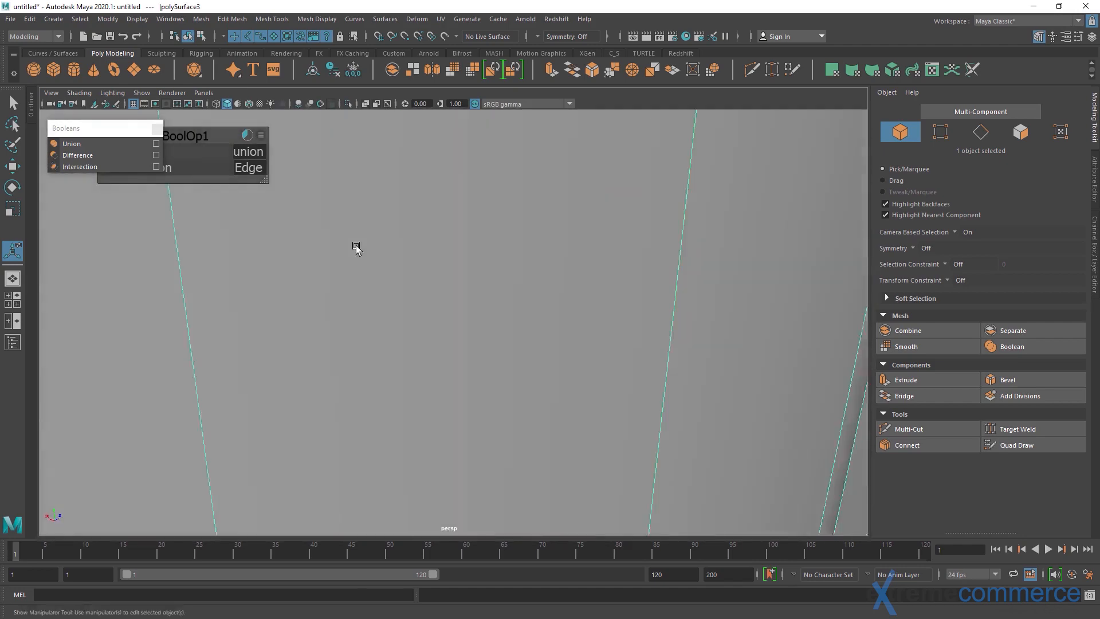
left_click_drag(355, 248, 427, 235, "alt")
right_click_drag(427, 236, 437, 286, "alt")
left_click_drag(437, 286, 389, 286, "alt")
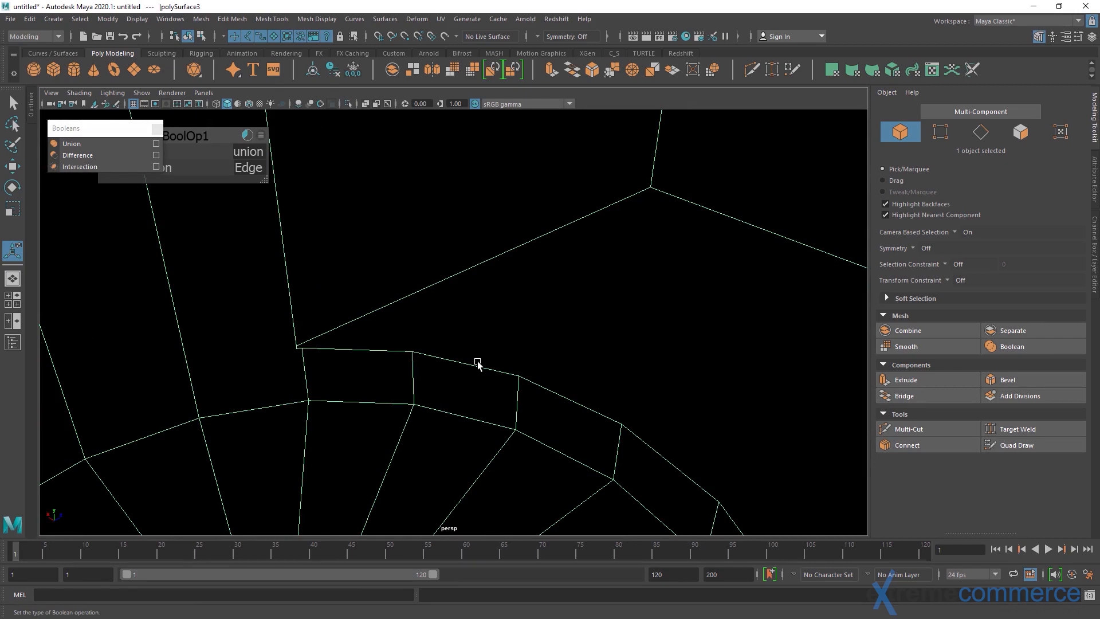
right_click_drag(494, 357, 466, 287, "alt")
left_click_drag(467, 287, 472, 292, "alt")
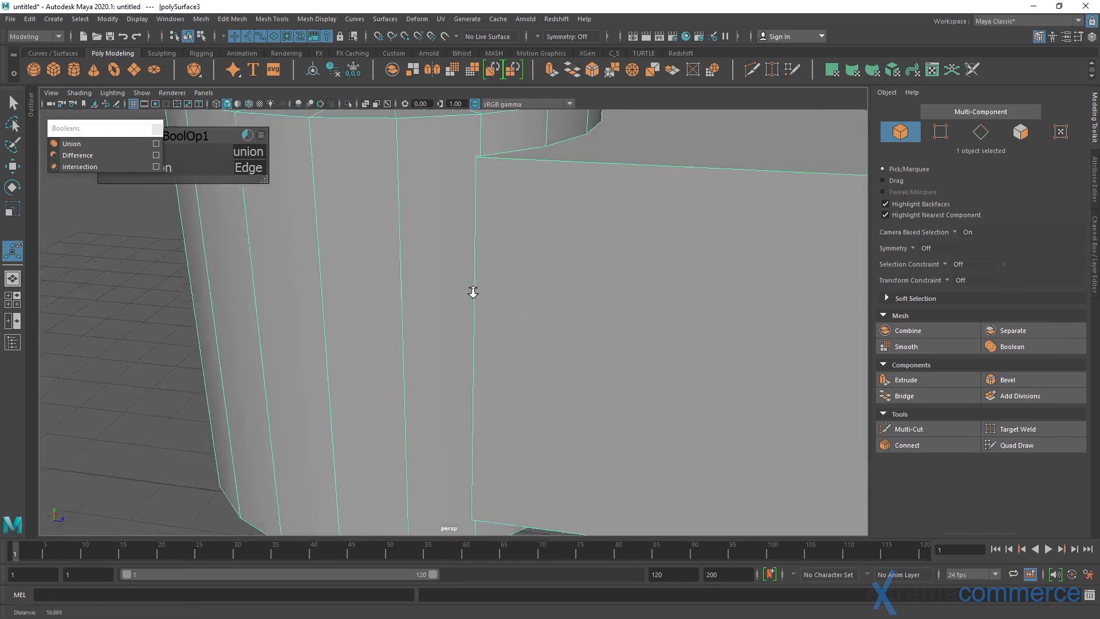
right_click_drag(471, 292, 467, 275, "alt")
left_click_drag(467, 274, 504, 310, "alt")
Select the top face of the cube part in face mode and move it along Z to about 7.44
key("q")
key("F11")
left_click(576, 354)
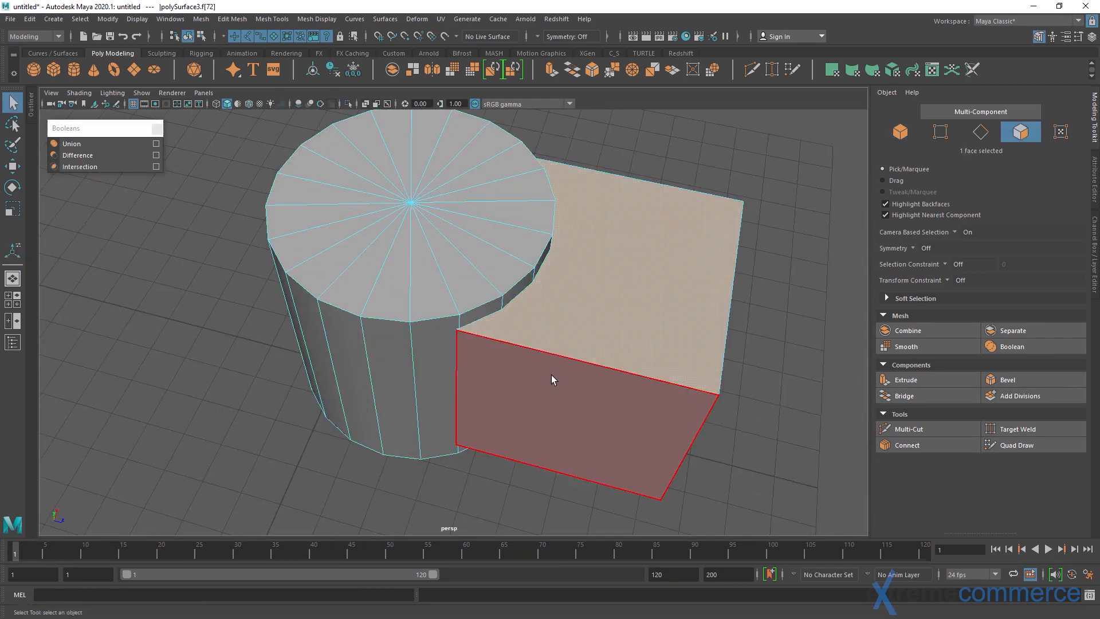
left_click(586, 369, "shift")
left_click(591, 314)
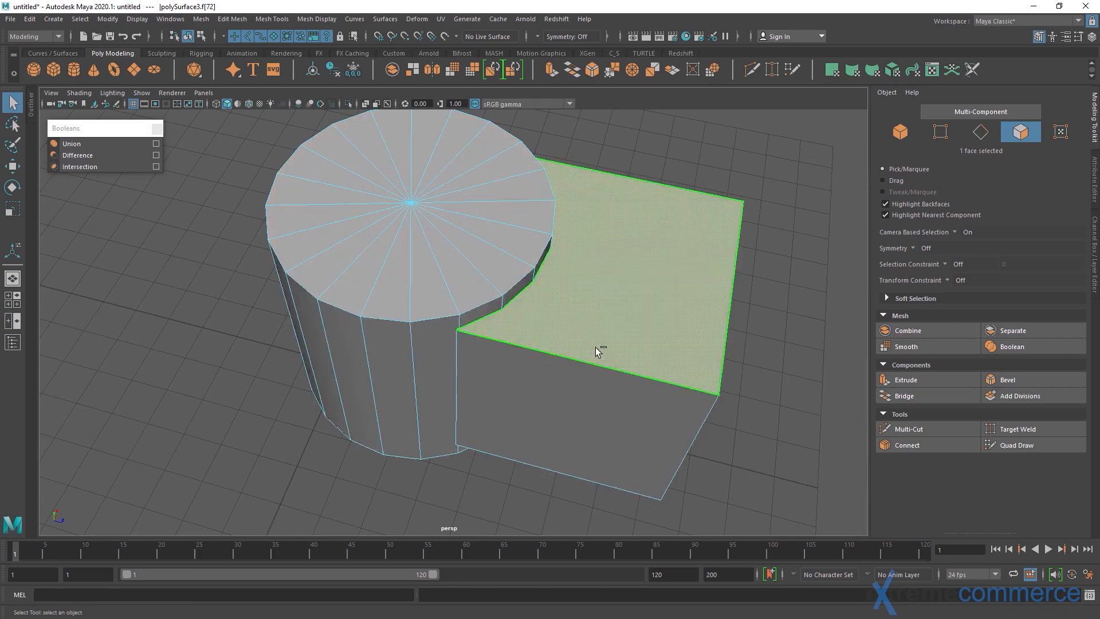
key("w")
left_click_drag(663, 277, 756, 295)
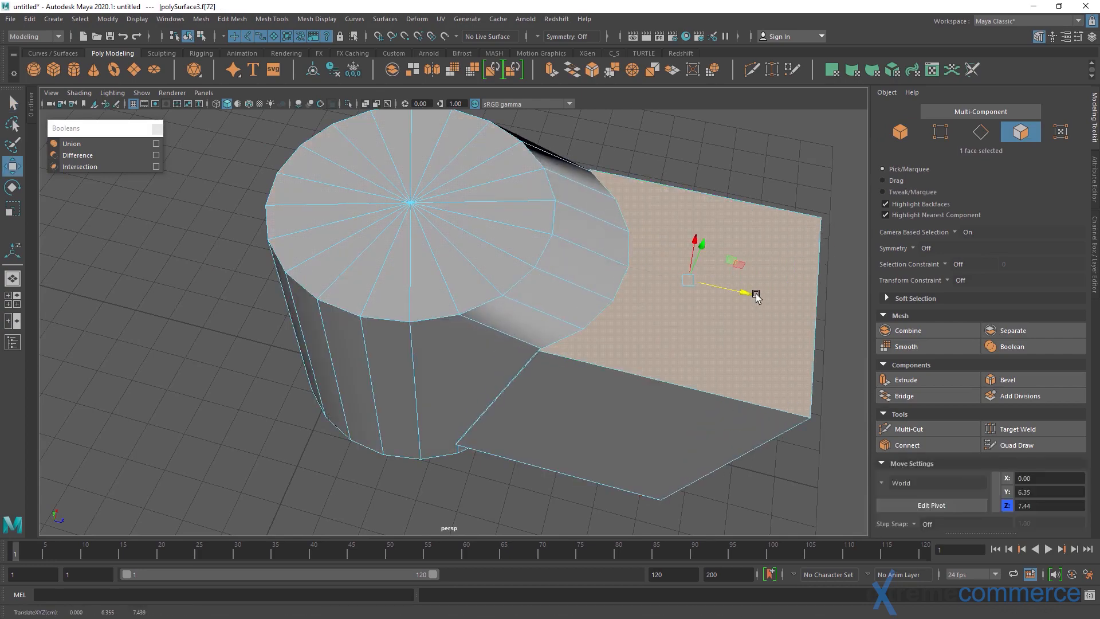
Undo the move of the cube part's top face
key("ctrl+z")
key("q")
left_click_drag(581, 292, 564, 241, "alt")
right_click_drag(430, 293, 487, 246)
left_click_drag(521, 243, 349, 282, "alt")
scroll(349, 282, "down", 2)
key("F11")
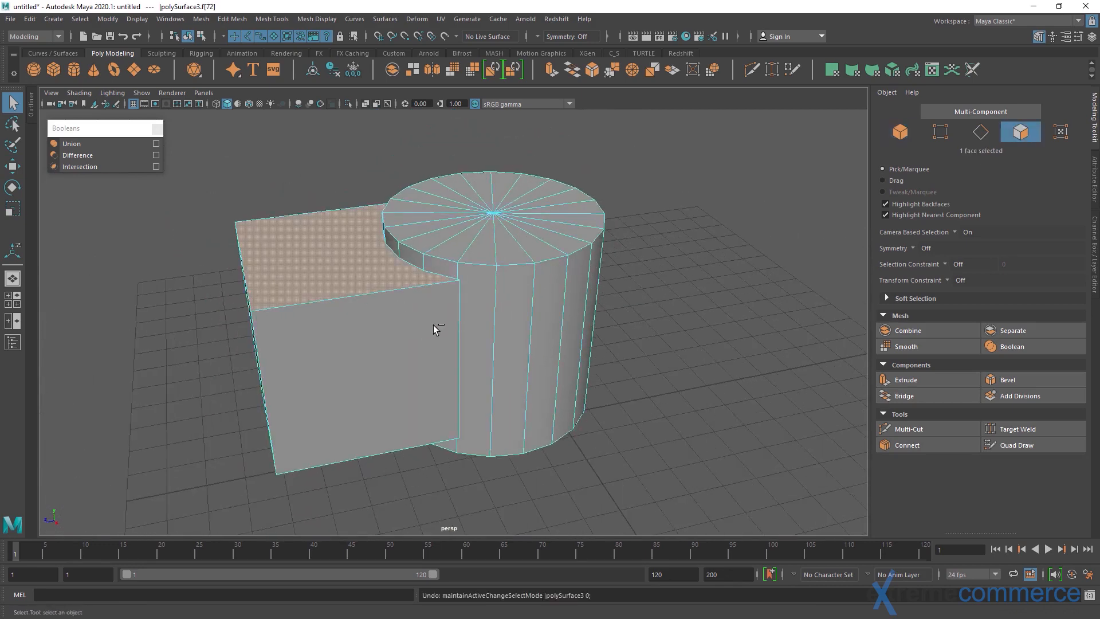
Undo the face selections and the Boolean Union of the cube and cylinder
left_click(438, 338, "shift")
key("ctrl+z")
key("F8")
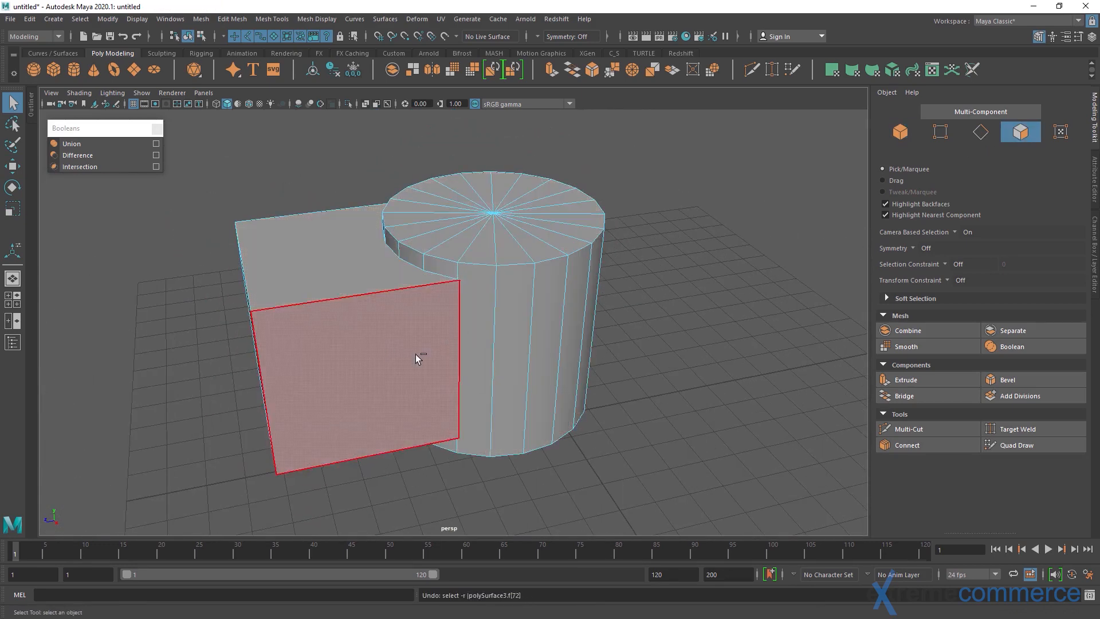
key("ctrl+z")
key("ctrl+z")
key("ctrl+z")
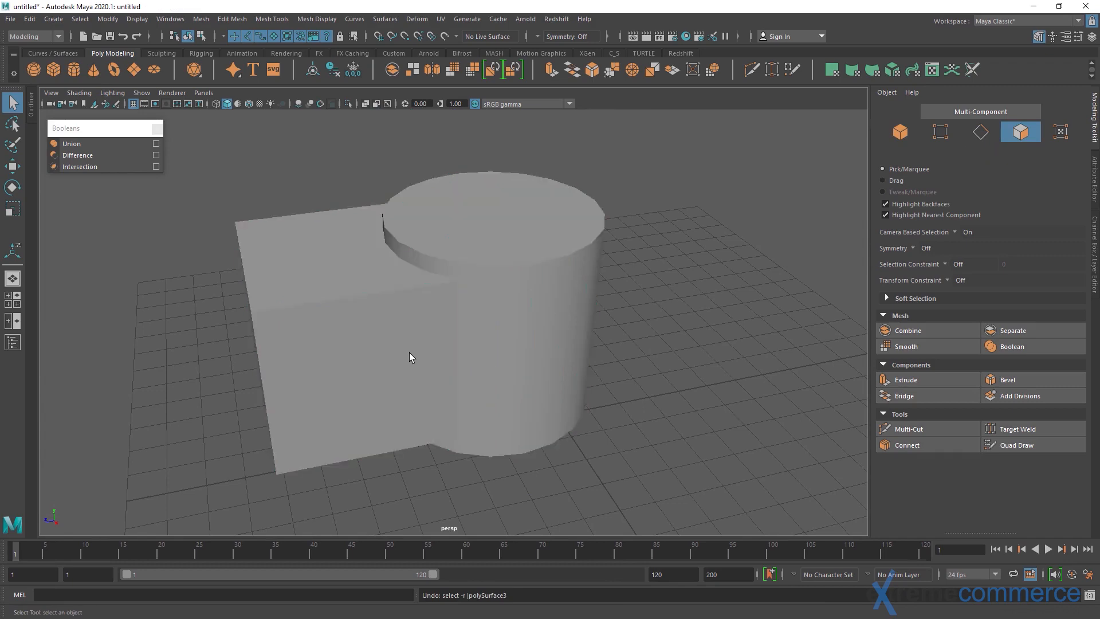
Select the cylinder first and the cube second, subtract the cube with a Boolean Difference, and inspect the cut
left_click(630, 337)
left_click(561, 335)
key("w")
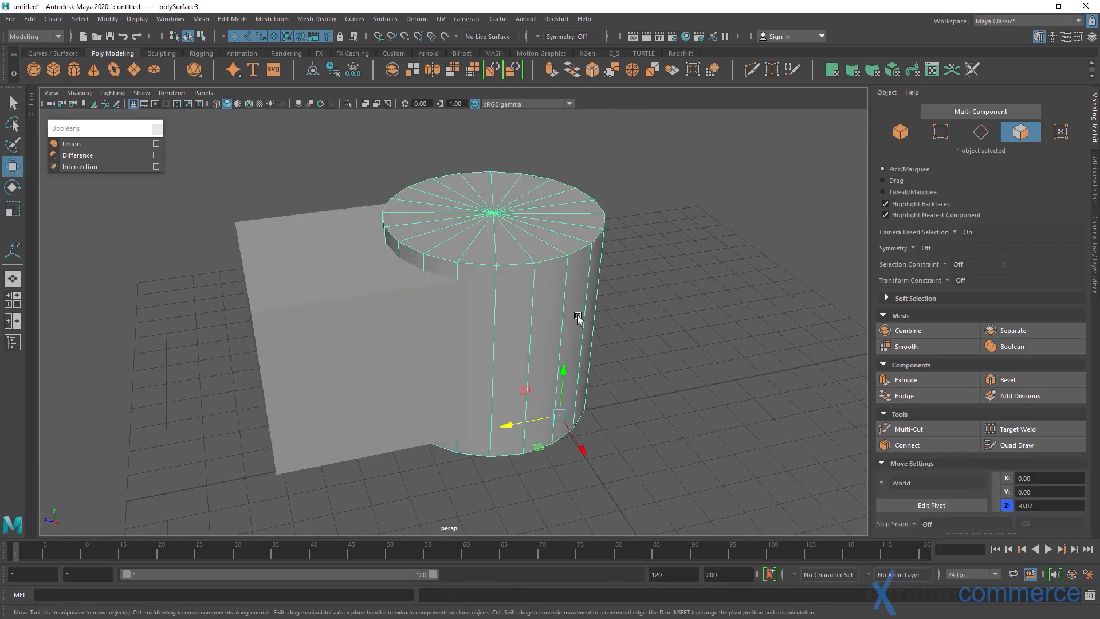
left_click_drag(511, 443, 380, 360, "alt")
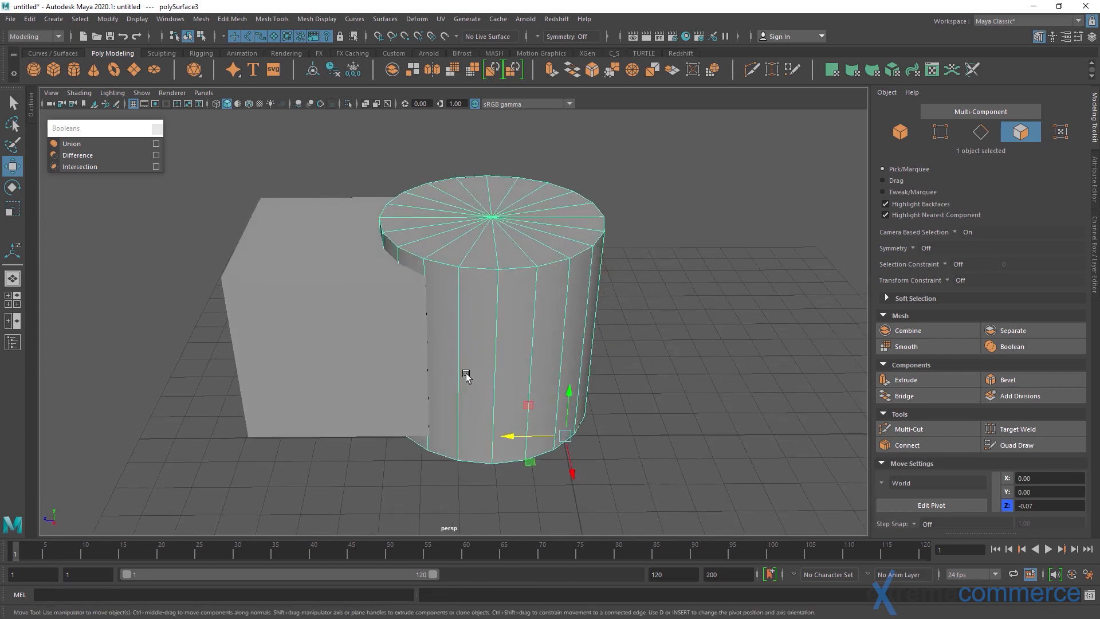
left_click(119, 236)
left_click(465, 250)
left_click(365, 295, "shift")
left_click(78, 155)
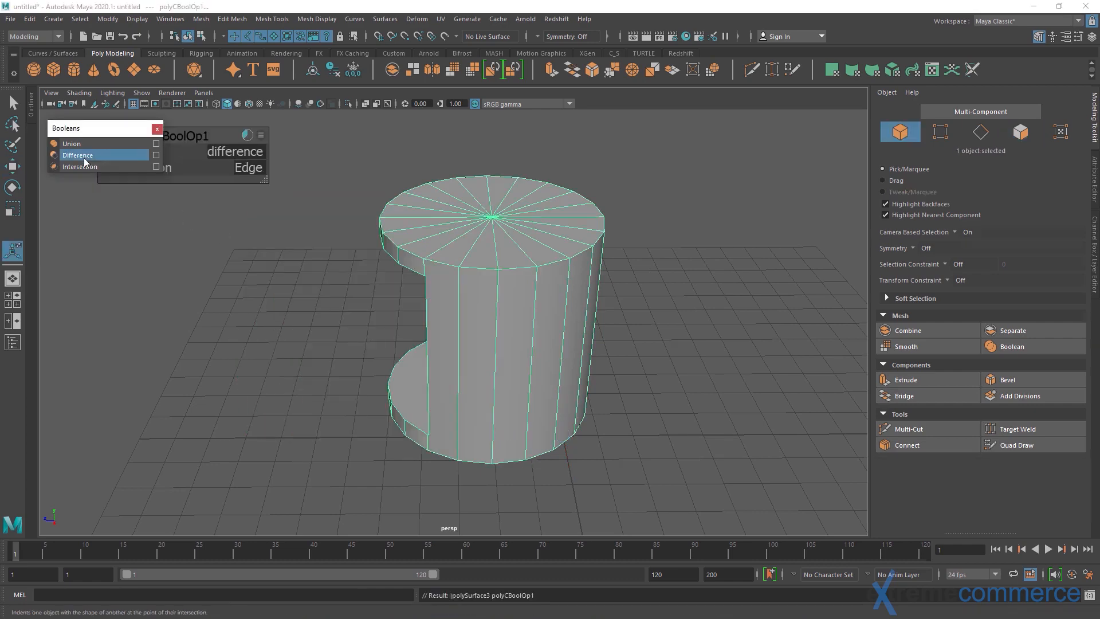
left_click_drag(323, 299, 468, 303, "alt")
Undo the Boolean Difference, apply it once more to the same selection, and undo it again
key("ctrl+z")
left_click(77, 154)
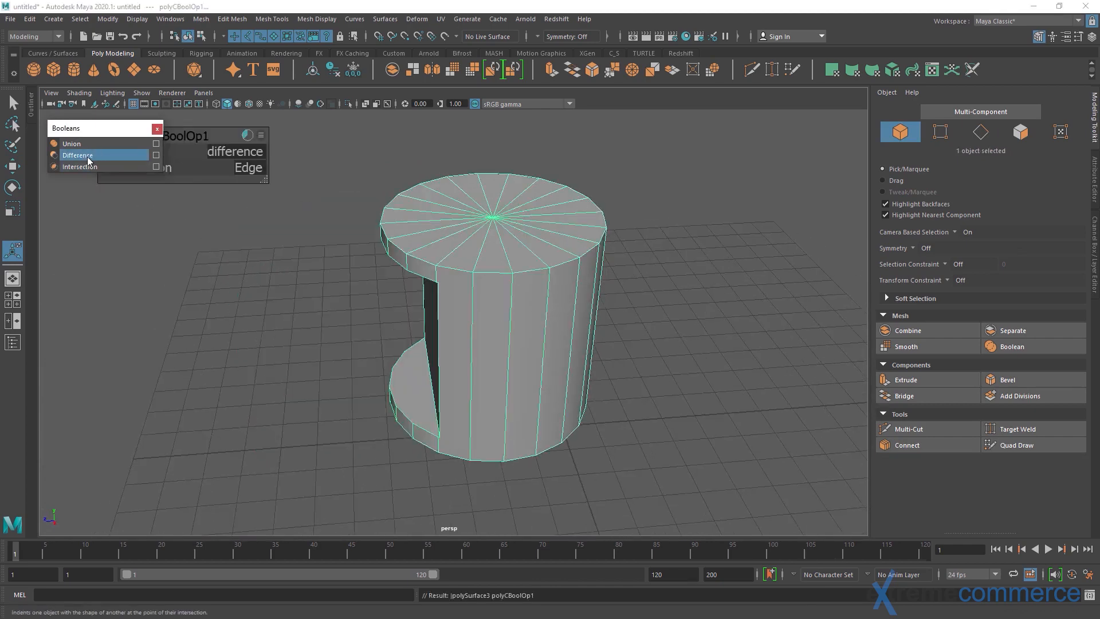
left_click_drag(328, 226, 334, 251, "alt")
key("ctrl+z")
Pick out the cube and the cylinder by selecting each in turn, clear the selection, and inspect their overlap
left_click_drag(381, 305, 344, 245, "alt")
left_click(313, 171)
left_click(344, 245)
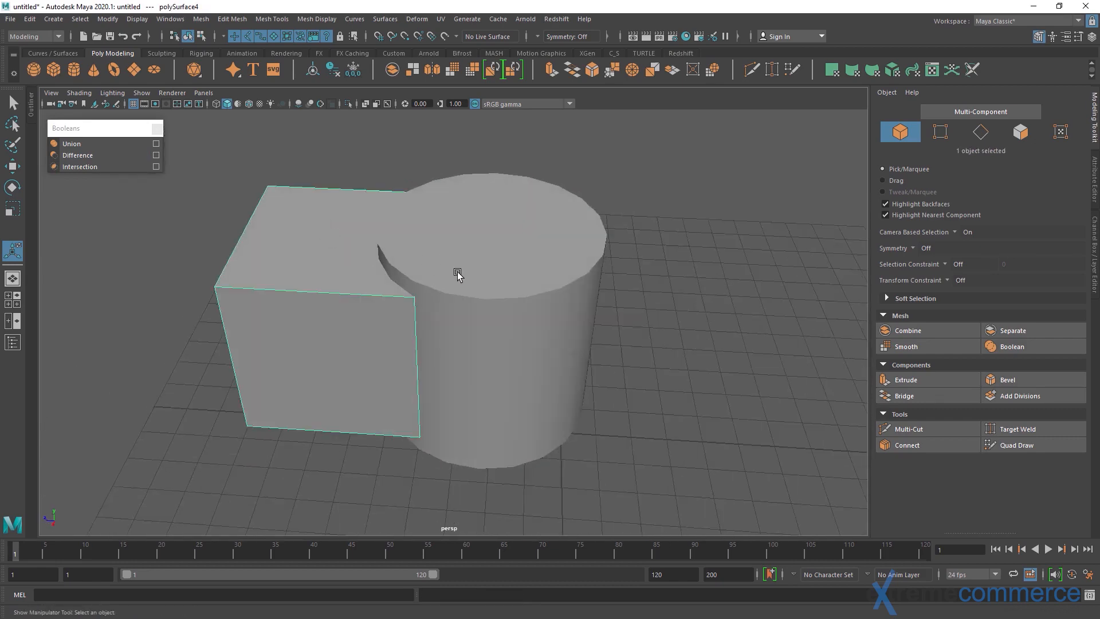
left_click(507, 296)
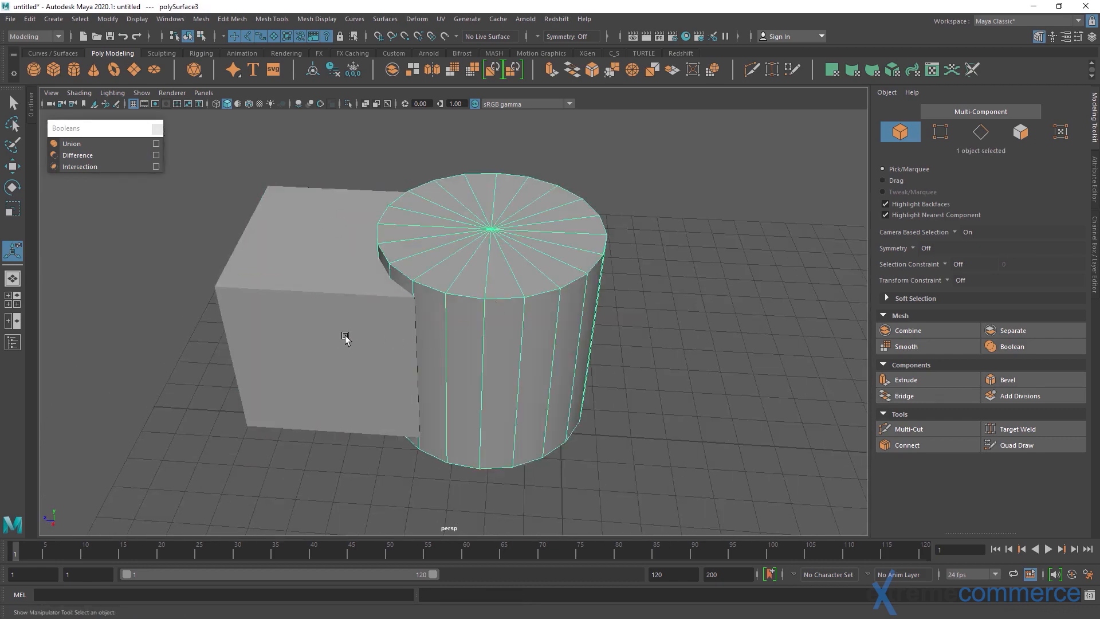
left_click(668, 359)
left_click_drag(668, 360, 473, 294, "alt")
left_click_drag(401, 307, 434, 318, "alt")
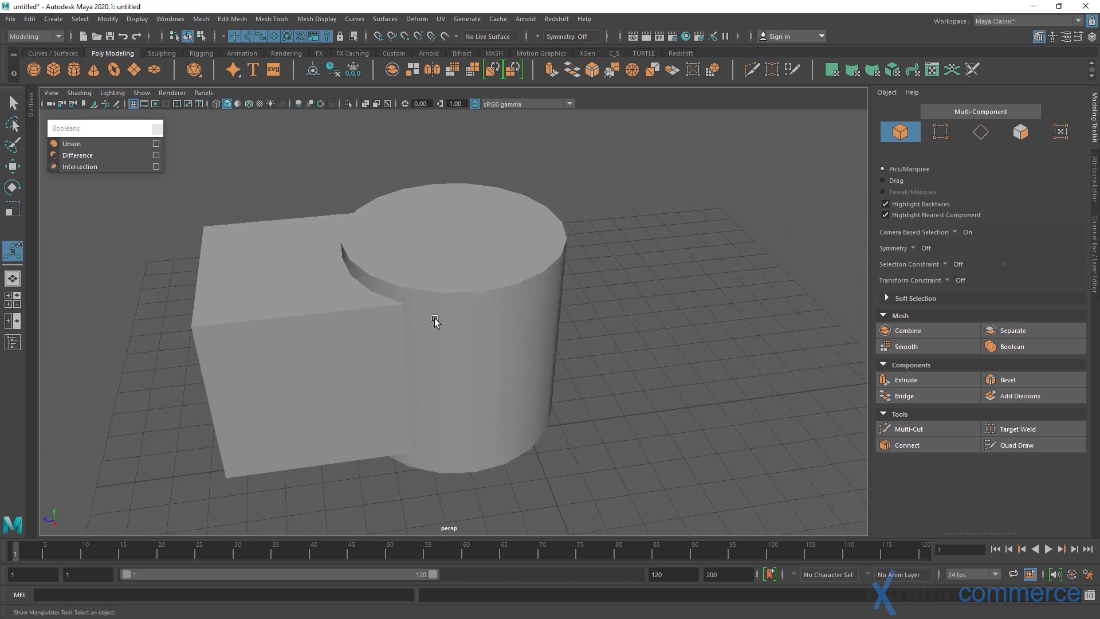
Select the cylinder first and add the cube to the selection second
left_click(479, 293)
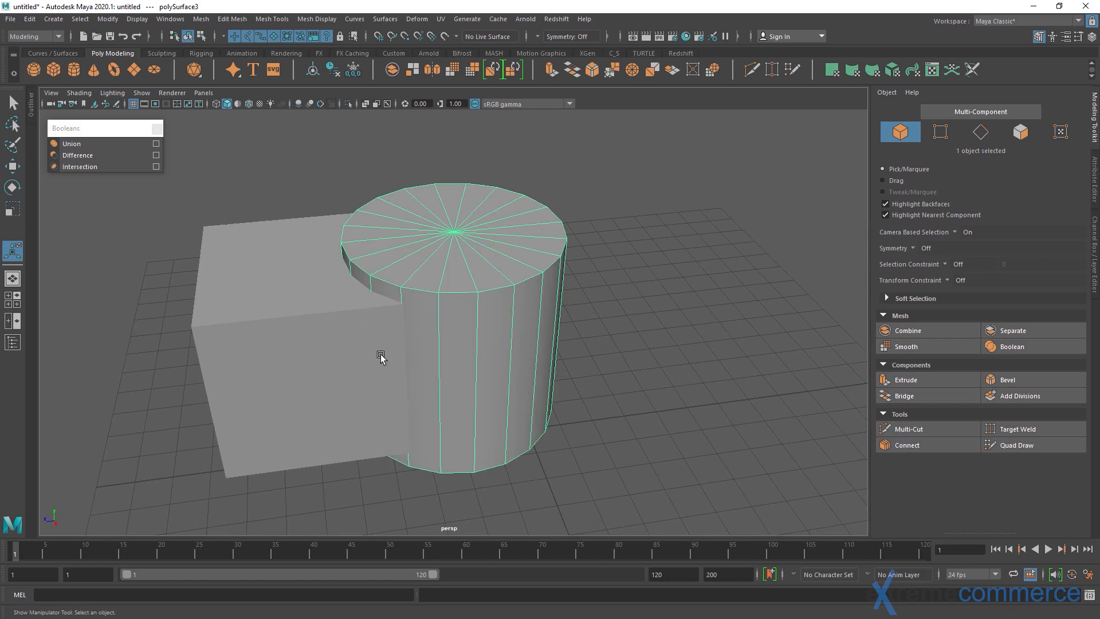
left_click_drag(269, 367, 226, 351, "alt")
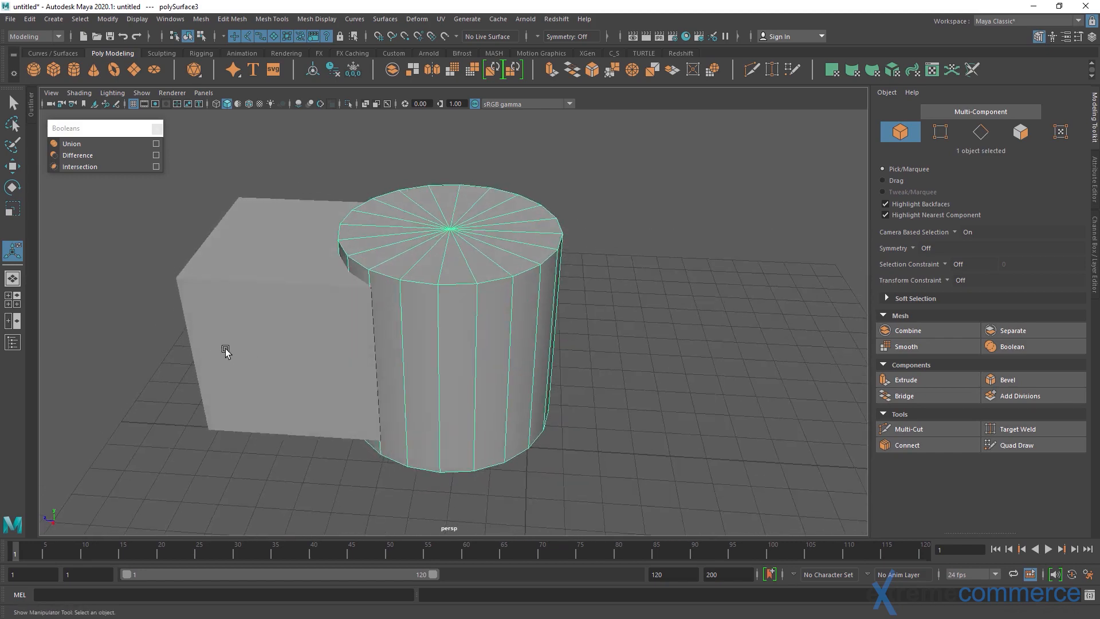
right_click_drag(226, 351, 225, 373, "alt")
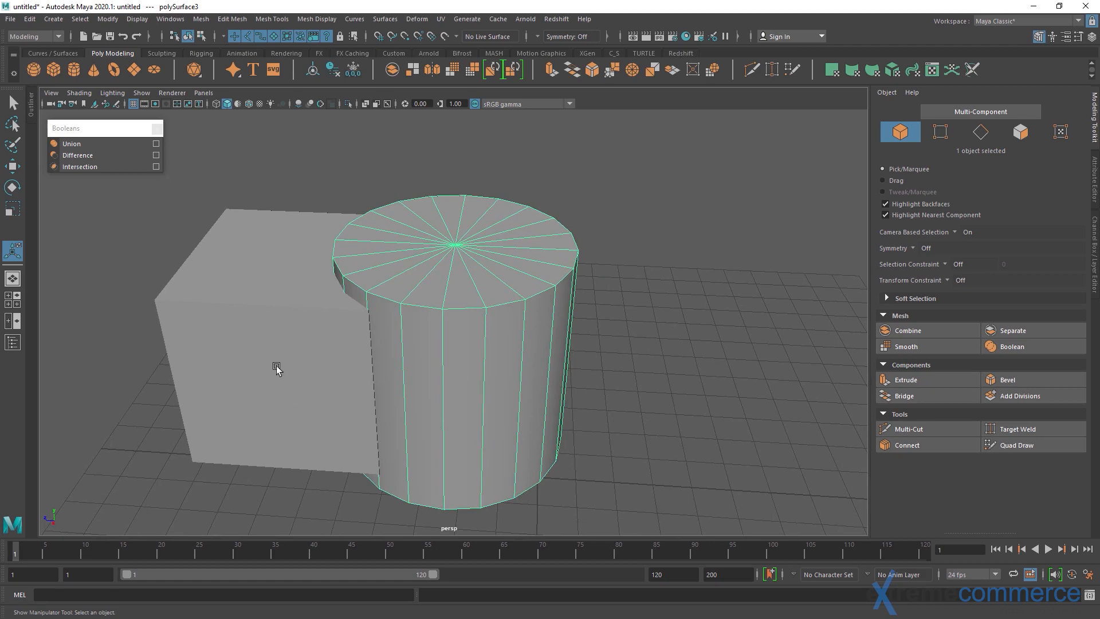
left_click(241, 342, "shift")
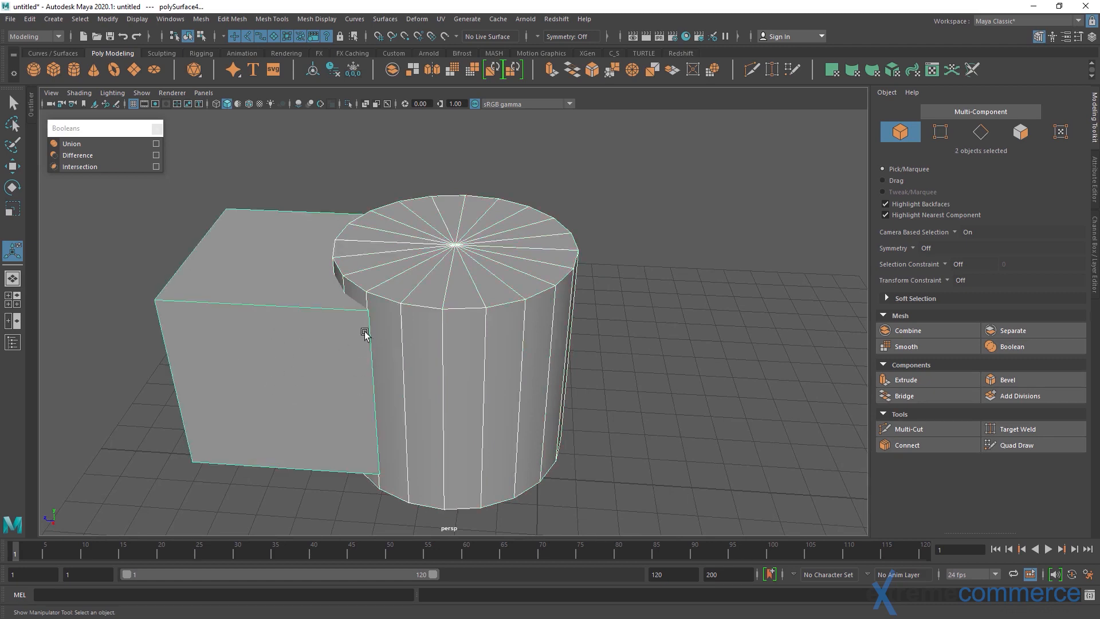
left_click(483, 267)
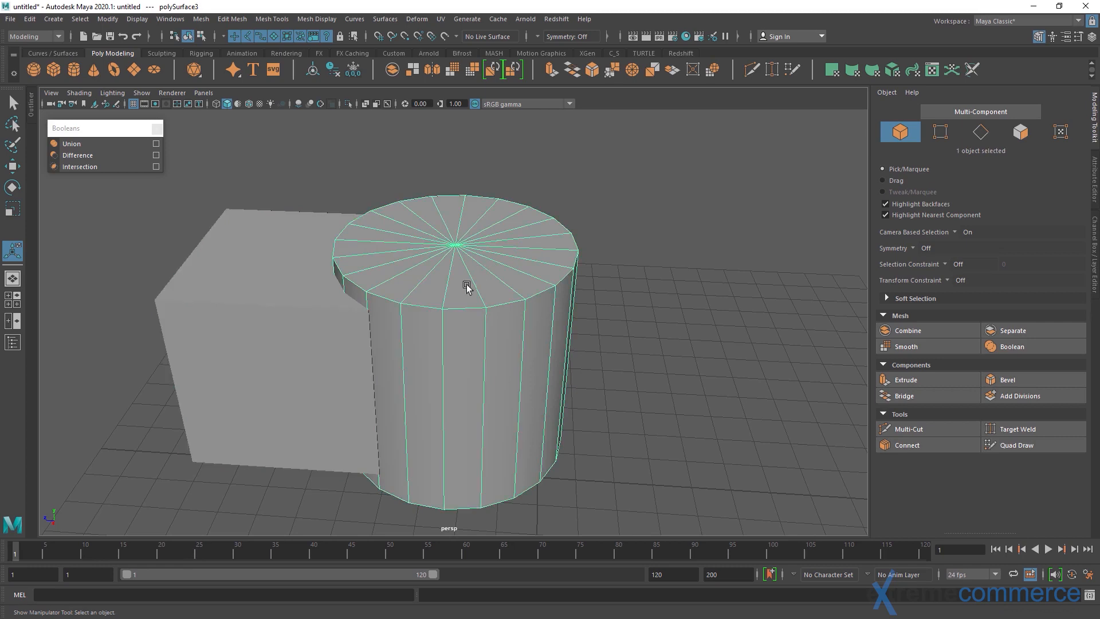
left_click(201, 311, "shift")
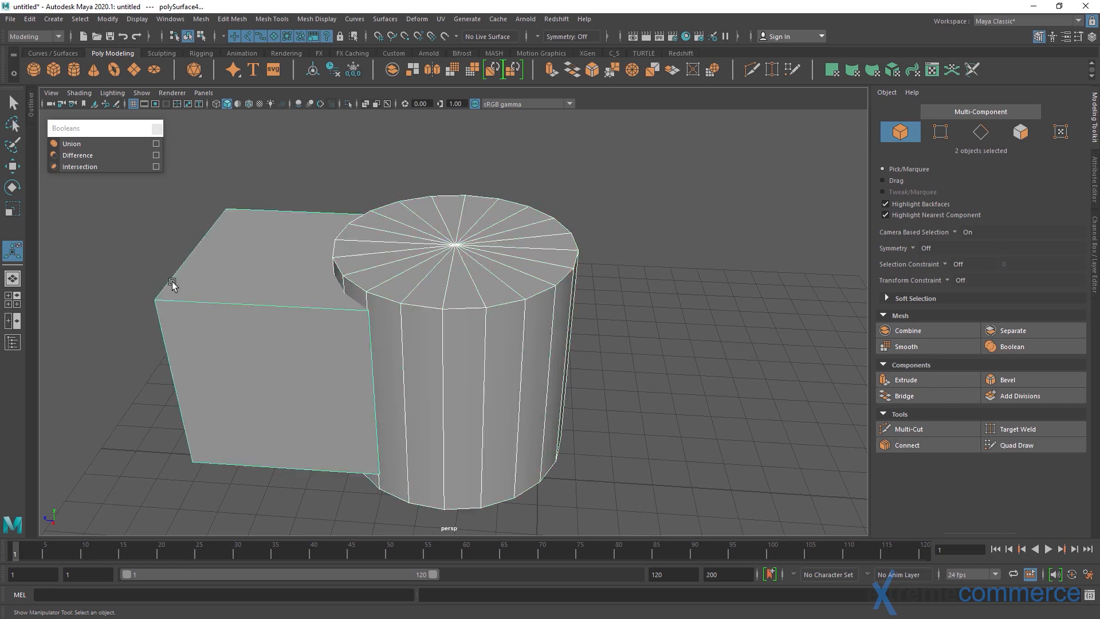
Subtract the cube from the cylinder with a Boolean Difference and inspect the notch from above and the side
left_click(78, 155)
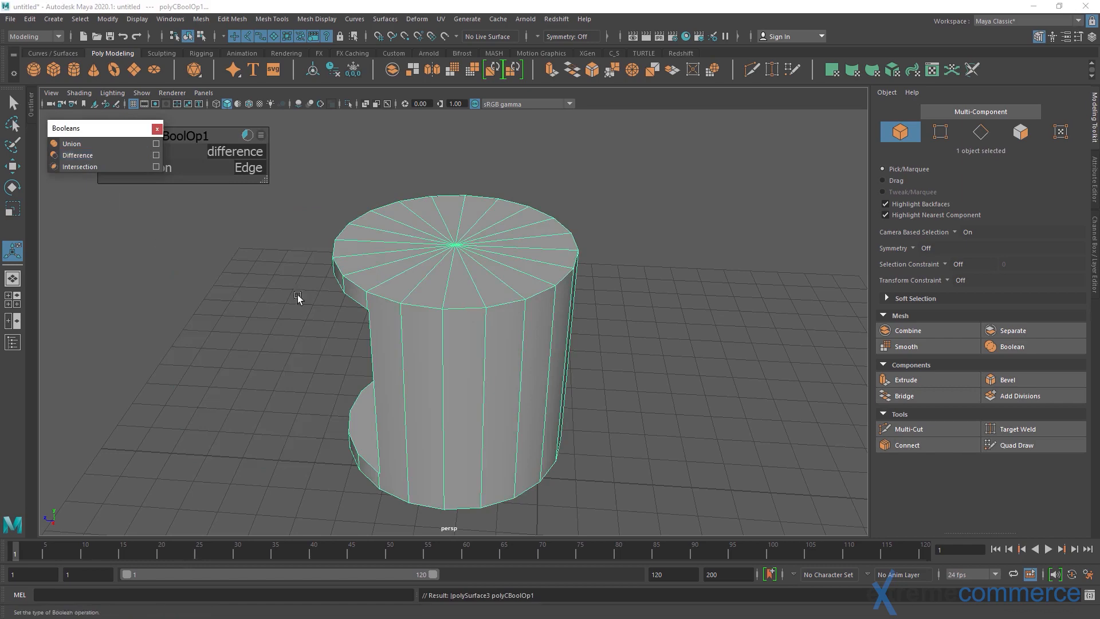
left_click_drag(299, 299, 345, 275, "alt")
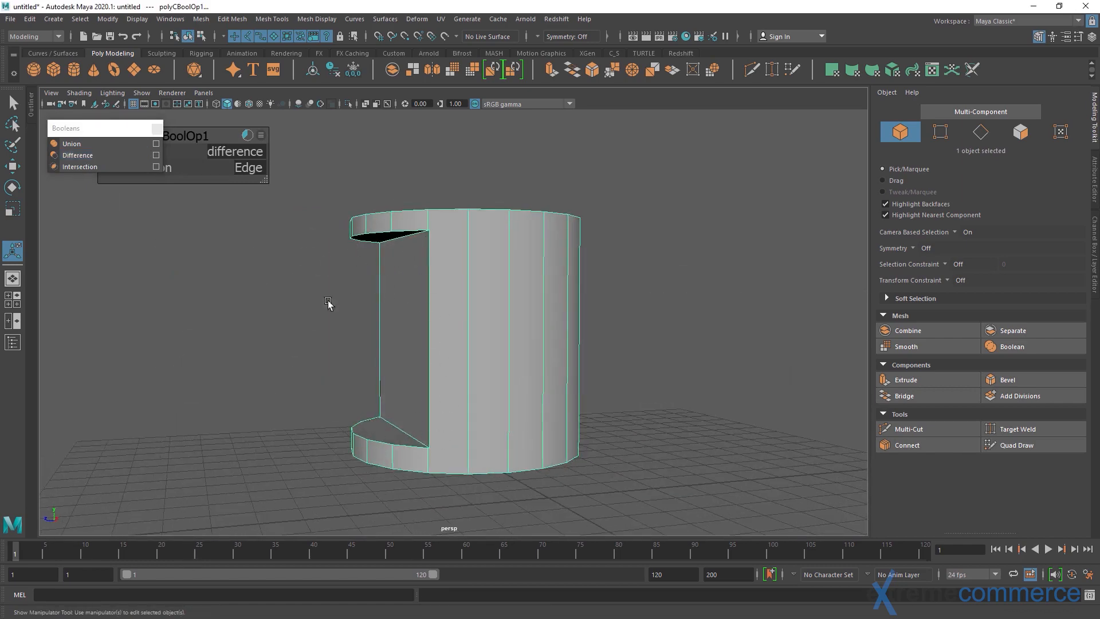
left_click_drag(376, 378, 555, 397, "alt")
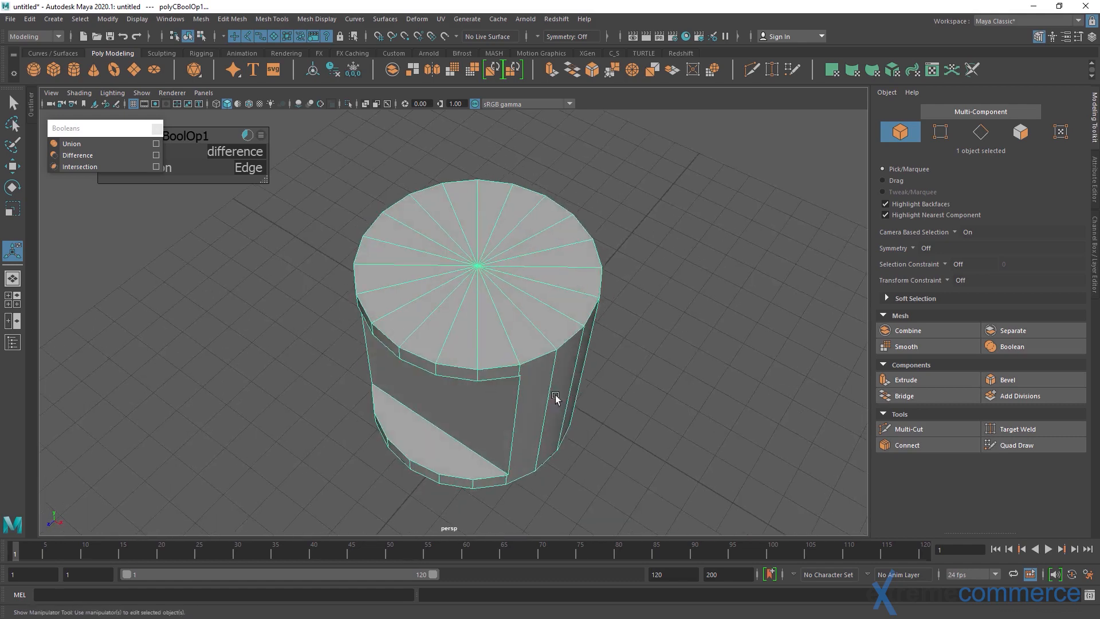
left_click_drag(451, 438, 413, 350, "alt")
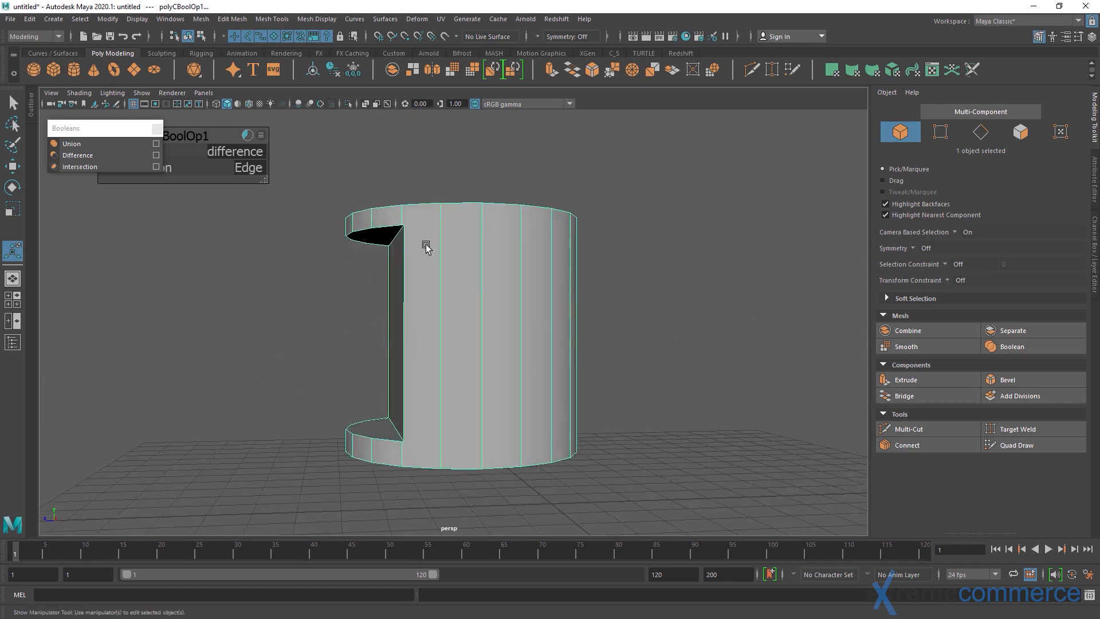
Undo the Boolean Difference to restore the separate cube and cylinder
key("ctrl+z")
key("ctrl+z")
key("ctrl+z")
key("ctrl+z")
key("ctrl+z")
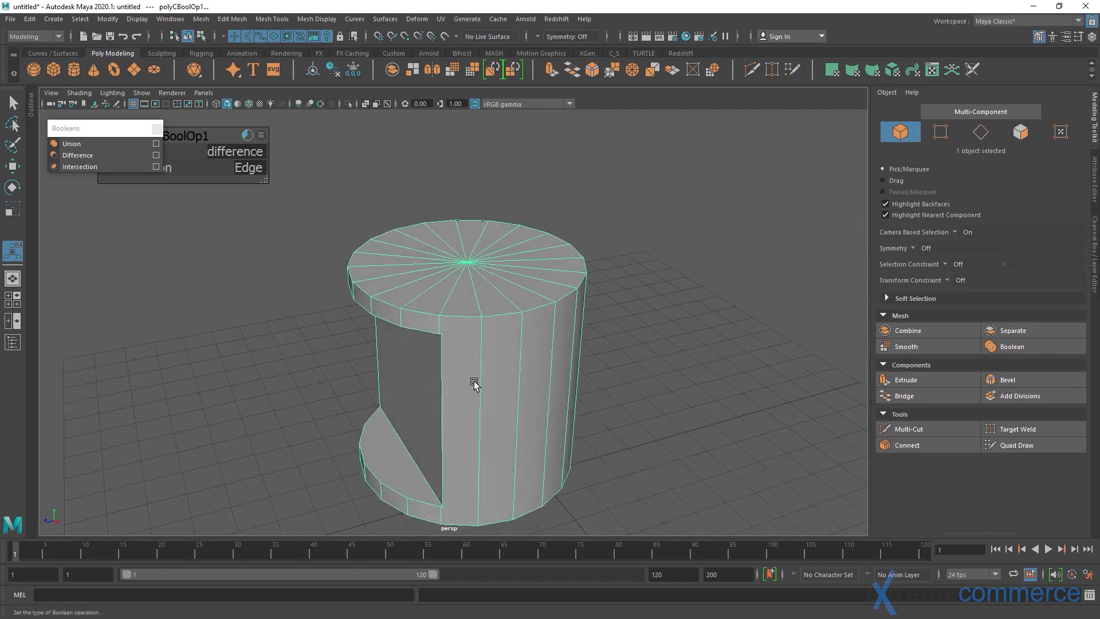
Scale the cube up uniformly and move it into the cylinder, to about Y -1.25 and Z -2.21
left_click_drag(494, 390, 496, 364, "alt")
left_click(350, 318)
left_click_drag(350, 318, 390, 350, "alt")
key("r")
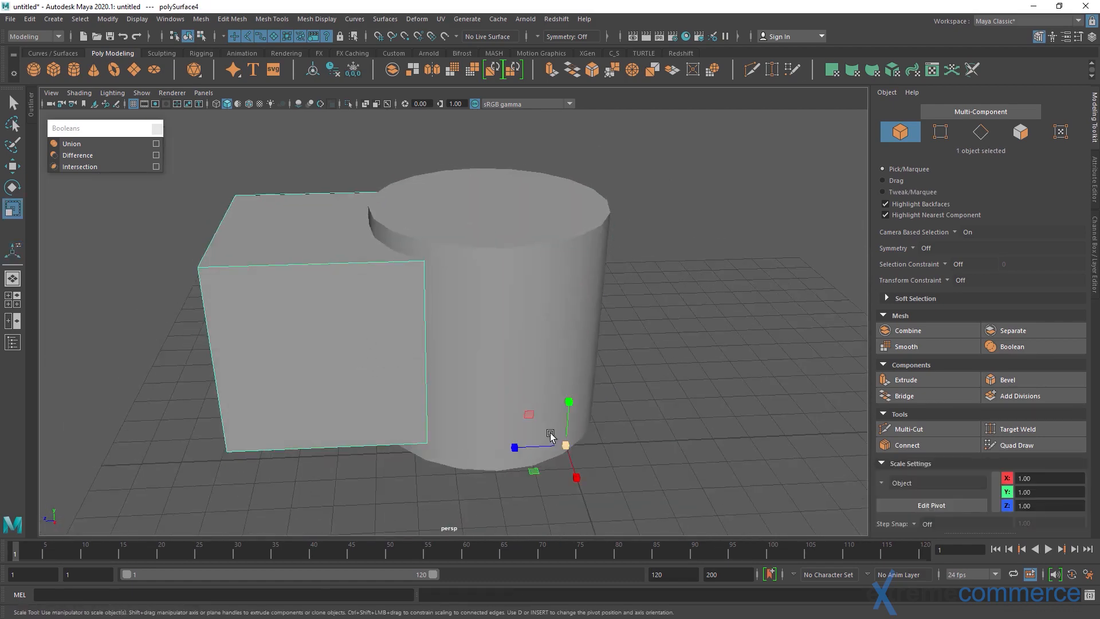
left_click_drag(566, 445, 678, 508)
key("w")
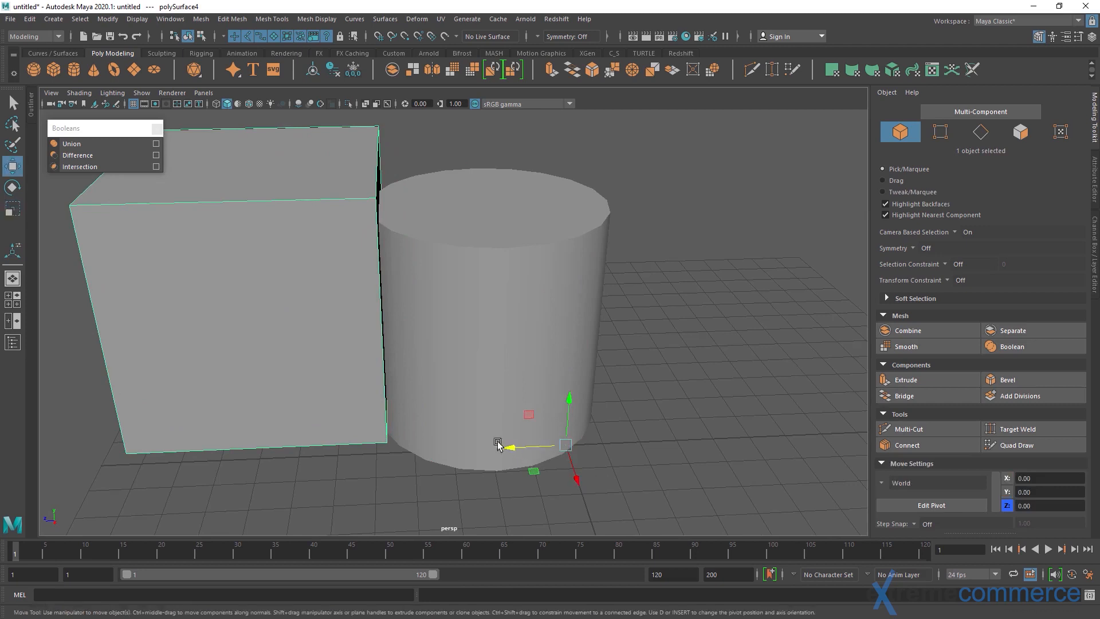
left_click_drag(511, 449, 618, 450)
left_click_drag(651, 391, 649, 434)
Center the cube's pivot and scale the cube uniformly to about 1.53
left_click(108, 19)
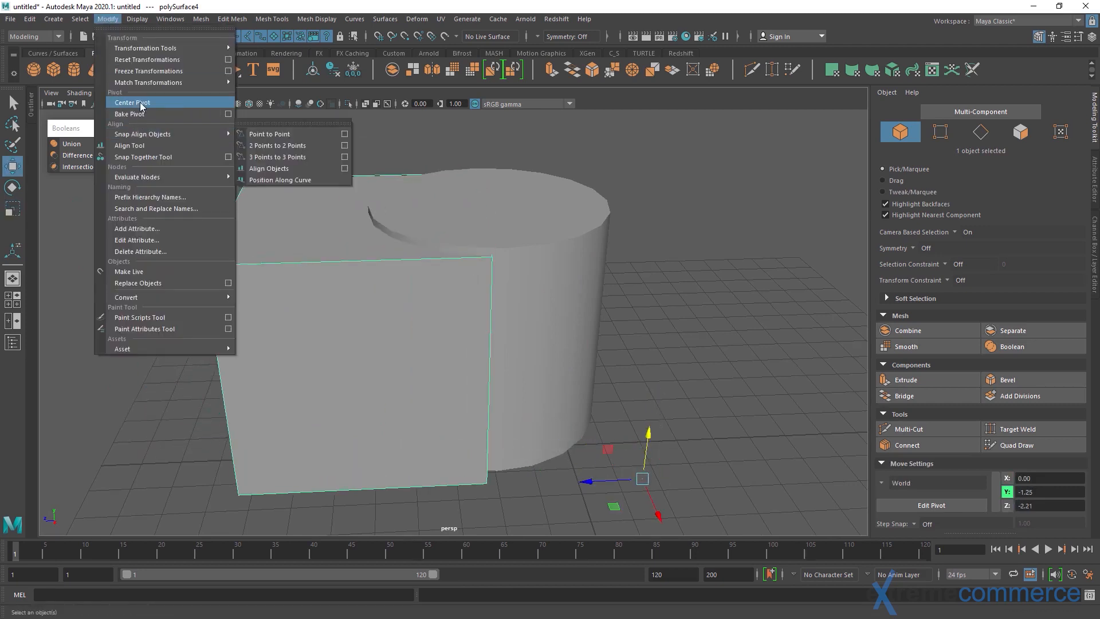
left_click(139, 103)
left_click_drag(401, 286, 426, 240, "alt")
key("r")
left_click_drag(362, 318, 408, 345)
left_click_drag(439, 321, 421, 382, "alt")
Select the cylinder and then the enlarged cube, subtract the cube with a Boolean Difference, and inspect the remaining piece
left_click(547, 326)
left_click(415, 268, "shift")
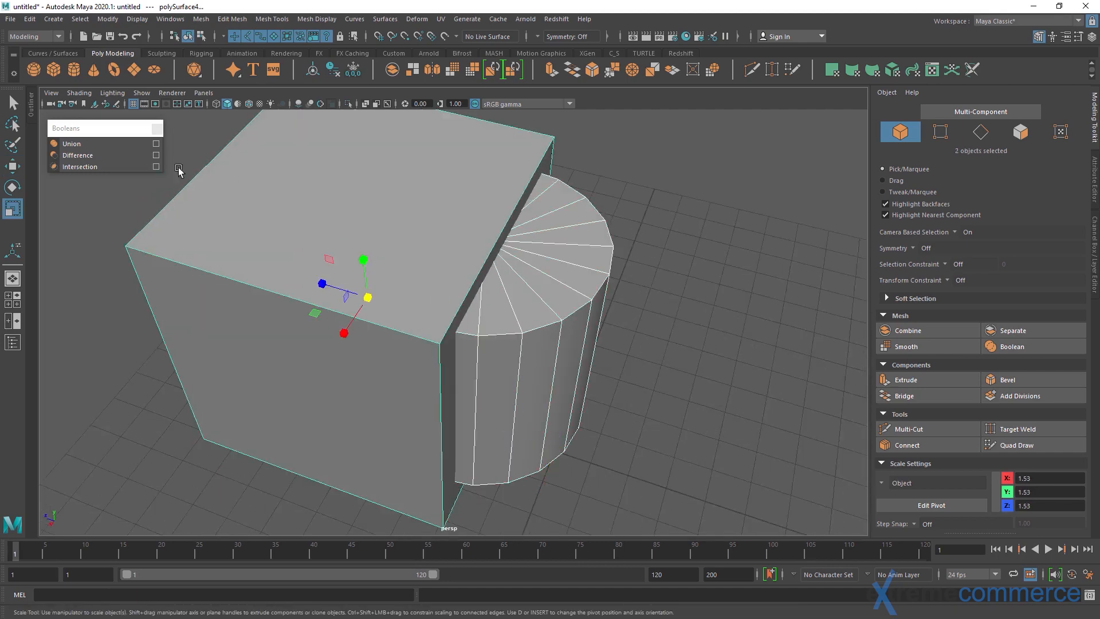
left_click(86, 154)
left_click_drag(277, 245, 303, 238, "alt")
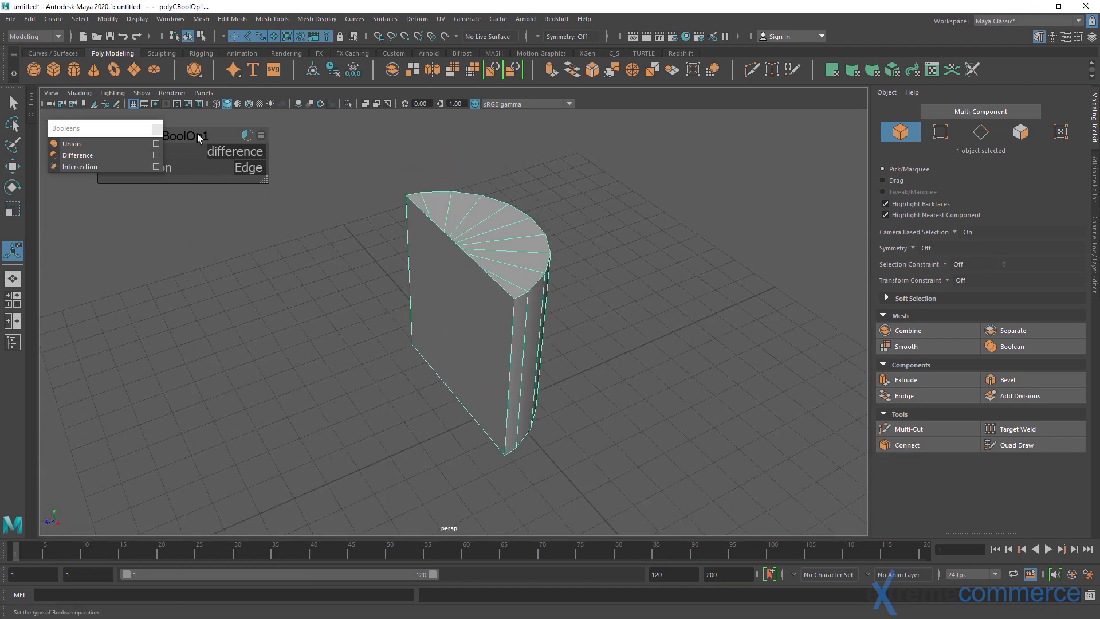
left_click_drag(180, 133, 150, 204)
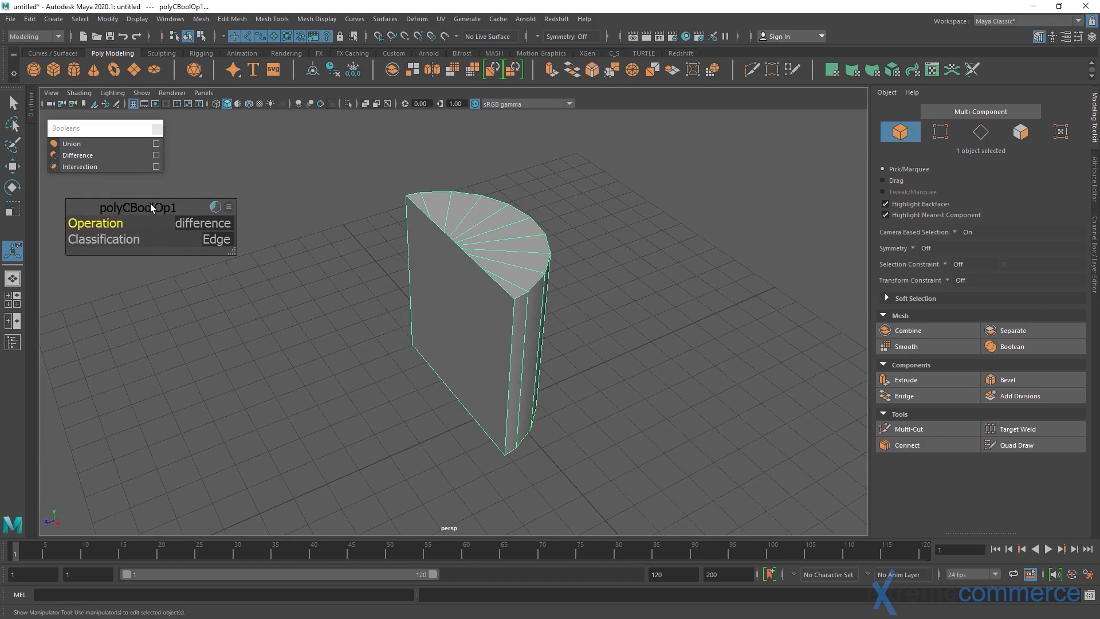
Undo the Boolean Difference made with the enlarged cube and clear the selection
key("ctrl+z")
key("ctrl+z")
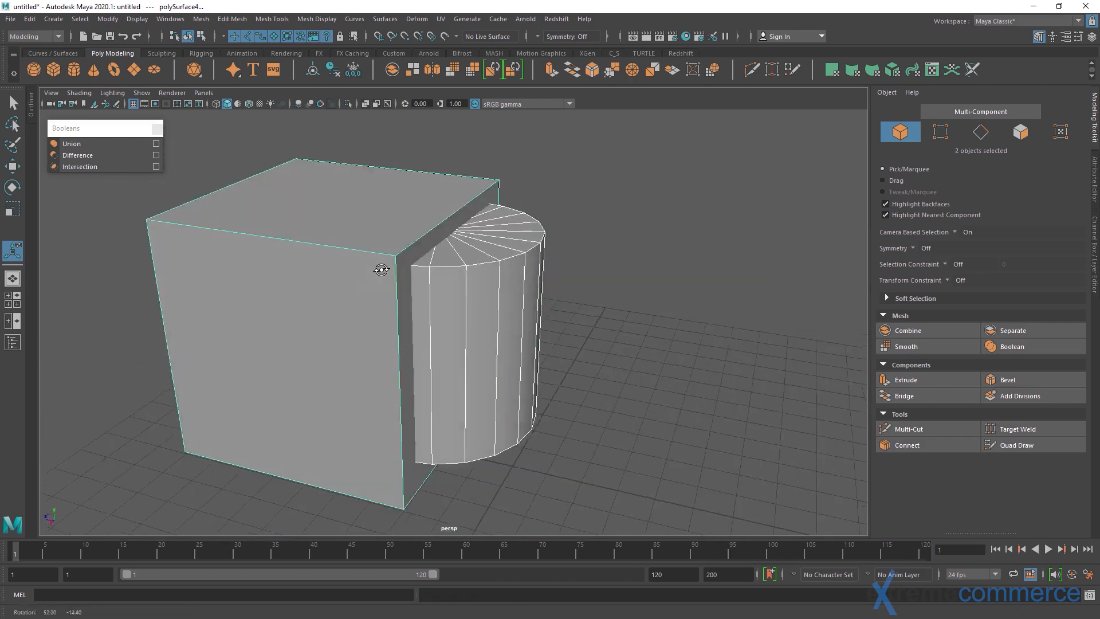
left_click_drag(618, 283, 627, 281, "alt")
left_click(567, 325)
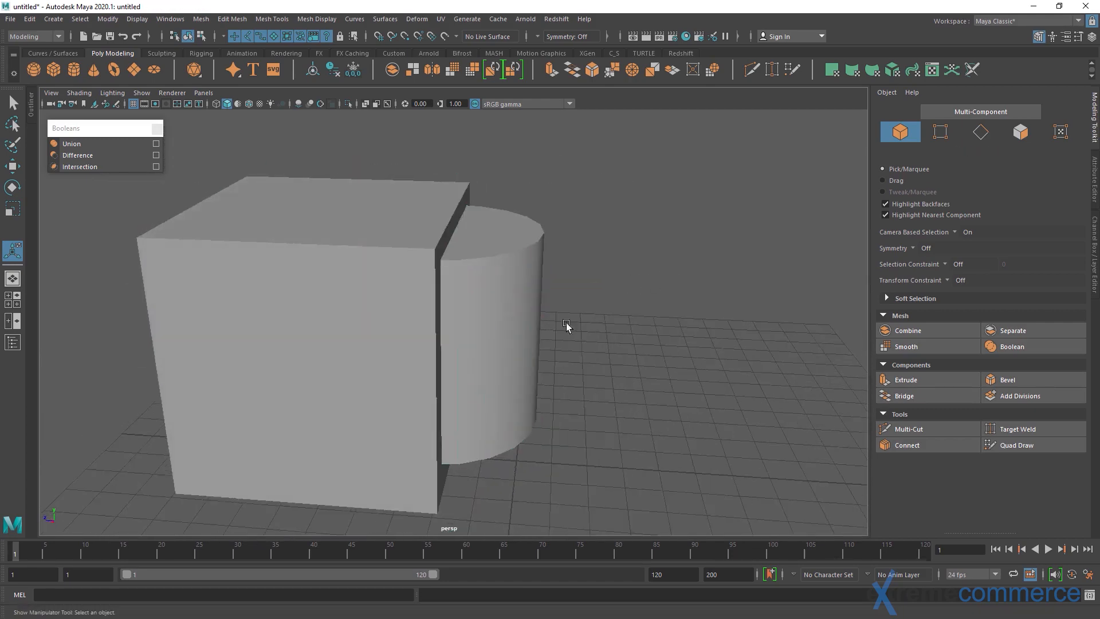
Move the cube away from the cylinder, scaled down and rotated about 41° around its vertical axis
left_click(321, 331)
key("w")
left_click_drag(293, 331, 191, 325)
key("r")
key("e")
left_click_drag(192, 370, 268, 354)
left_click_drag(355, 212, 476, 295, "alt")
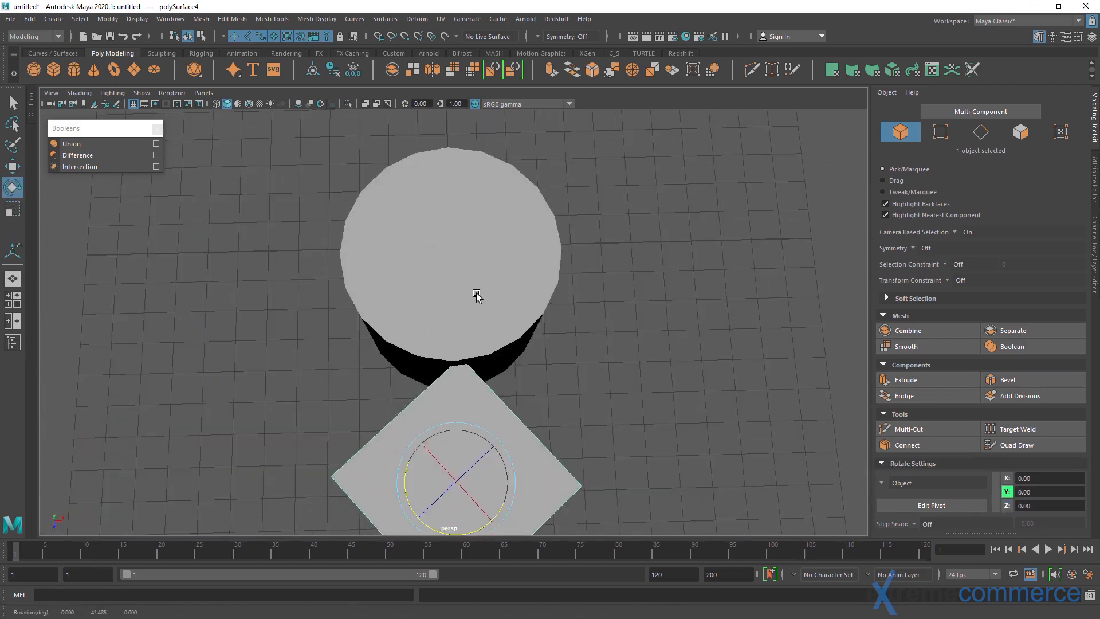
Move the rotated cube toward the cylinder until one vertical corner overlaps its side
key("w")
left_click_drag(497, 513, 491, 454)
left_click_drag(567, 421, 461, 334, "alt")
Select the cylinder and then the cube, keep only their overlap with a Boolean Intersection, and inspect the piece
left_click(495, 273)
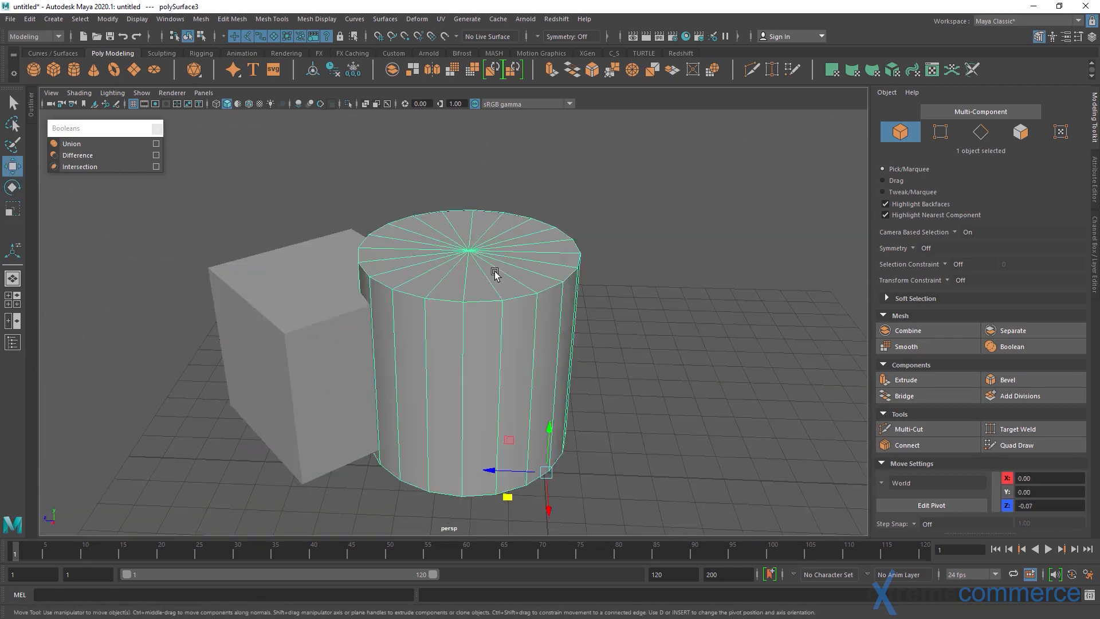
left_click(282, 320, "shift")
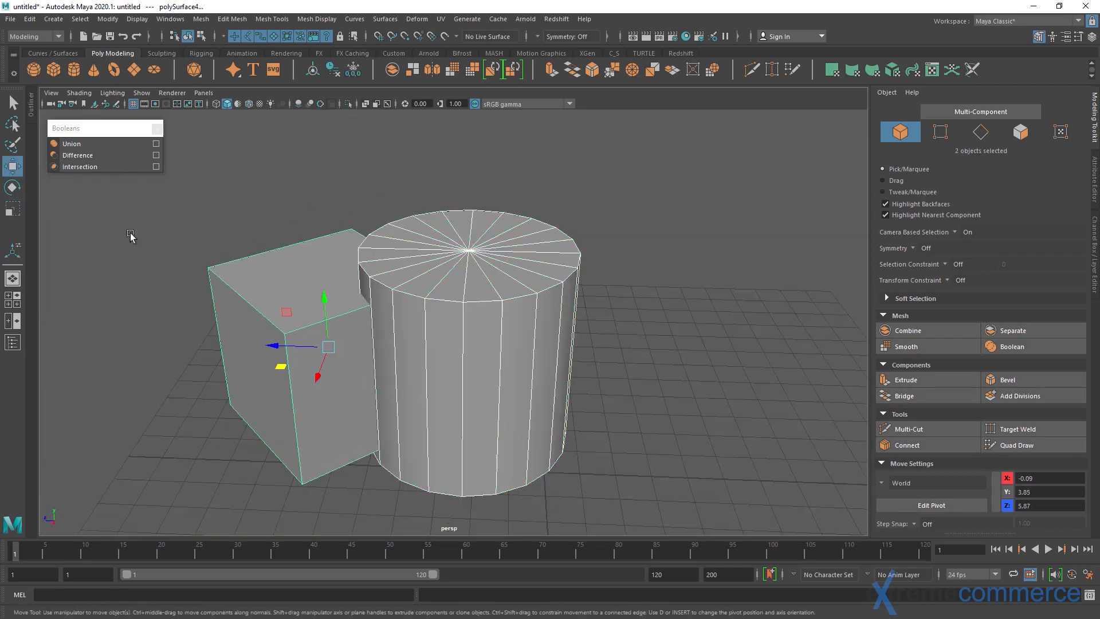
left_click(78, 167)
left_click_drag(380, 312, 421, 288, "alt")
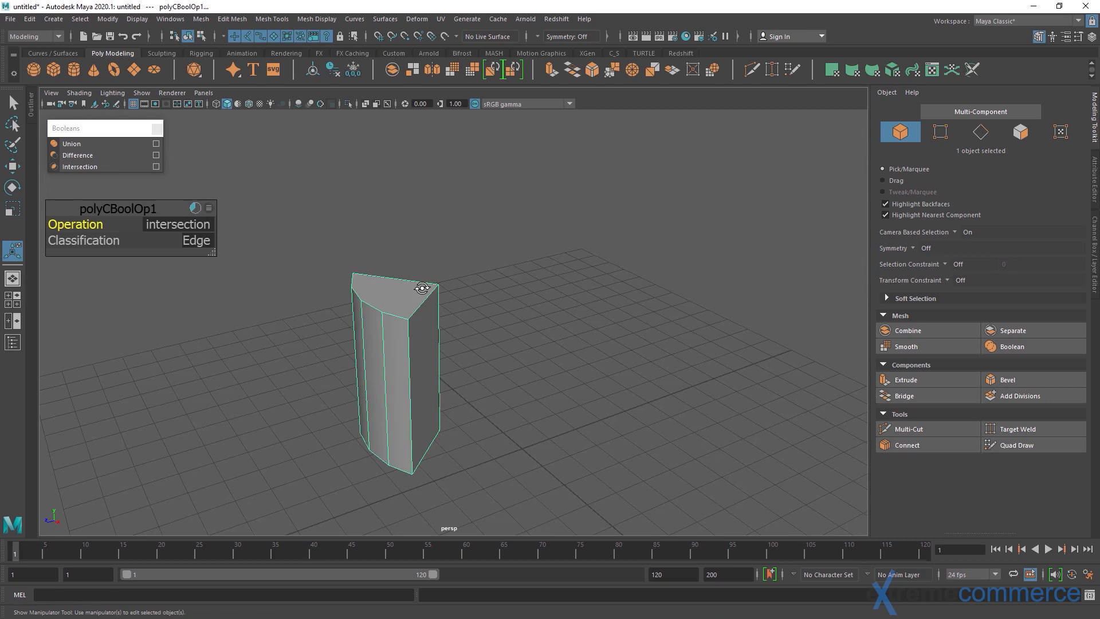
left_click(498, 272)
left_click_drag(499, 272, 321, 270, "alt")
Undo the Boolean Intersection of the cylinder and the rotated cube
key("ctrl+z")
right_click_drag(322, 270, 316, 307, "alt")
left_click_drag(316, 307, 518, 304, "alt")
key("ctrl+z")
Delete the cube and center the remaining cylinder's pivot
left_click(354, 355)
key("Delete")
left_click(439, 375)
key("w")
left_click(107, 19)
left_click(126, 102)
Duplicate the cylinder along the X axis and rotate the copy onto its side with snapping
left_click_drag(398, 363, 324, 408, "shift")
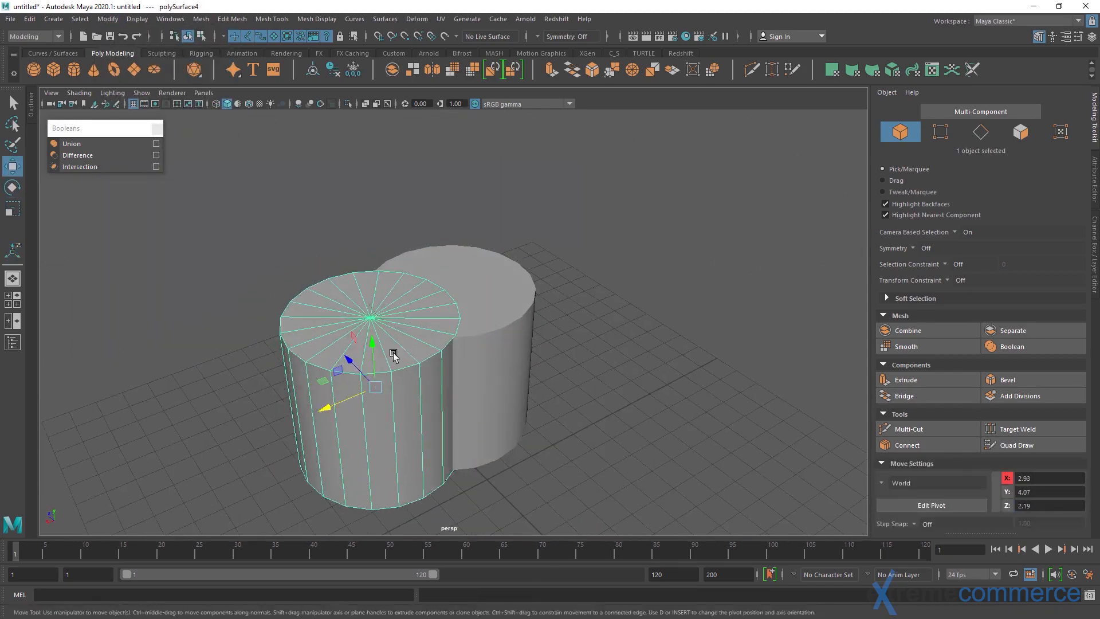
key("e")
key("j")
left_click_drag(404, 421, 380, 374)
Shift the horizontal cylinder along X so it cuts into the upright cylinder's side, and clear the selection
key("r")
key("w")
middle_click_drag(379, 373, 389, 373)
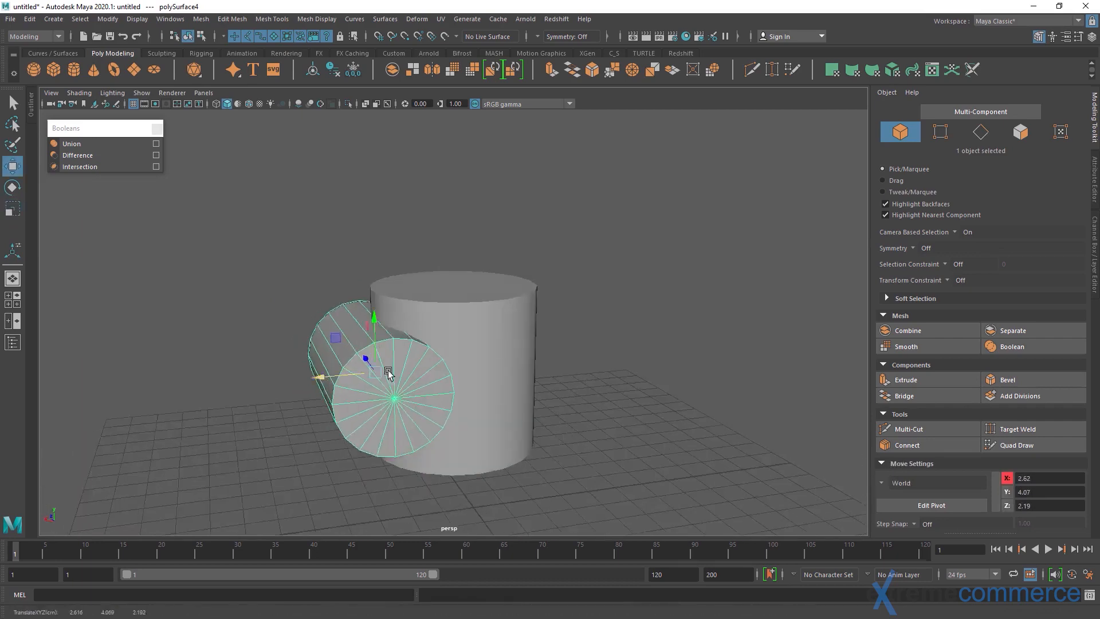
left_click_drag(388, 372, 385, 414, "alt")
left_click_drag(473, 351, 573, 366, "alt")
left_click(582, 370)
Create a polygon cube, move it beside the upright cylinder, and raise it above the grid
left_click(53, 69)
left_click_drag(390, 344, 383, 376, "alt")
left_click_drag(338, 451, 433, 449)
left_click_drag(485, 395, 480, 241)
left_click_drag(487, 321, 504, 293, "alt")
Scale the new cube into a long block and position it against the upright cylinder, opposite the horizontal cylinder
key("r")
left_click_drag(504, 293, 437, 291, "alt")
key("r")
left_click_drag(406, 228, 436, 279)
key("e")
left_click_drag(459, 321, 589, 287, "alt")
key("w")
left_click_drag(518, 338, 503, 344)
left_click_drag(504, 310, 372, 411, "alt")
Bevel the block's two long edges facing the upright cylinder, adjust the bevel into rounded corners, and return to object selection
right_click_drag(372, 411, 374, 366)
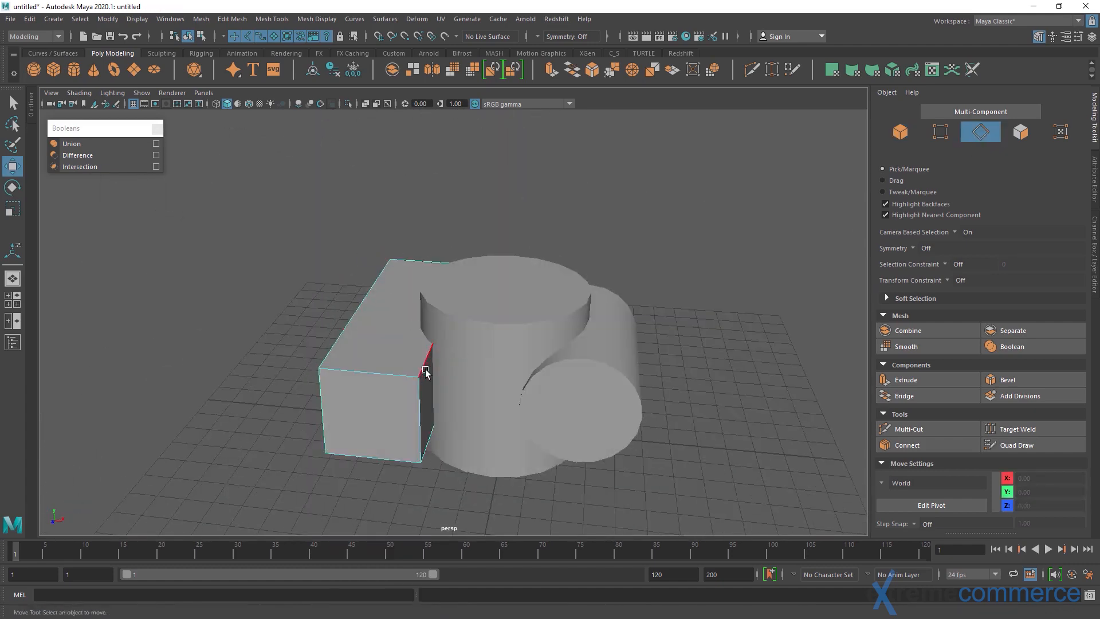
left_click(424, 371)
left_click(427, 444, "shift")
left_click(1007, 380)
left_click_drag(458, 350, 447, 312, "alt")
left_click(77, 240)
mouse_move(72, 225)
left_mouse_down()
mouse_move(95, 225)
mouse_move(95, 240)
mouse_move(58, 225)
left_mouse_up()
left_click_drag(286, 286, 358, 361, "alt")
right_click_drag(359, 361, 407, 321)
key("q")
left_click_drag(515, 344, 329, 357, "alt")
left_click(676, 395)
Combine the beveled block and the horizontal cylinder into one mesh, and clear the selection
left_click_drag(687, 375, 574, 358, "alt")
left_click(563, 331)
left_click(316, 326, "shift")
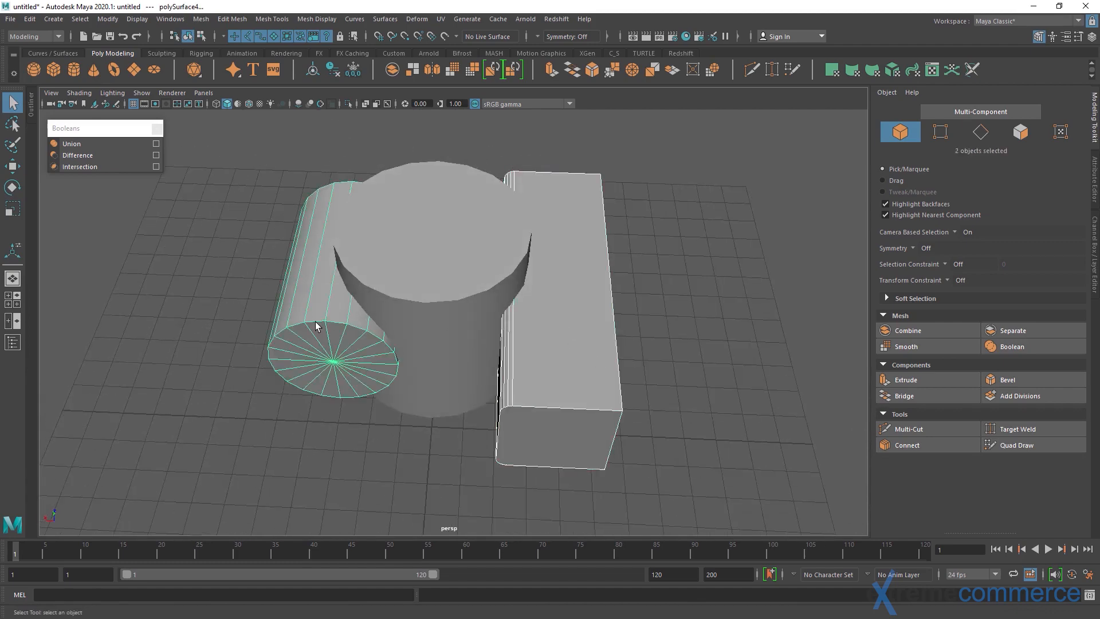
left_click(908, 331)
left_click_drag(671, 337, 720, 279, "alt")
left_click(721, 276)
Select the upright cylinder and then the combined mesh, subtract the combined mesh with a Boolean Difference, and inspect the cuts
left_click(439, 245)
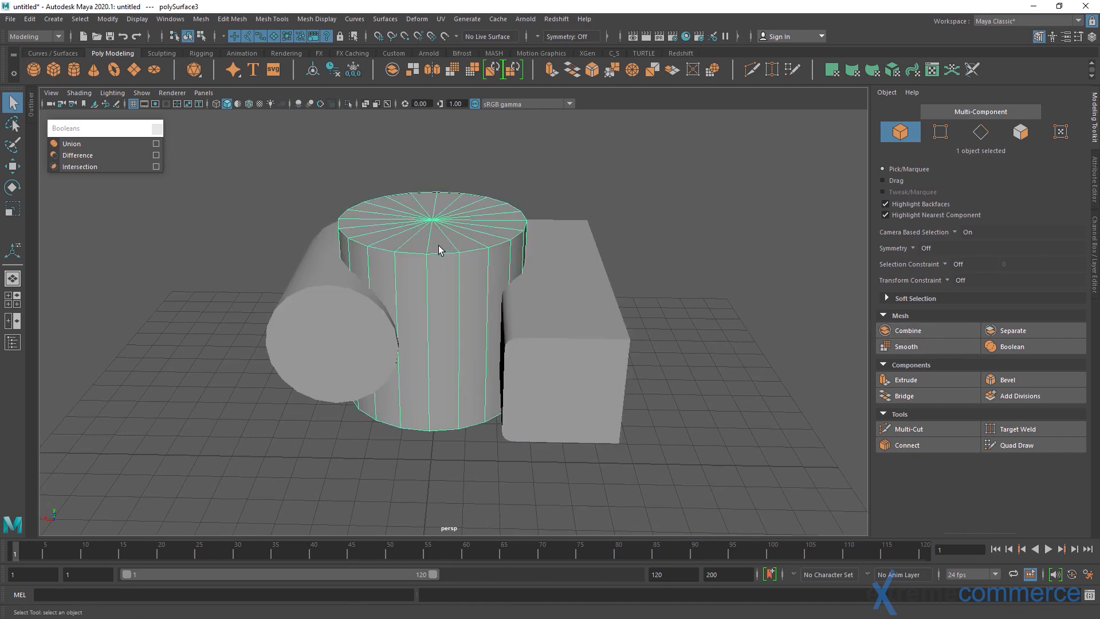
left_click(319, 331)
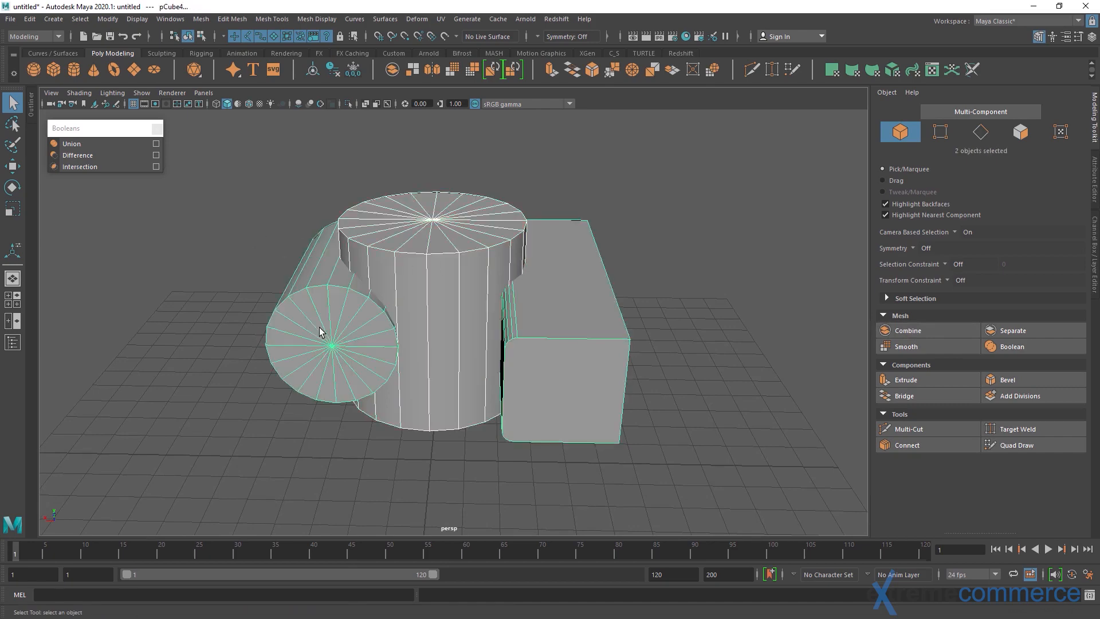
left_click(81, 157)
left_click_drag(329, 304, 445, 321, "alt")
left_click(293, 291)
left_click(470, 283)
left_click(712, 304)
left_click(442, 319)
left_click(638, 314)
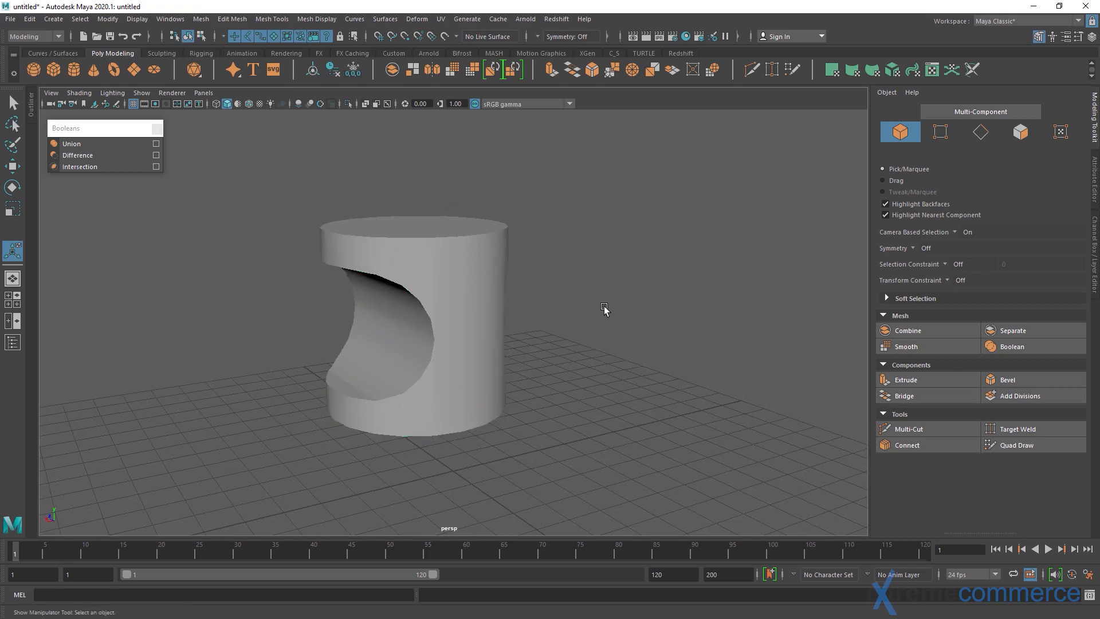
mouse_move(563, 294)
left_mouse_down("alt")
mouse_move(561, 309)
mouse_move(568, 295)
left_mouse_up("alt")
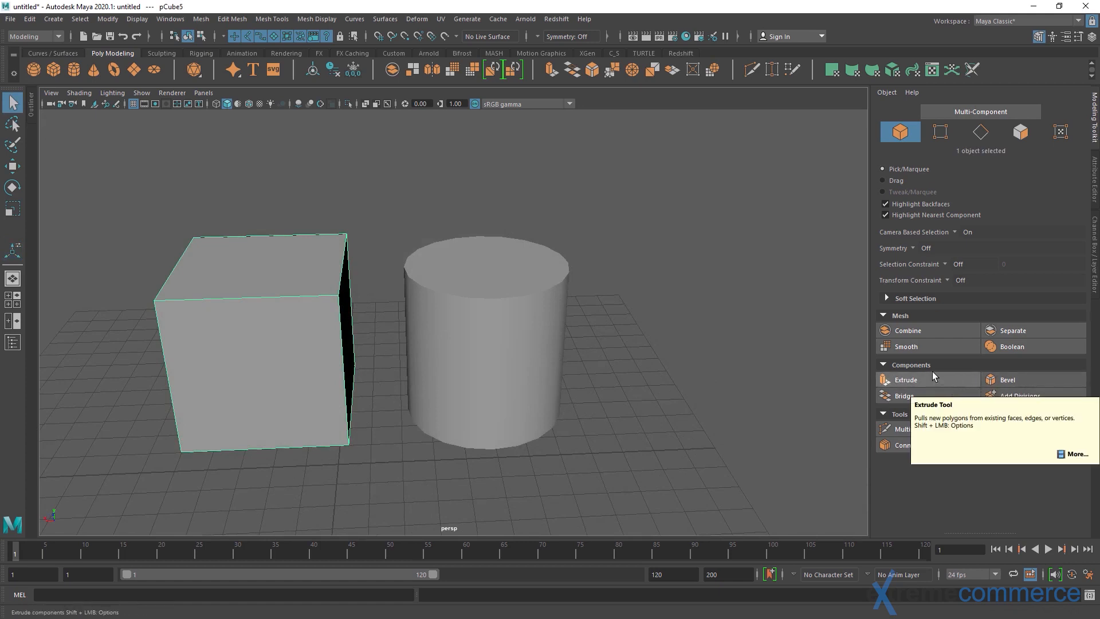
Move the cylinder along X to about -8.18, away from the cube, and clear the selection
left_click_drag(494, 367, 485, 408, "alt")
left_click(533, 349)
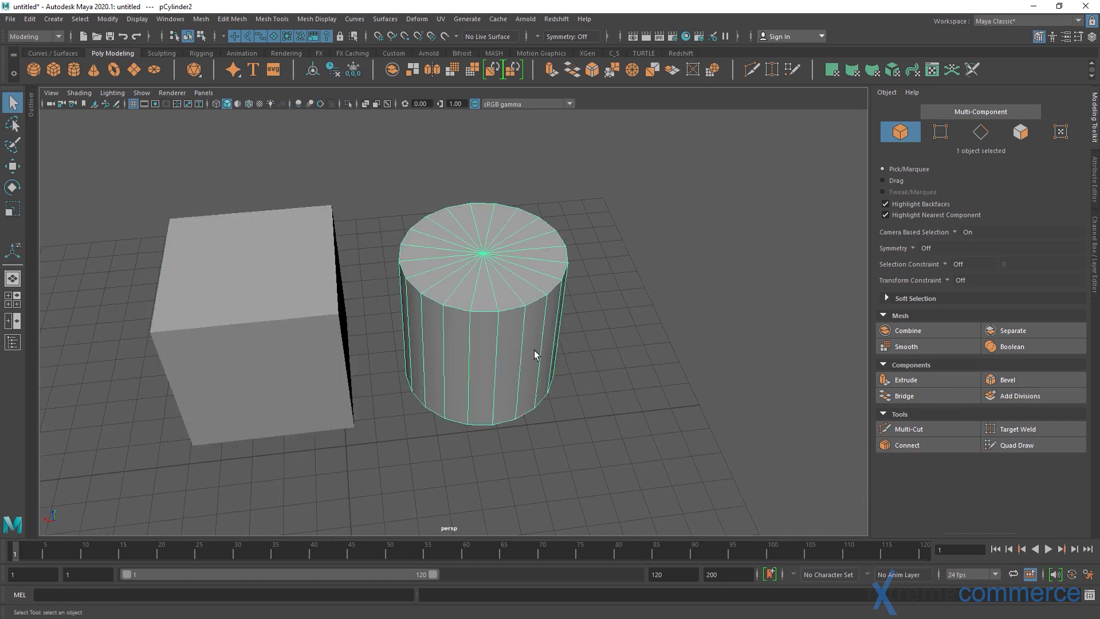
key("w")
left_click_drag(433, 319, 528, 315)
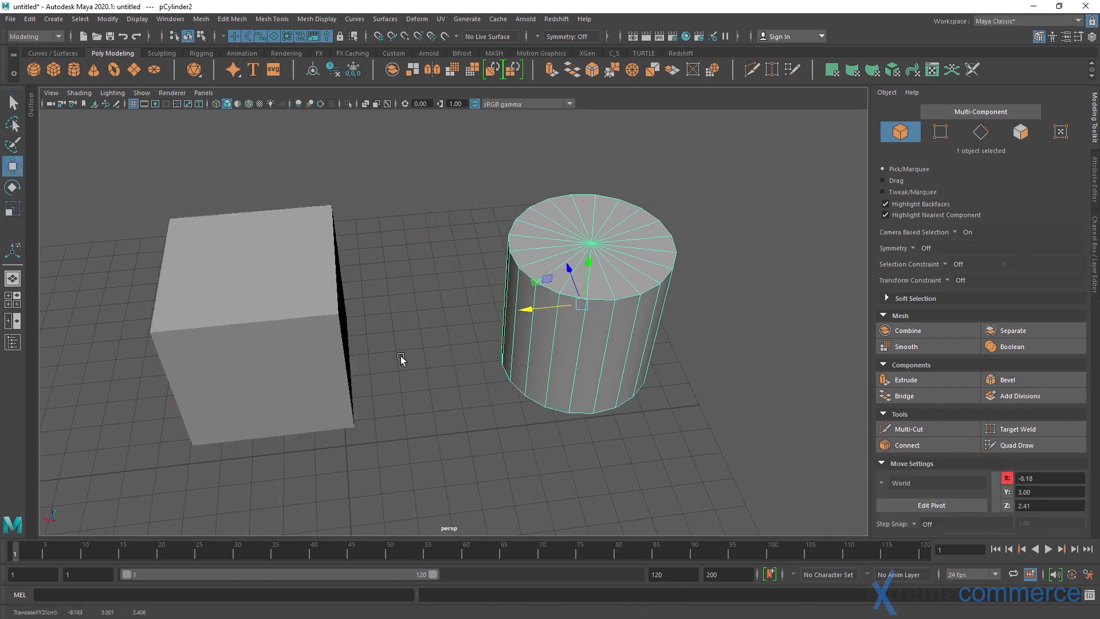
left_click(400, 357)
Switch the cylinder to face selection and delete two adjacent faces from its side wall
mouse_move(404, 349)
middle_mouse_down("alt")
mouse_move(461, 350)
mouse_move(391, 365)
middle_mouse_up("alt")
left_click_drag(390, 365, 350, 365, "alt")
right_click_drag(510, 356, 554, 363, "alt")
middle_click_drag(534, 352, 395, 364, "alt")
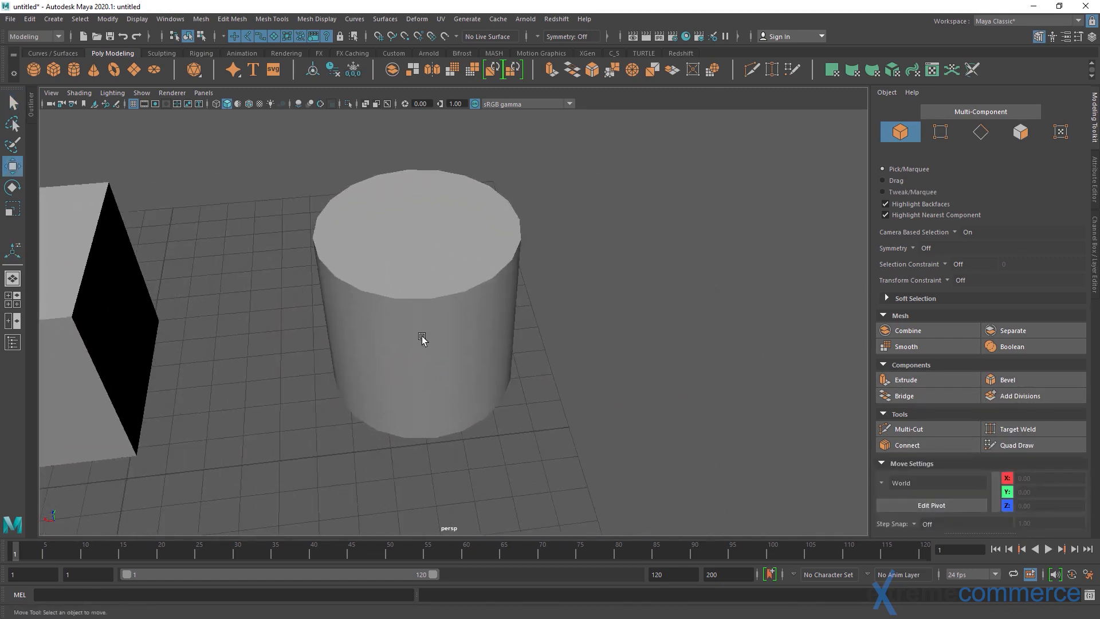
left_click(422, 337)
left_click_drag(423, 375, 431, 324, "alt")
right_click_drag(452, 343, 500, 351, "alt")
key("q")
right_click_drag(400, 372, 400, 404)
left_click(386, 348)
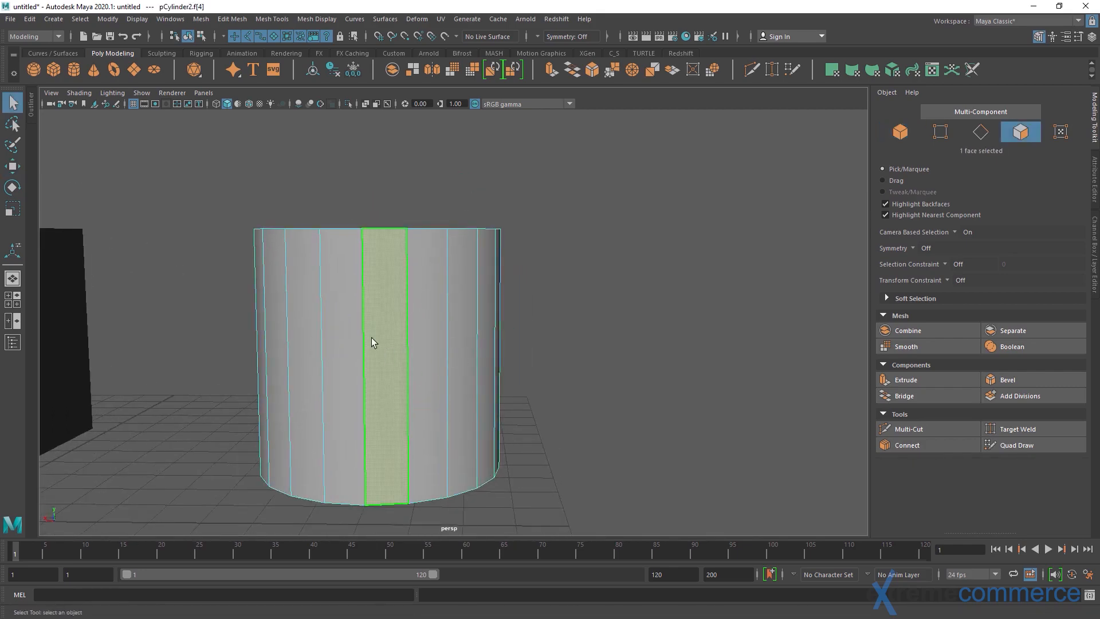
key("Delete")
left_click(333, 343)
key("Delete")
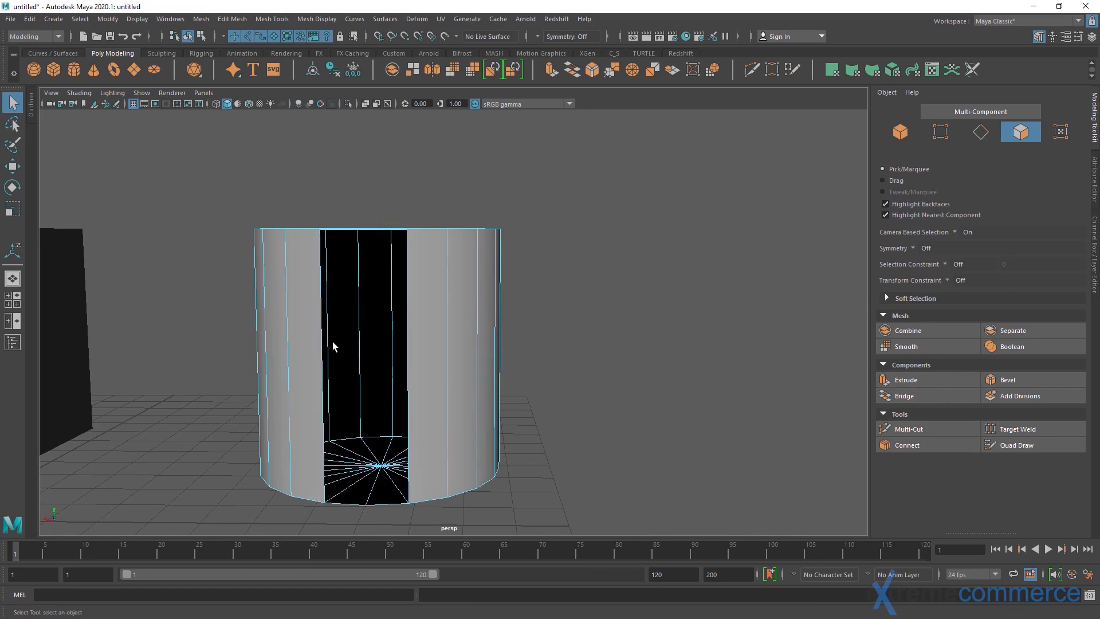
Bridge the two vertical edges bordering the gap in the cylinder's side and try adjusting the bridge's Divisions
key("space")
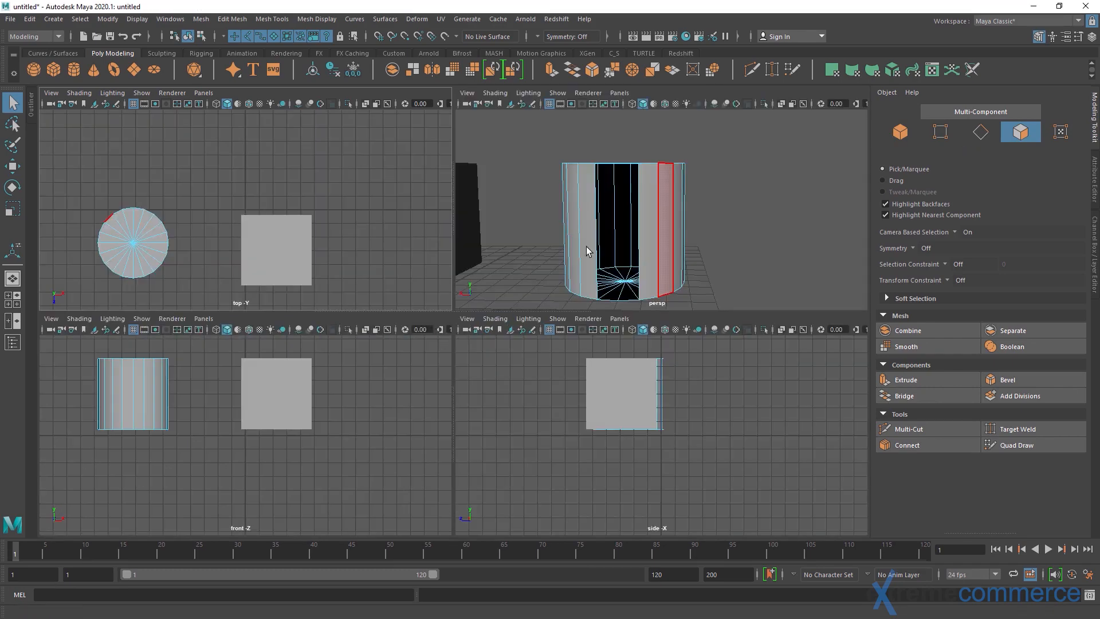
key("space")
left_click_drag(567, 252, 424, 322, "alt")
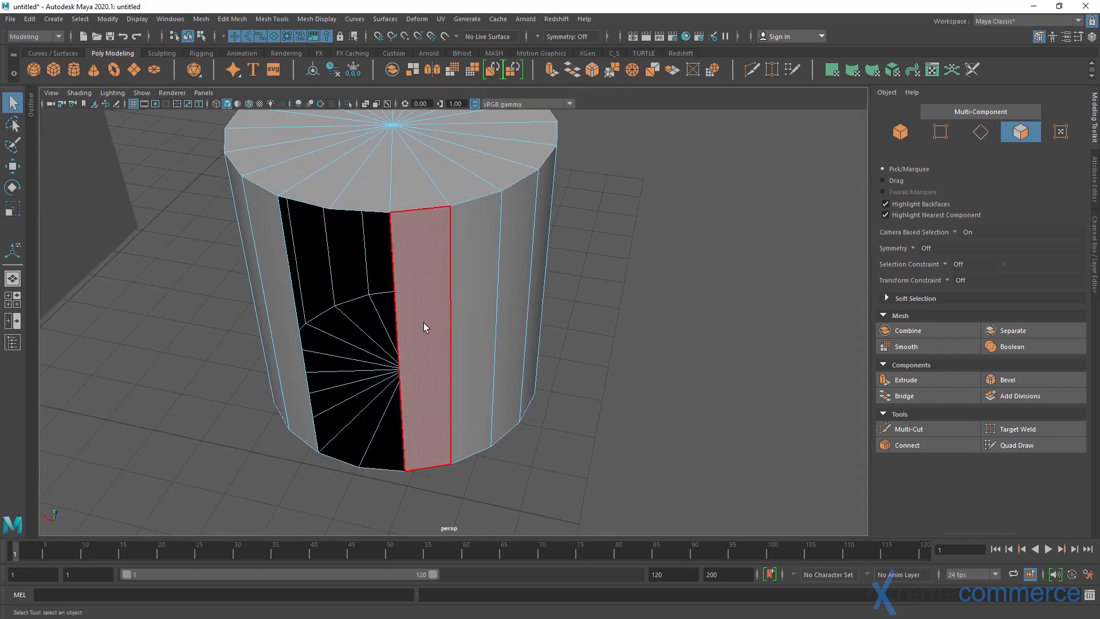
left_click(413, 295)
right_click_drag(423, 291, 423, 255)
left_click(394, 266)
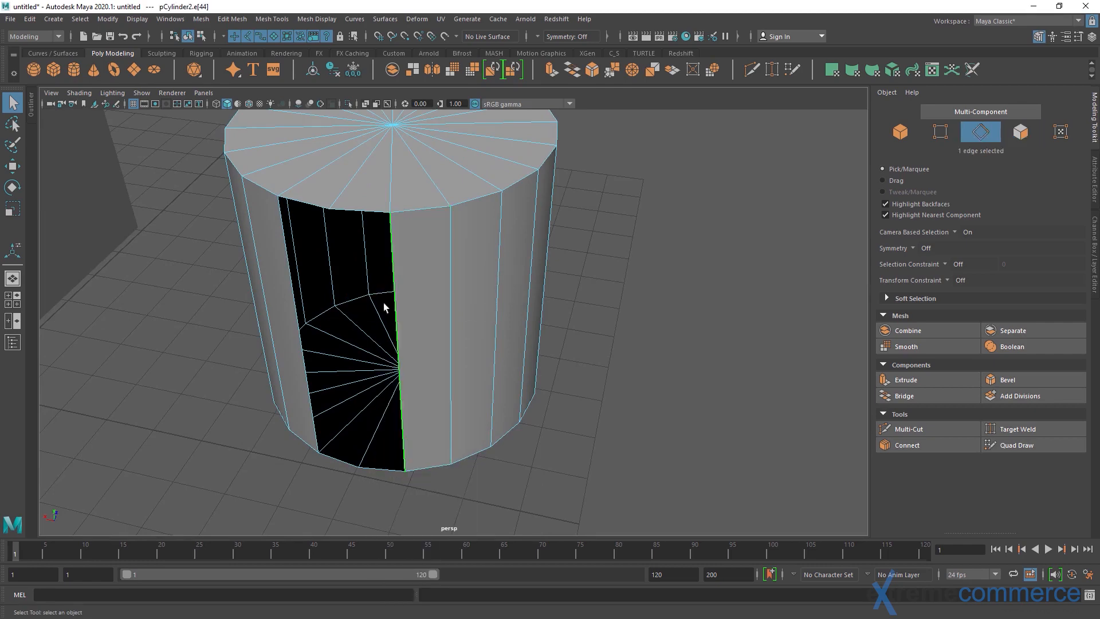
left_click(298, 281, "shift")
left_click_drag(535, 333, 604, 348, "alt")
left_click(930, 394)
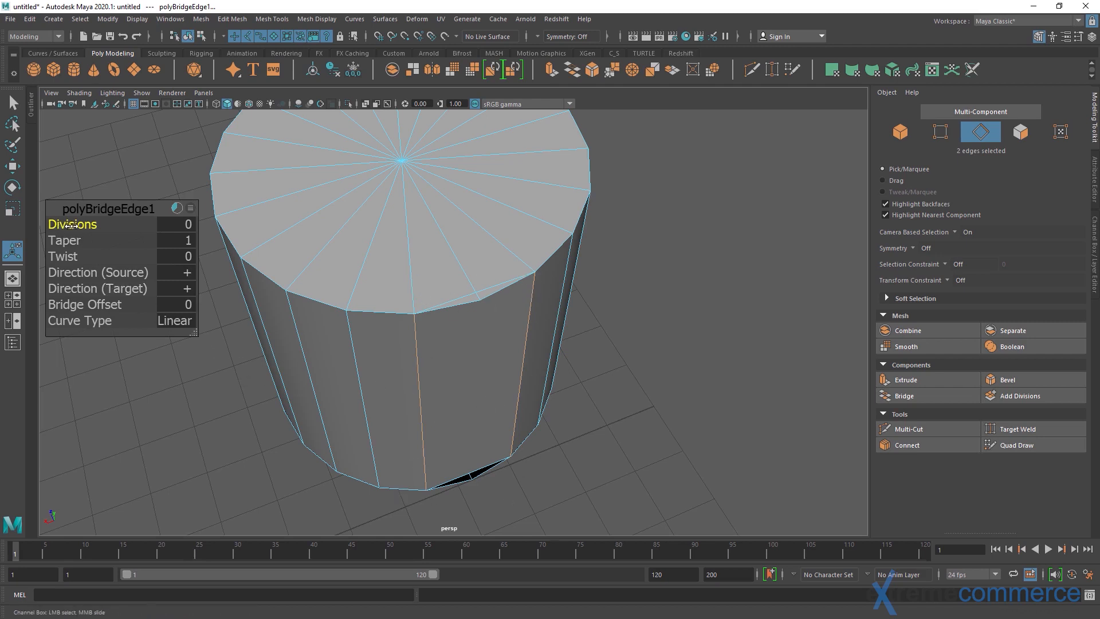
left_click_drag(156, 228, 361, 238)
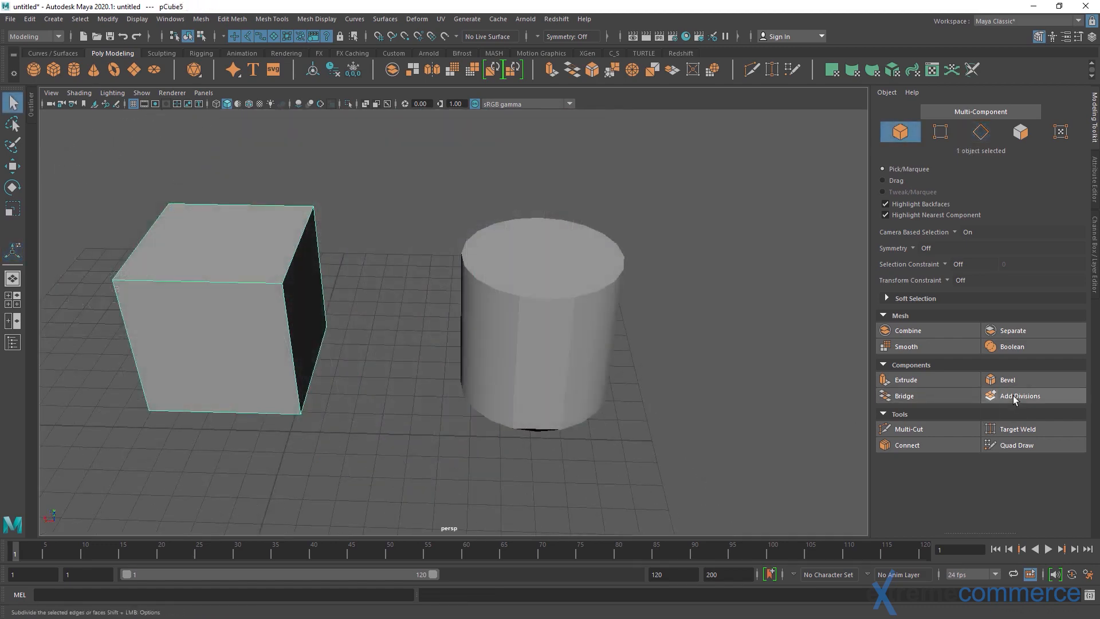
Subdivide the selected cube once with Add Divisions and return to object selection
left_click(1014, 399)
left_click_drag(322, 322, 350, 343, "alt")
key("q")
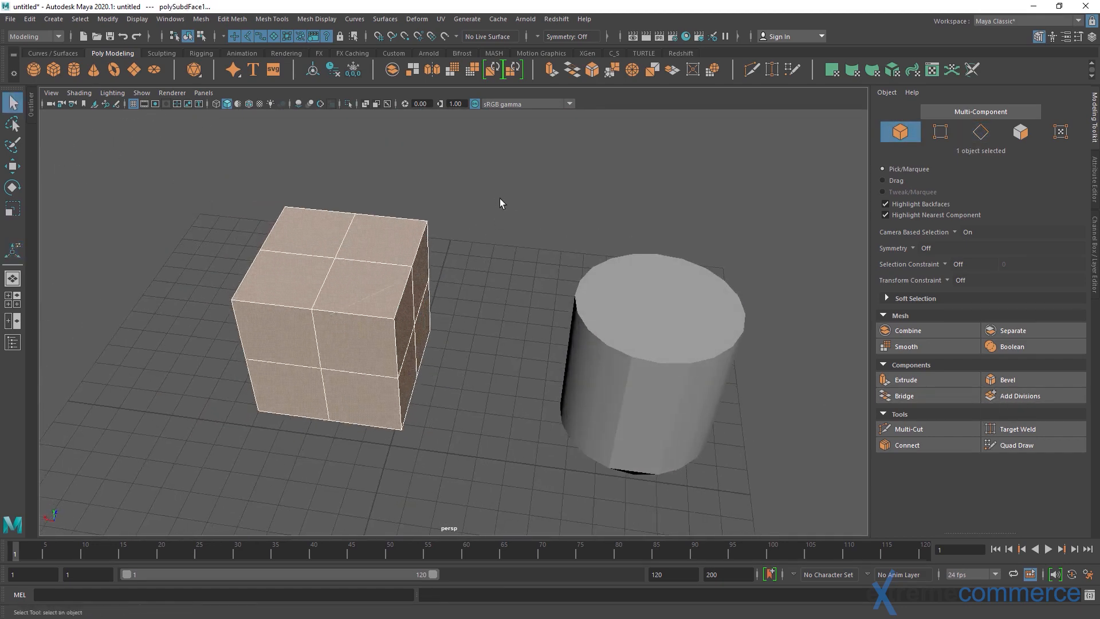
key("F8")
left_click_drag(337, 289, 383, 335, "alt")
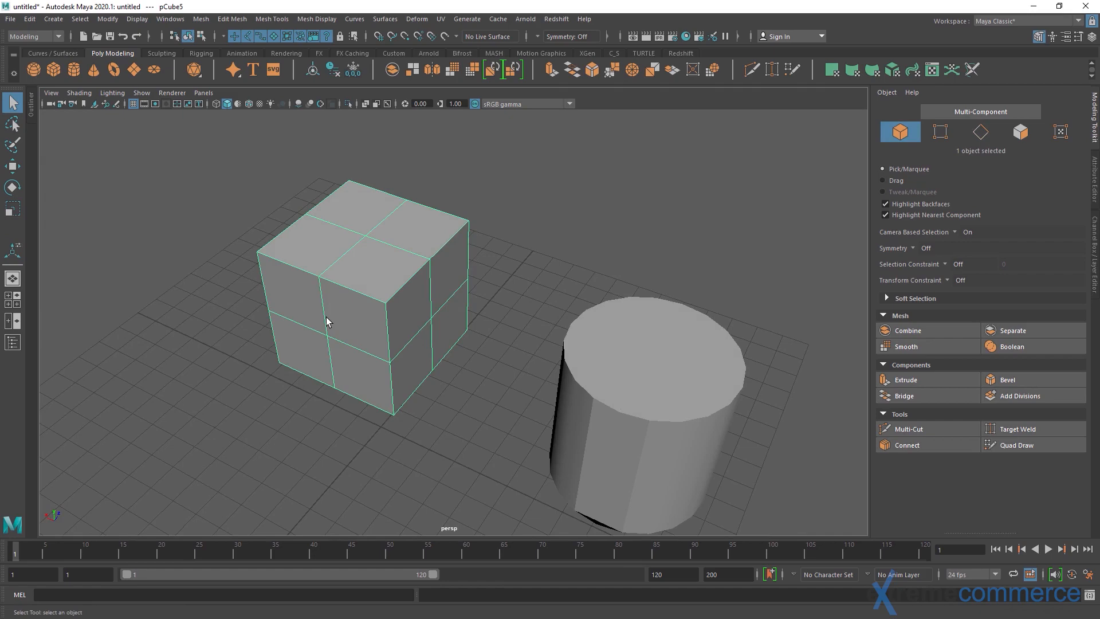
Reselect the cube and apply Add Divisions two more times with 1 division each
left_click_drag(329, 290, 516, 327, "alt")
left_click(399, 312)
left_click(441, 343)
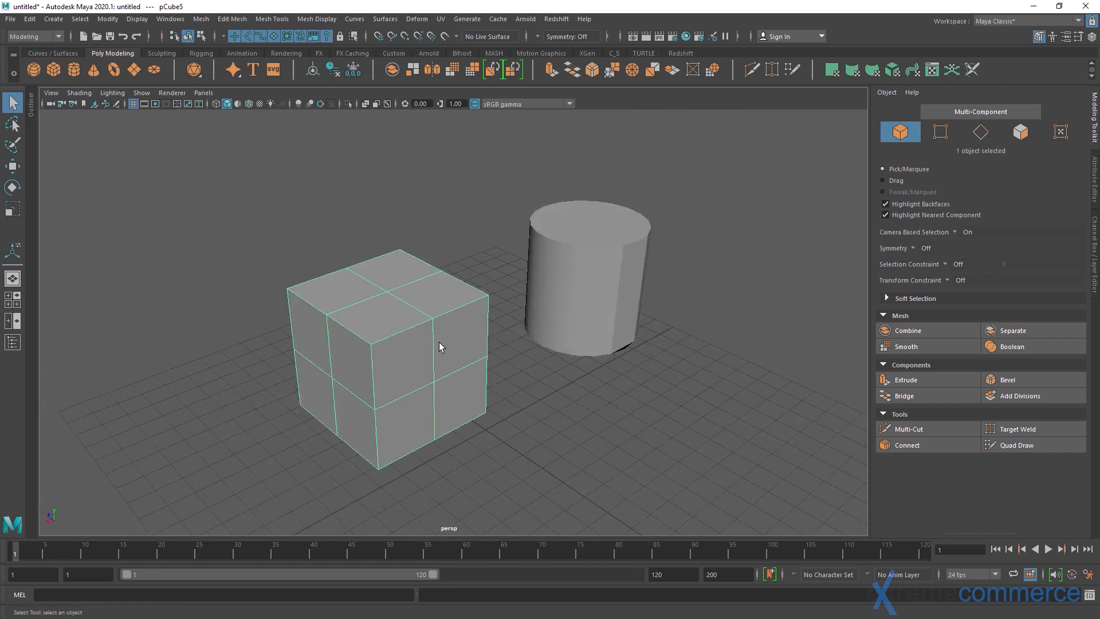
left_click(1013, 398)
left_click_drag(474, 395, 596, 410, "alt")
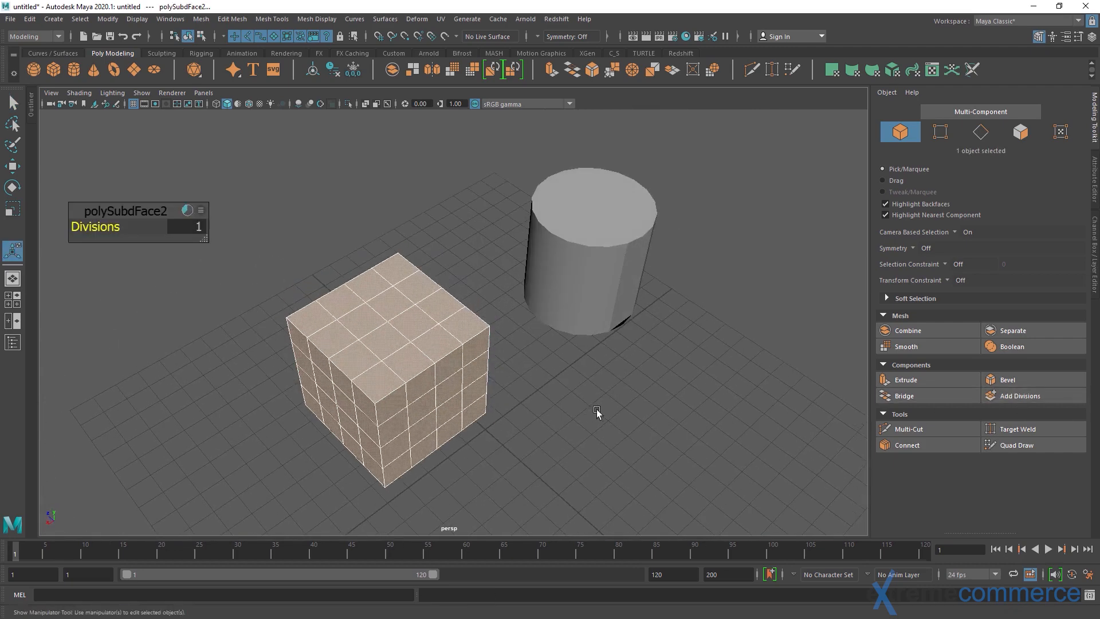
left_click(1039, 400)
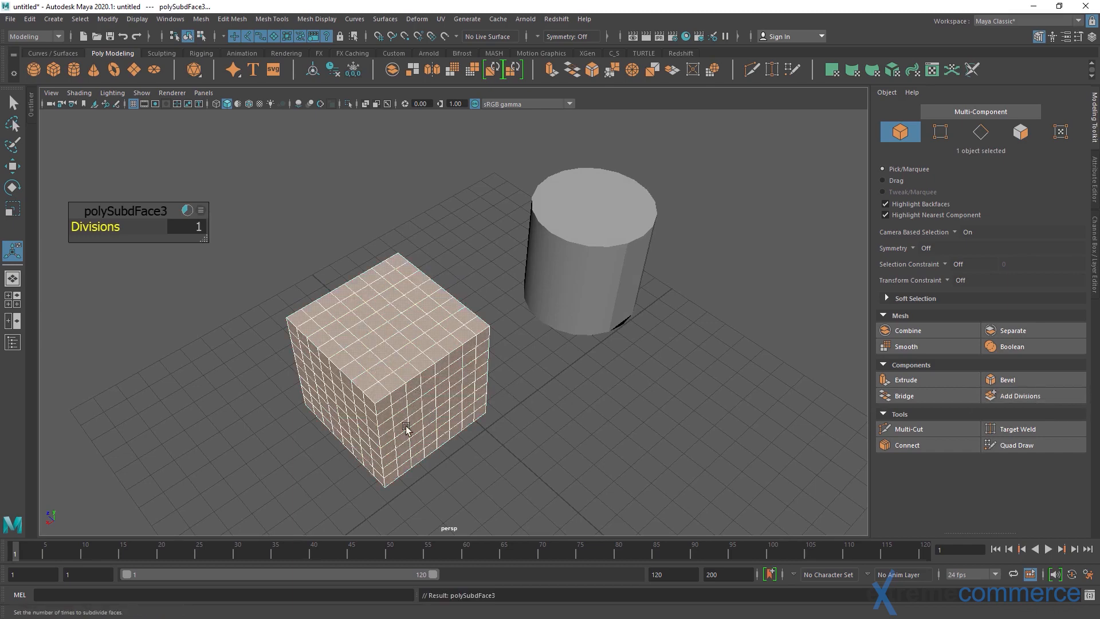
Select the cube as an object, set its latest subdivision's Divisions to 4, and inspect the dense mesh
left_click_drag(454, 417, 534, 404, "alt")
left_click(597, 396)
left_click(393, 378)
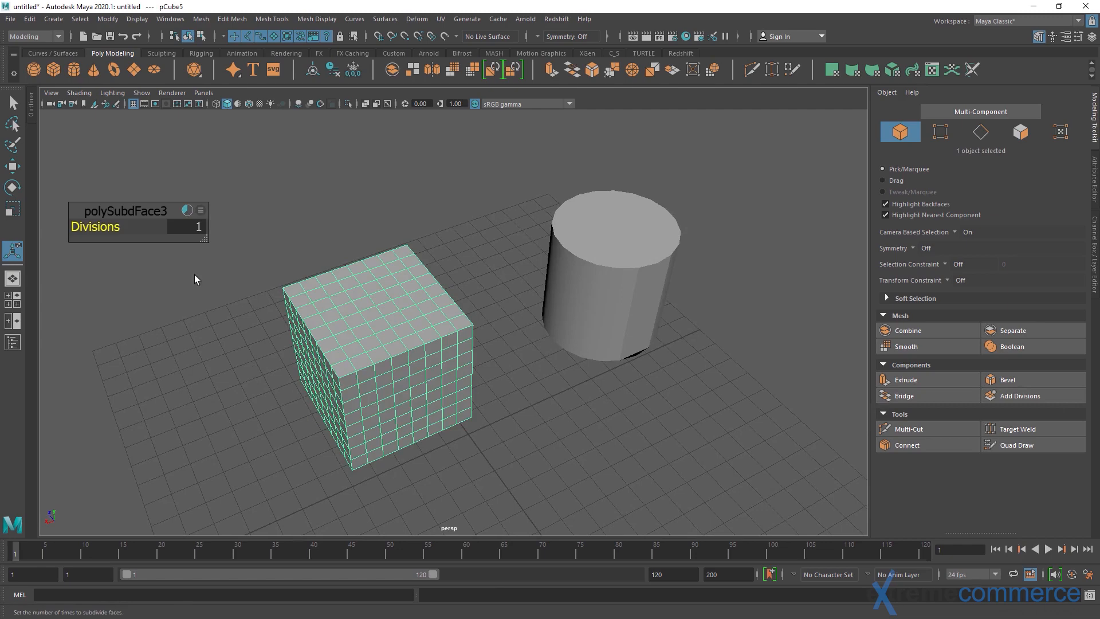
left_click_drag(120, 216, 116, 210)
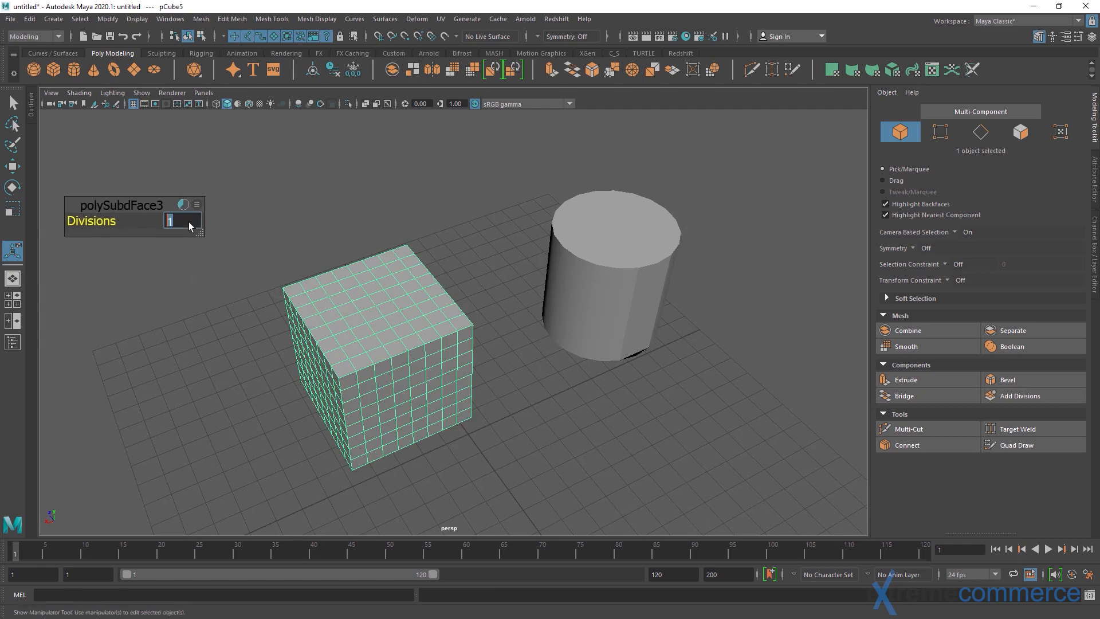
key("Return")
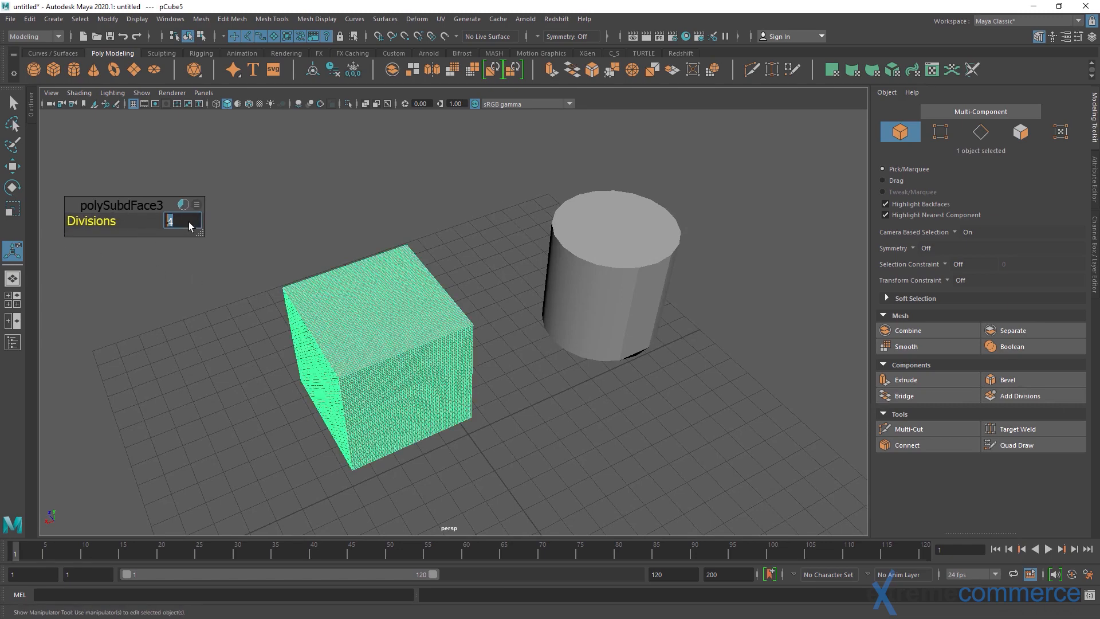
left_click_drag(383, 273, 398, 259, "alt")
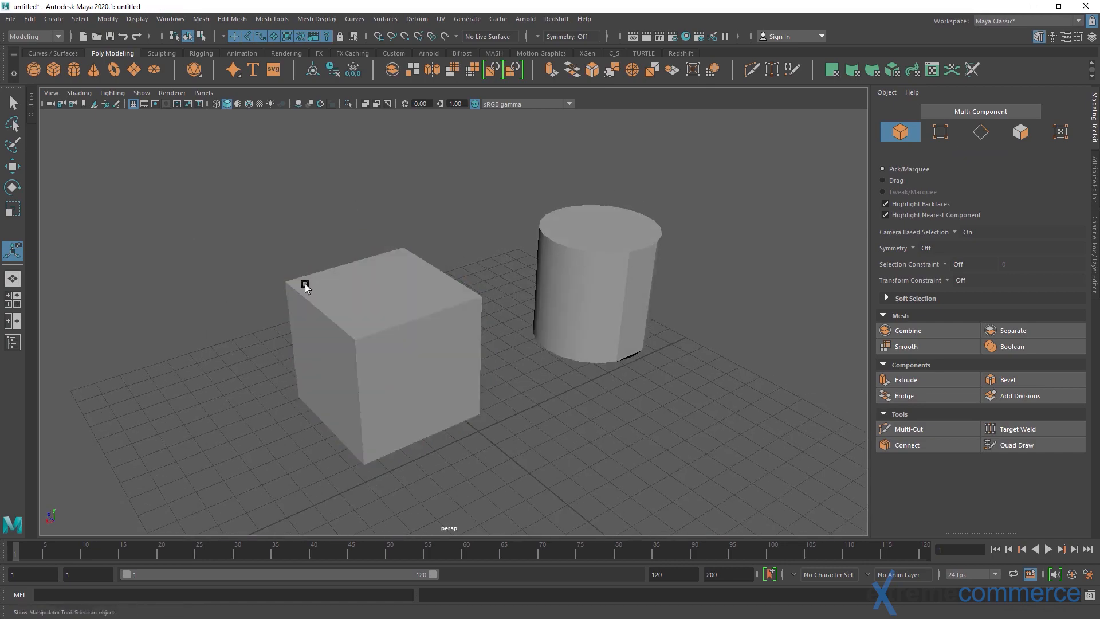
left_click_drag(302, 285, 393, 285, "alt")
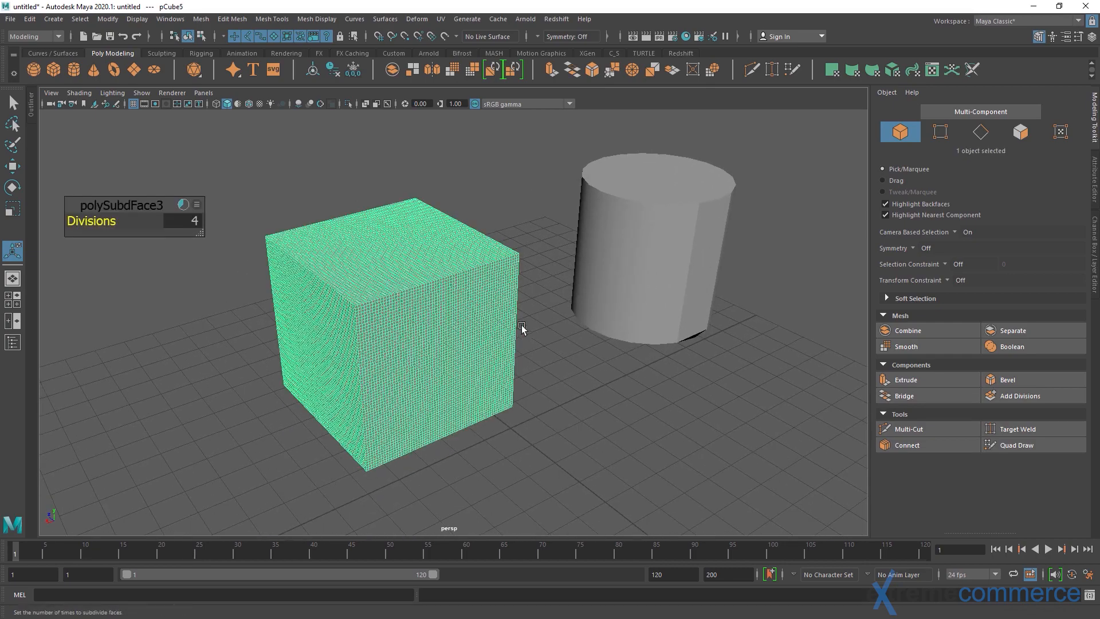
Replace the old models with a plain cube and a new cylinder, move the cylinder along X beside the cube, and deselect it
key("ctrl+n")
left_click(549, 318)
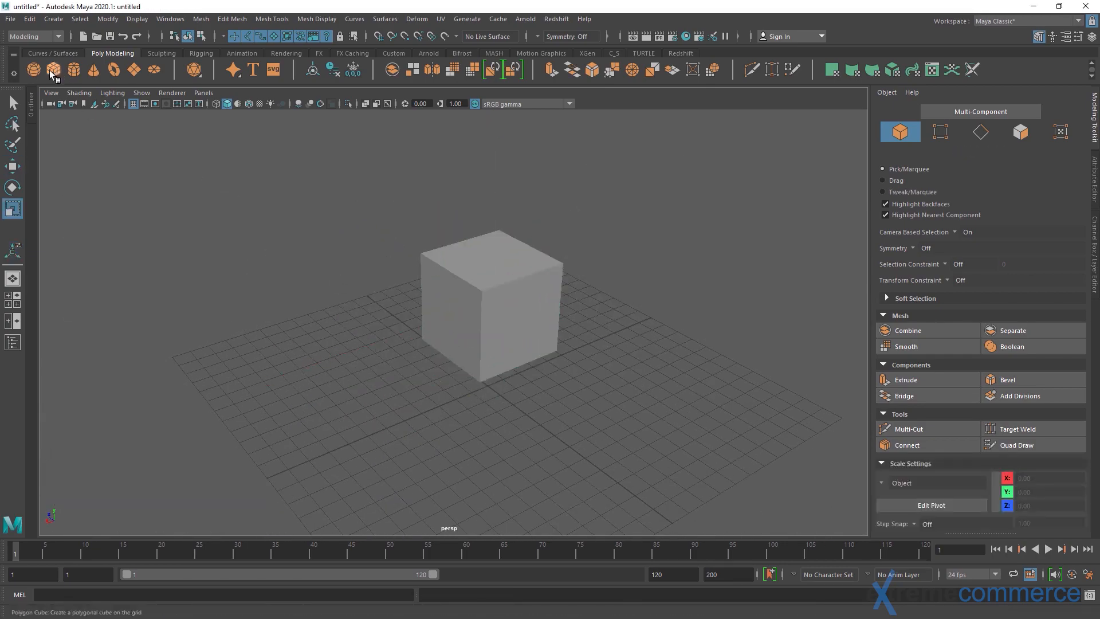
left_click(73, 70)
key("w")
left_click_drag(488, 327, 532, 324)
key("r")
key("w")
left_click_drag(429, 340, 313, 331)
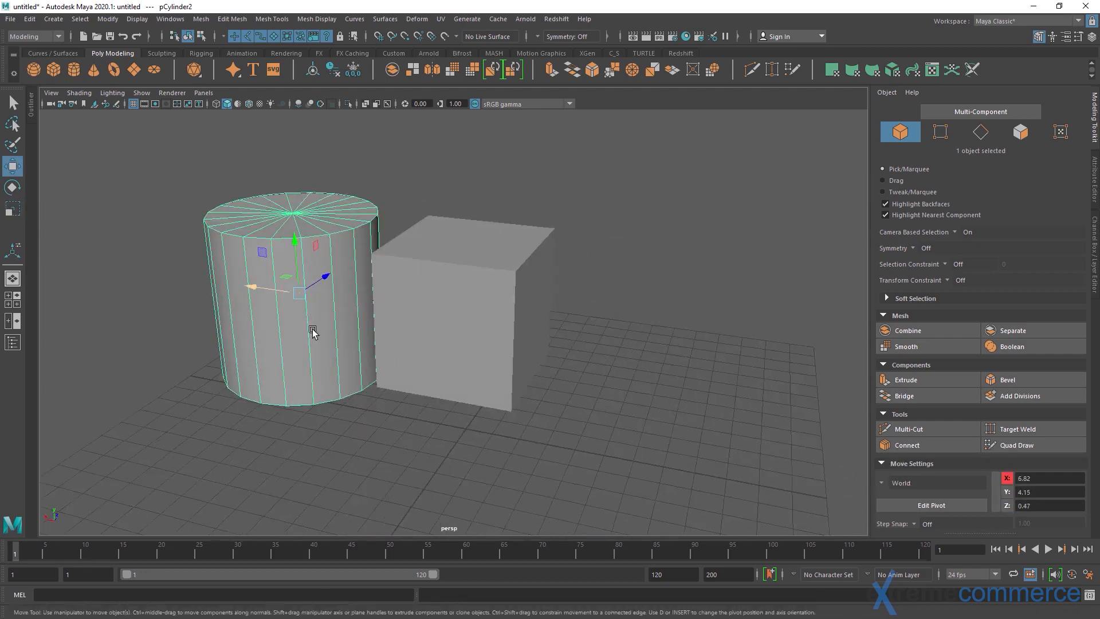
right_click_drag(312, 331, 376, 365, "alt")
middle_click_drag(376, 364, 432, 397, "alt")
left_click(461, 165)
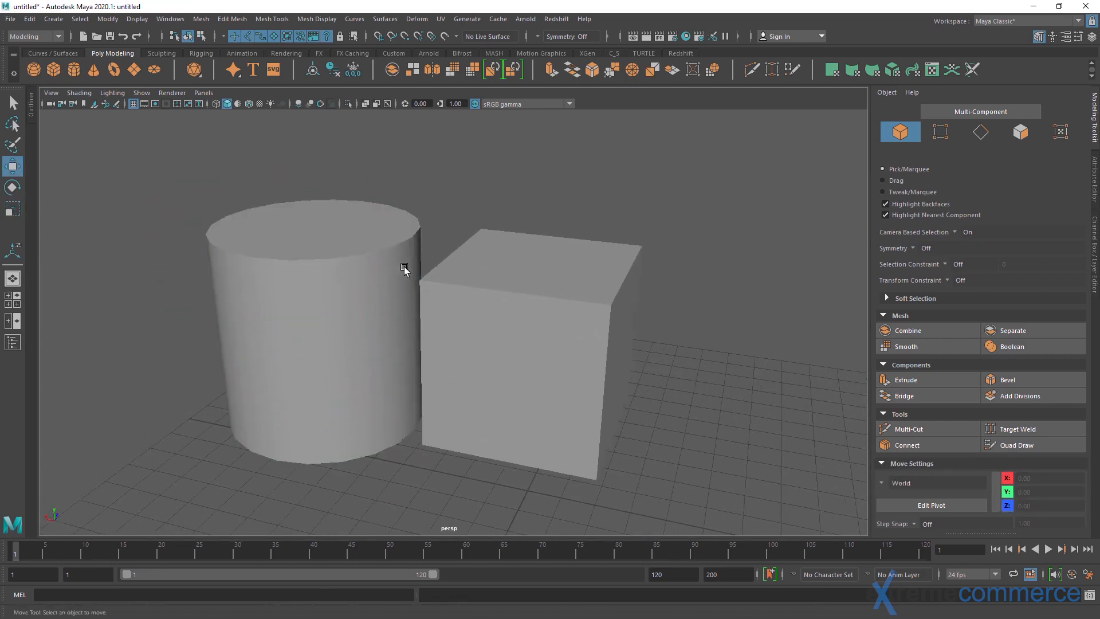
left_click_drag(405, 269, 465, 321, "alt")
mouse_move(465, 321)
right_mouse_down("alt")
mouse_move(419, 284)
mouse_move(463, 312)
right_mouse_up("alt")
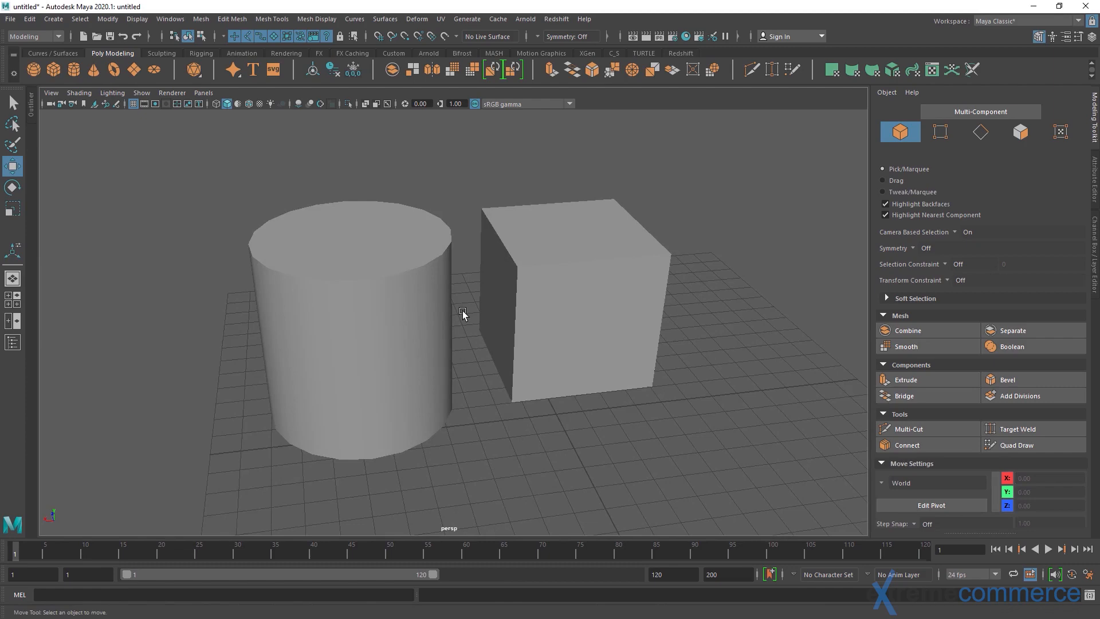
Restore the cylinder's selection and activate Quad Draw on it
key("ctrl+z")
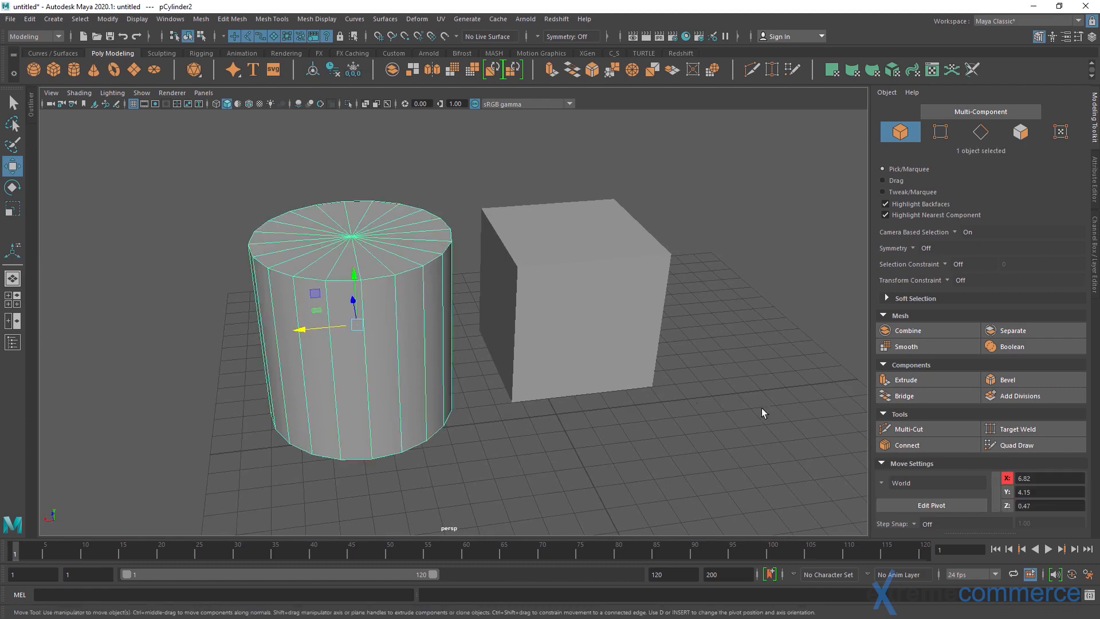
left_click(1032, 447)
middle_click_drag(521, 352, 555, 374, "alt")
left_click_drag(555, 373, 505, 376, "alt")
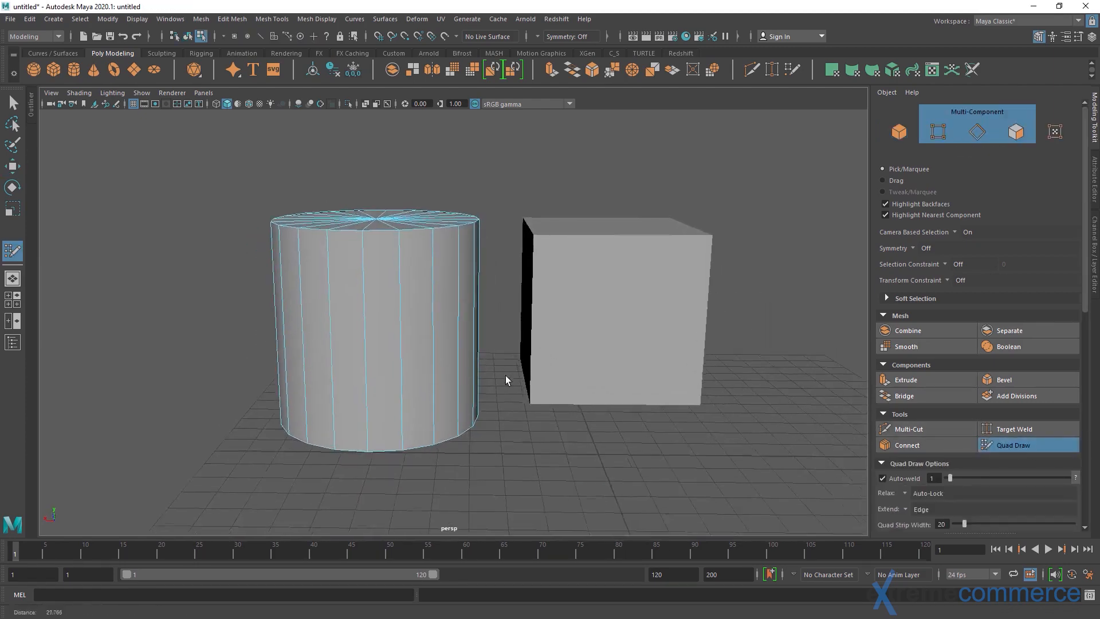
right_click_drag(493, 375, 508, 374, "alt")
middle_click_drag(507, 375, 541, 363, "alt")
left_click_drag(541, 363, 559, 392, "alt")
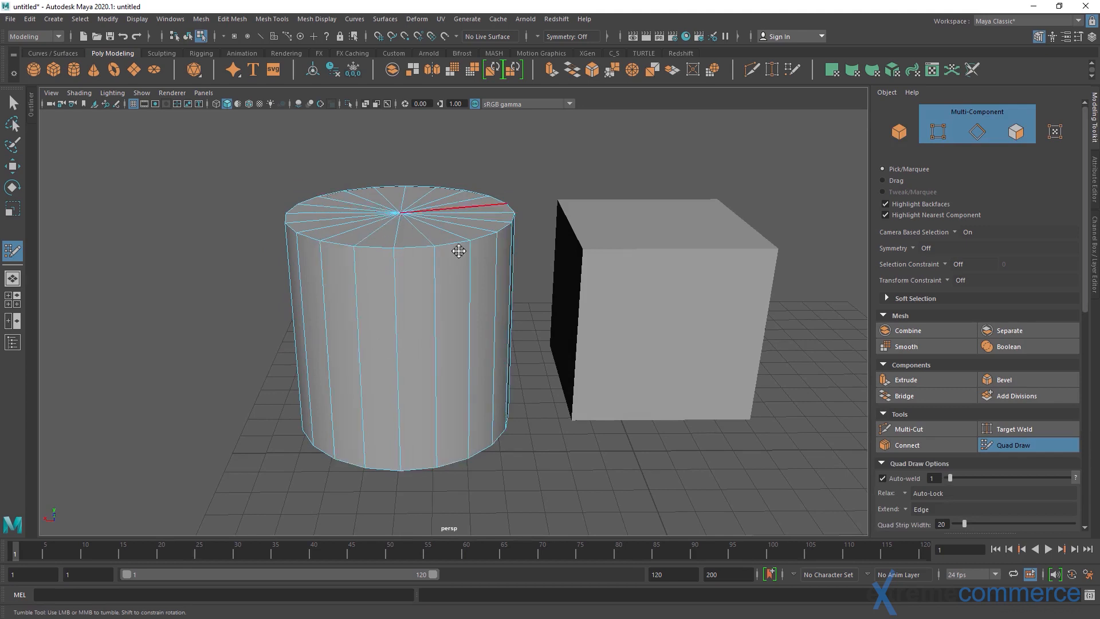
Try tweaking a front side face and a top rim vertex of the cylinder with Quad Draw, undoing each change
left_click(376, 342, "ctrl+shift")
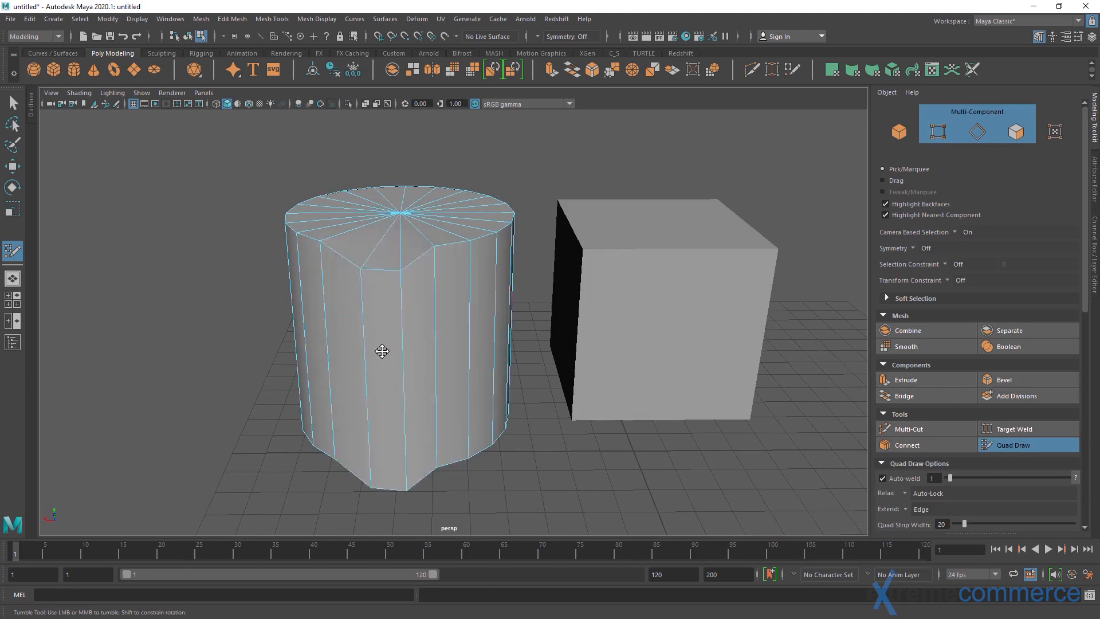
key("ctrl+z")
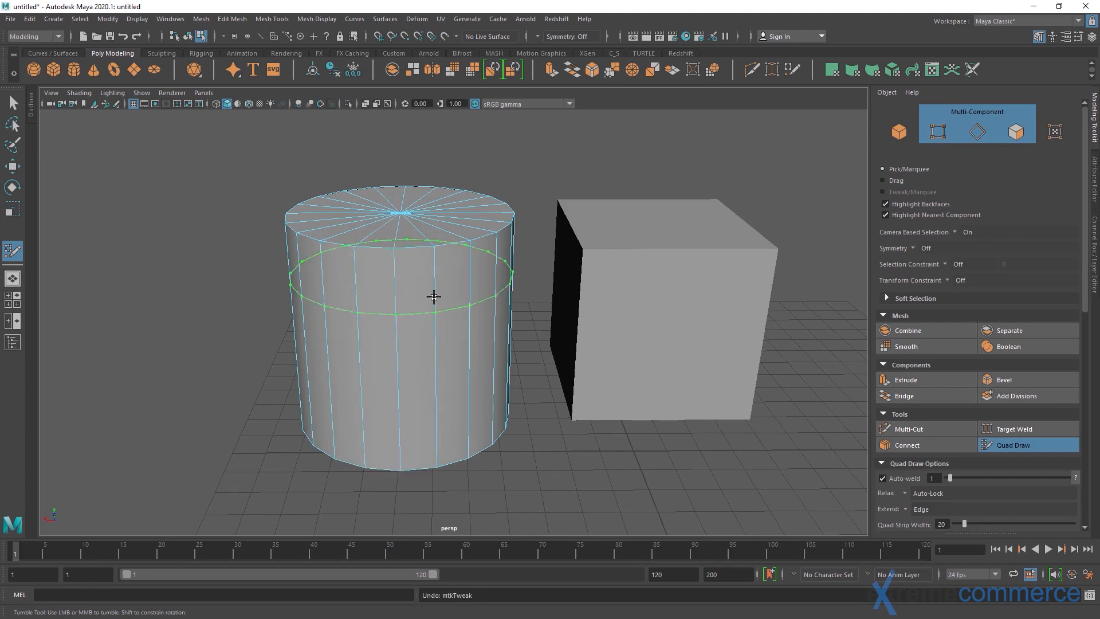
mouse_move(396, 248)
left_mouse_down()
mouse_move(413, 245)
mouse_move(383, 263)
mouse_move(398, 262)
left_mouse_up()
key("ctrl+z")
Examine the Quad Draw options and the cylinder's side faces and edges with the tool active
middle_click_drag(460, 320, 436, 325, "alt")
scroll(443, 328, "up", 1)
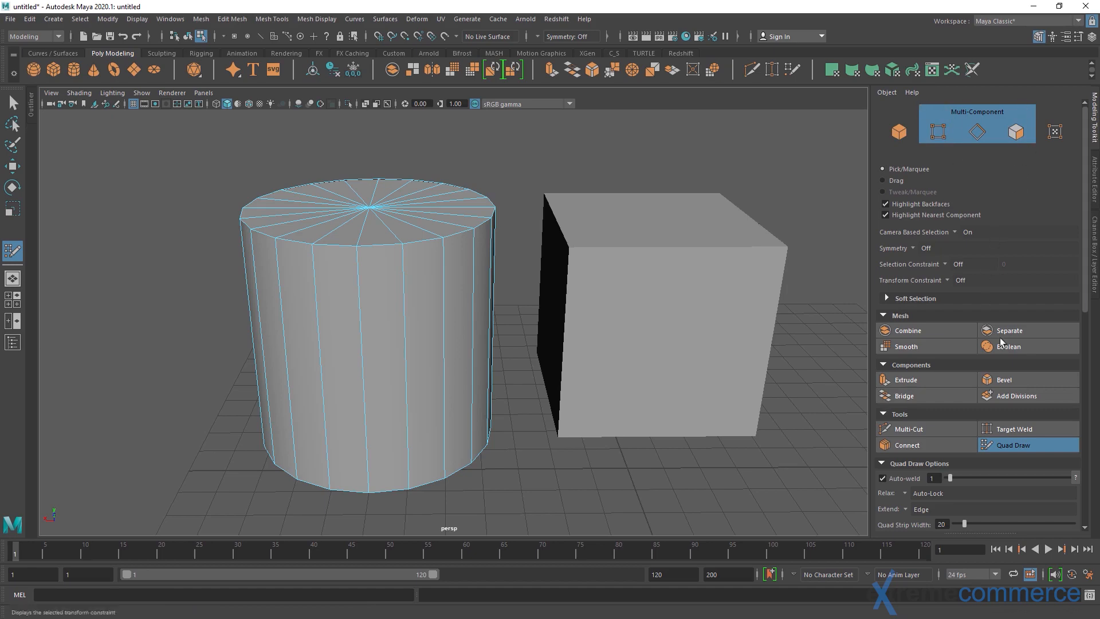
scroll(1001, 342, "down", 3)
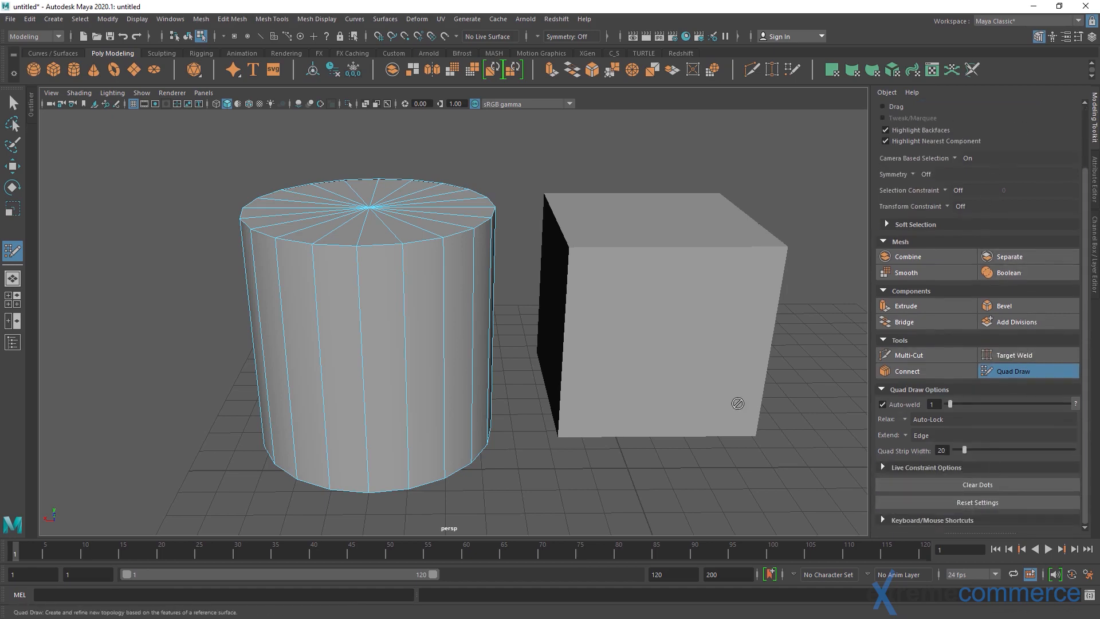
left_click_drag(567, 324, 571, 329, "alt")
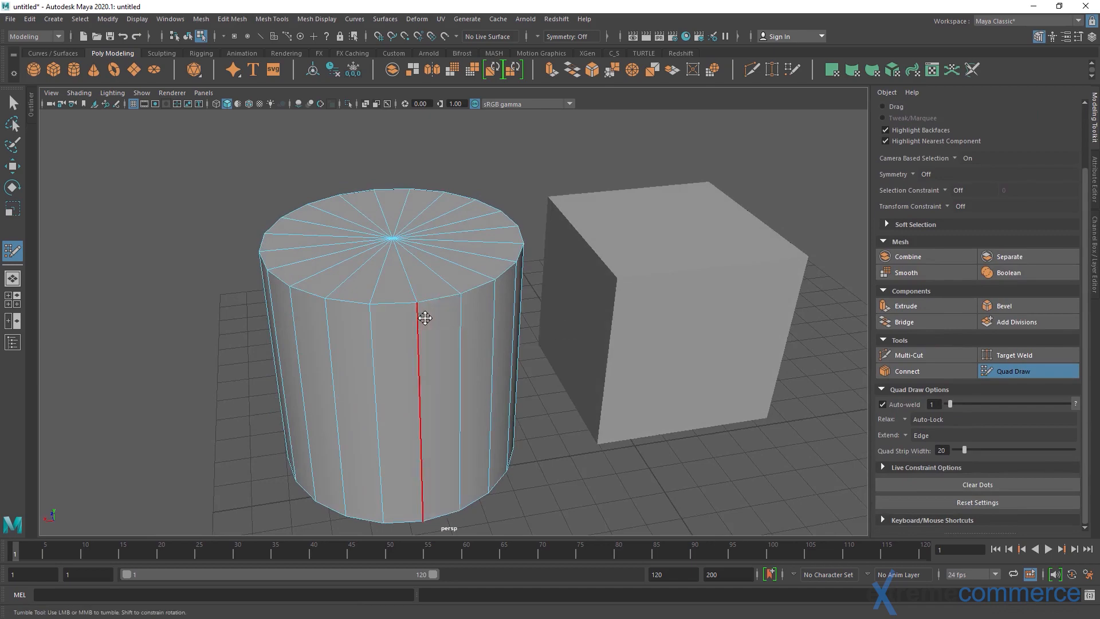
left_click_drag(425, 317, 445, 290, "alt")
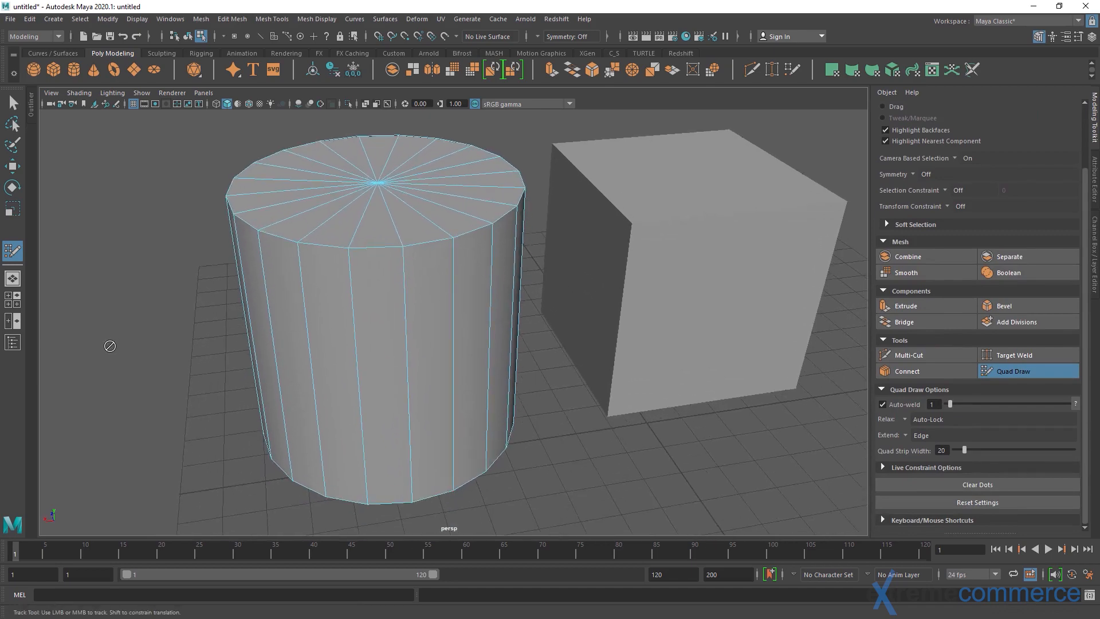
left_click_drag(387, 362, 353, 338, "alt")
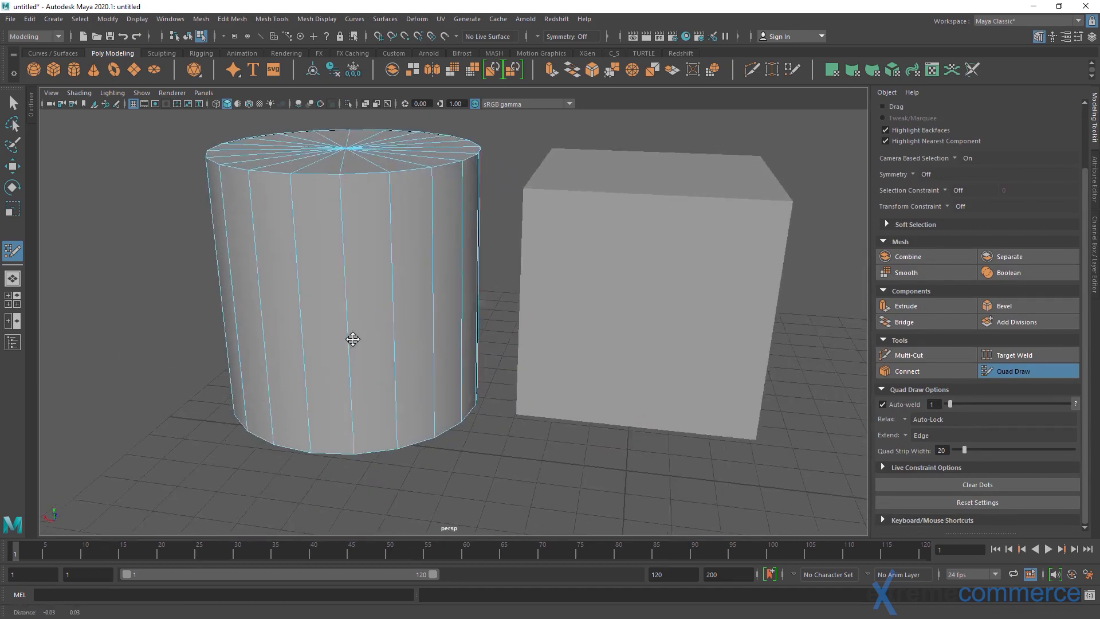
middle_click_drag(327, 330, 339, 358, "alt")
scroll(339, 358, "up", 1)
right_click_drag(339, 356, 380, 363, "alt")
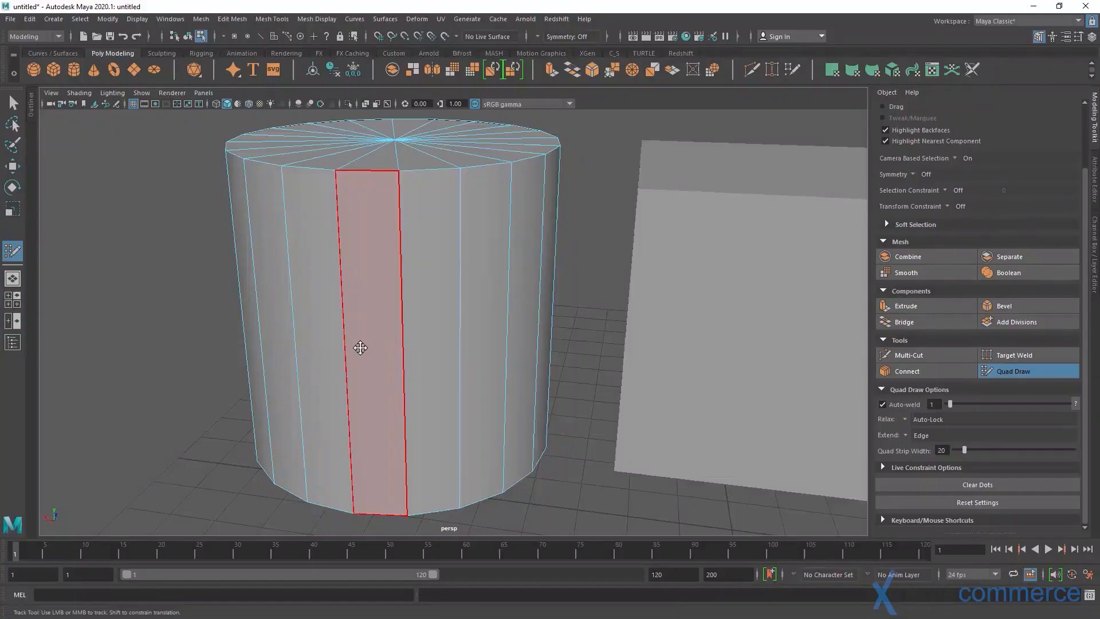
Insert horizontal edge loops around the upper and middle parts of the cylinder's side with Quad Draw
left_click_drag(374, 365, 376, 370, "alt")
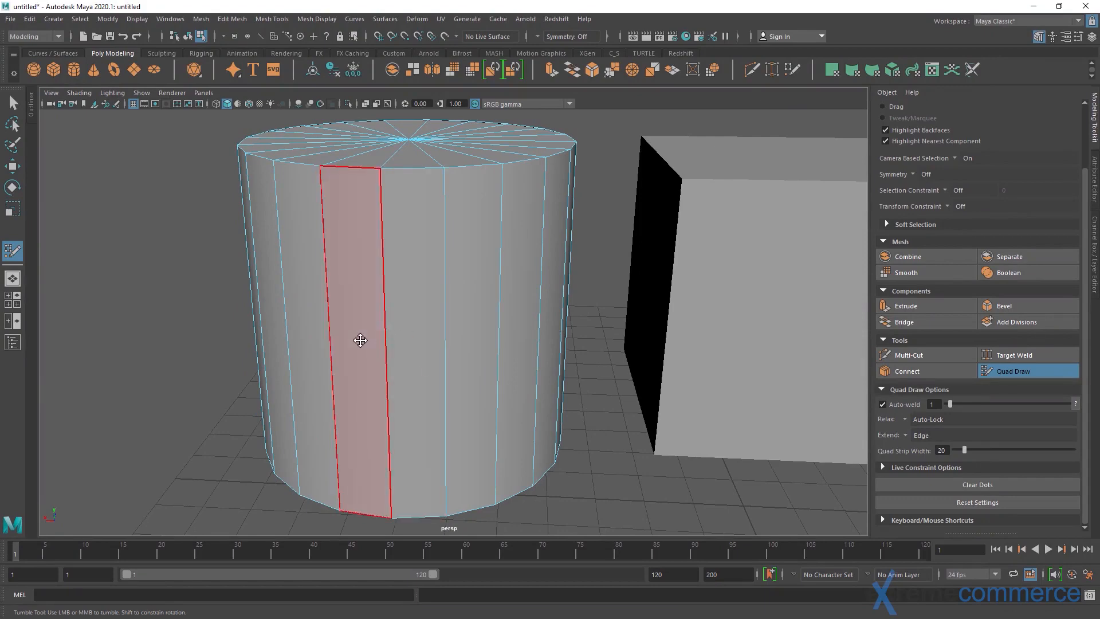
left_click_drag(338, 332, 476, 346, "alt")
right_click_drag(476, 346, 457, 333, "alt")
middle_click_drag(457, 333, 397, 315, "alt")
left_click_drag(397, 315, 382, 331, "alt")
middle_click_drag(378, 307, 384, 327, "alt")
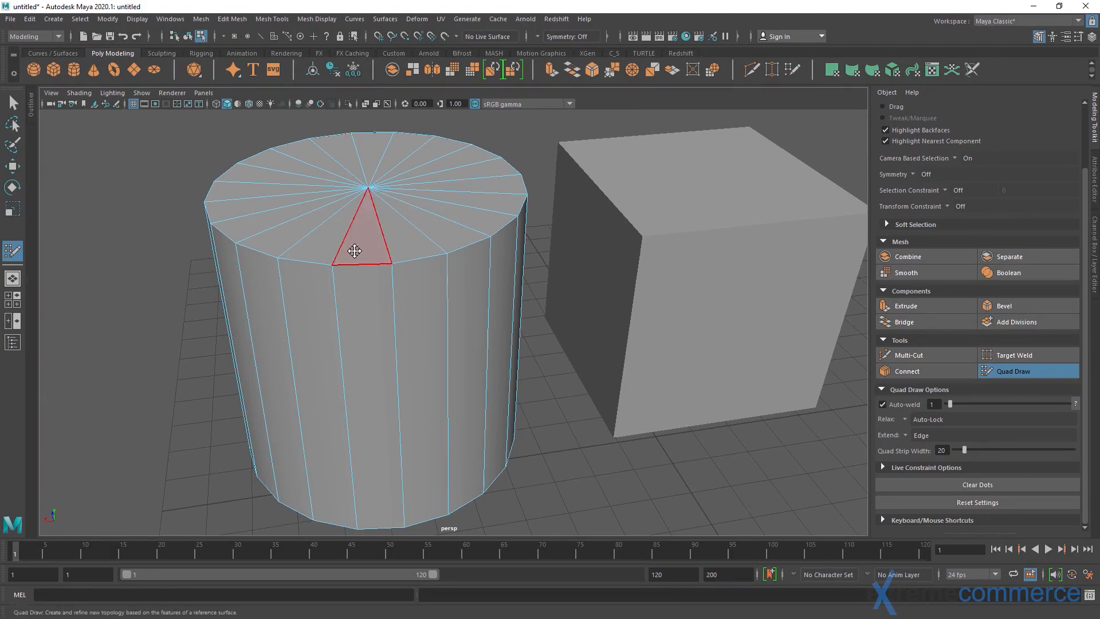
left_click_drag(364, 297, 195, 300, "alt")
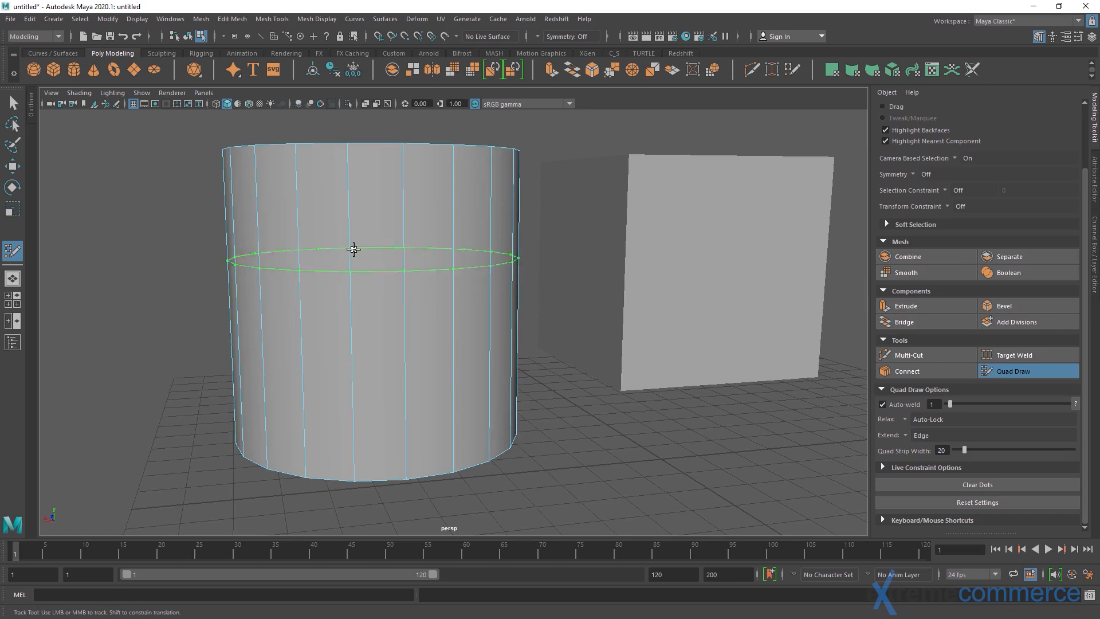
left_click(346, 191, "ctrl")
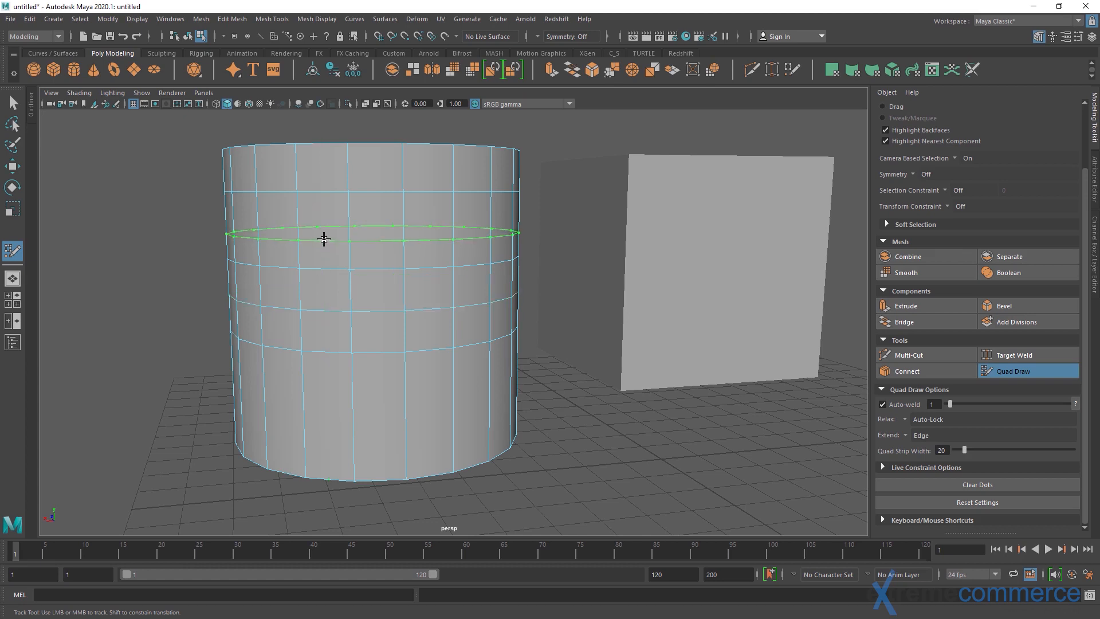
Insert two vertical edge loops on the cylinder's front and two more horizontal loops near its upper part
left_click(321, 190, "ctrl")
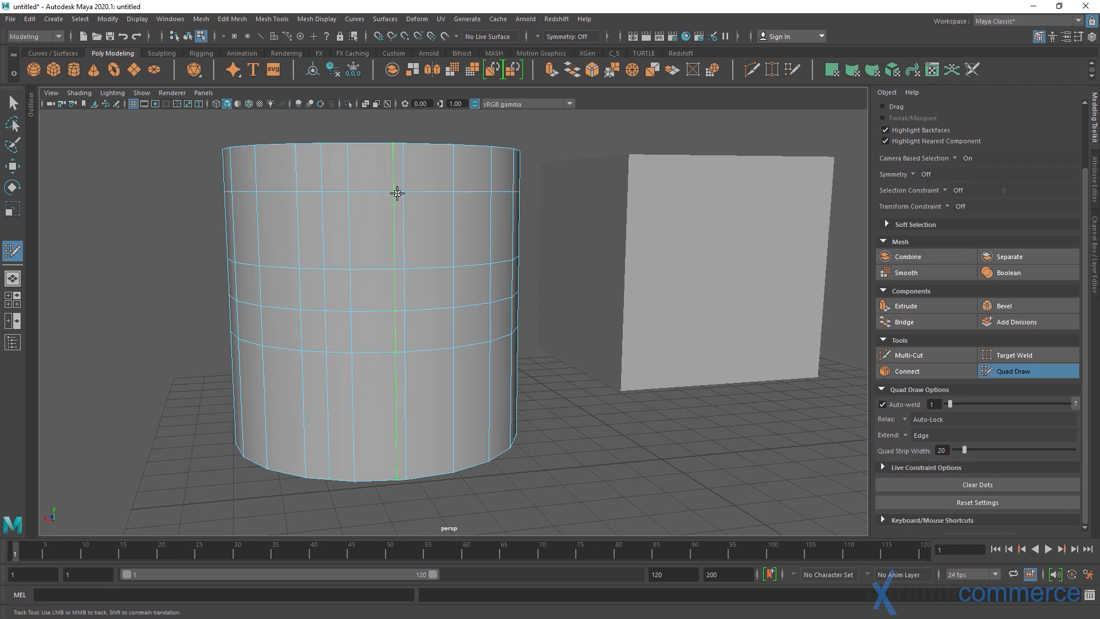
left_click(379, 194, "ctrl")
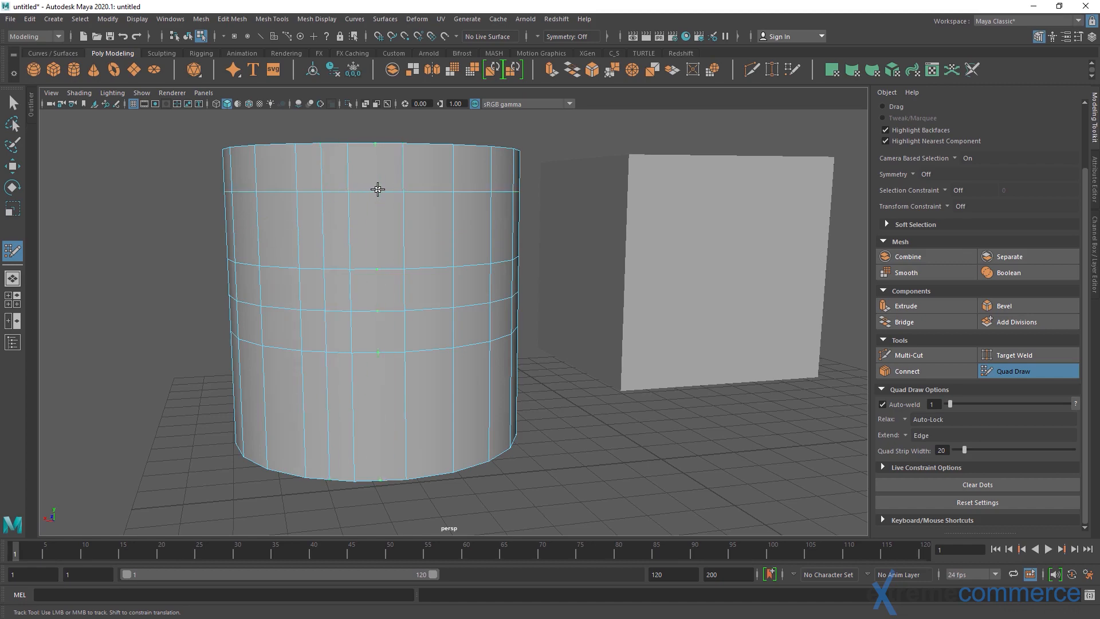
left_click(403, 218, "ctrl")
left_click(403, 239, "ctrl")
Delete the two inserted vertical edge loops from the cylinder's front with Quad Draw
left_click_drag(269, 255, 389, 270, "alt")
mouse_move(389, 270)
middle_mouse_down("alt")
mouse_move(391, 287)
mouse_move(314, 257)
middle_mouse_up("alt")
right_click_drag(314, 258, 366, 282, "alt")
left_click_drag(366, 282, 363, 285, "alt")
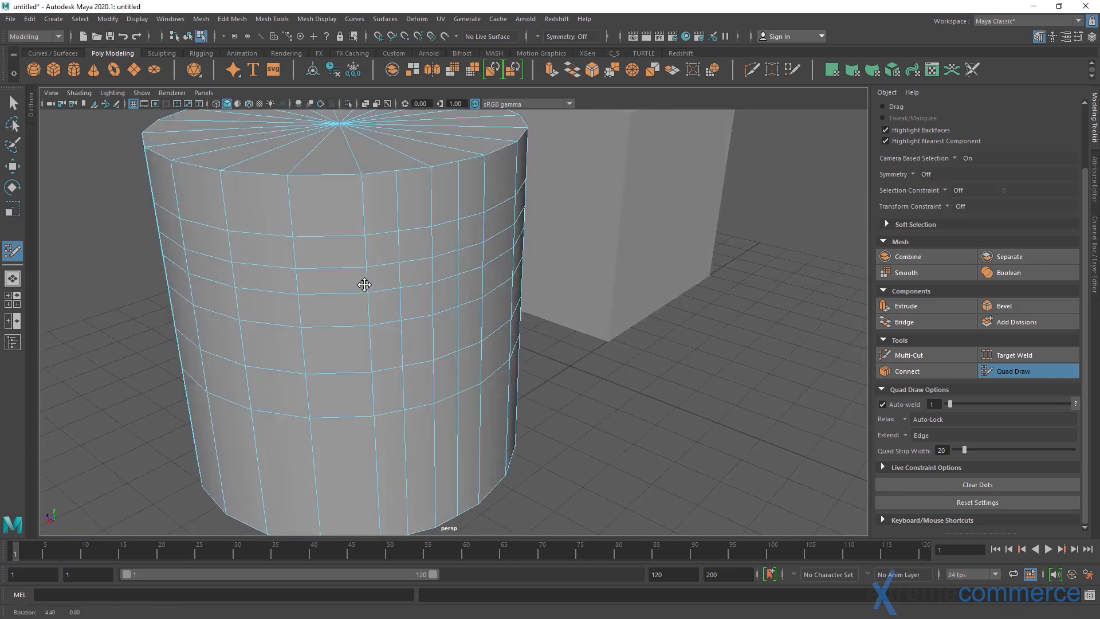
right_click_drag(364, 285, 327, 291, "alt")
middle_click_drag(327, 292, 332, 302, "alt")
left_click_drag(332, 302, 320, 303, "alt")
middle_click_drag(348, 294, 373, 300, "alt")
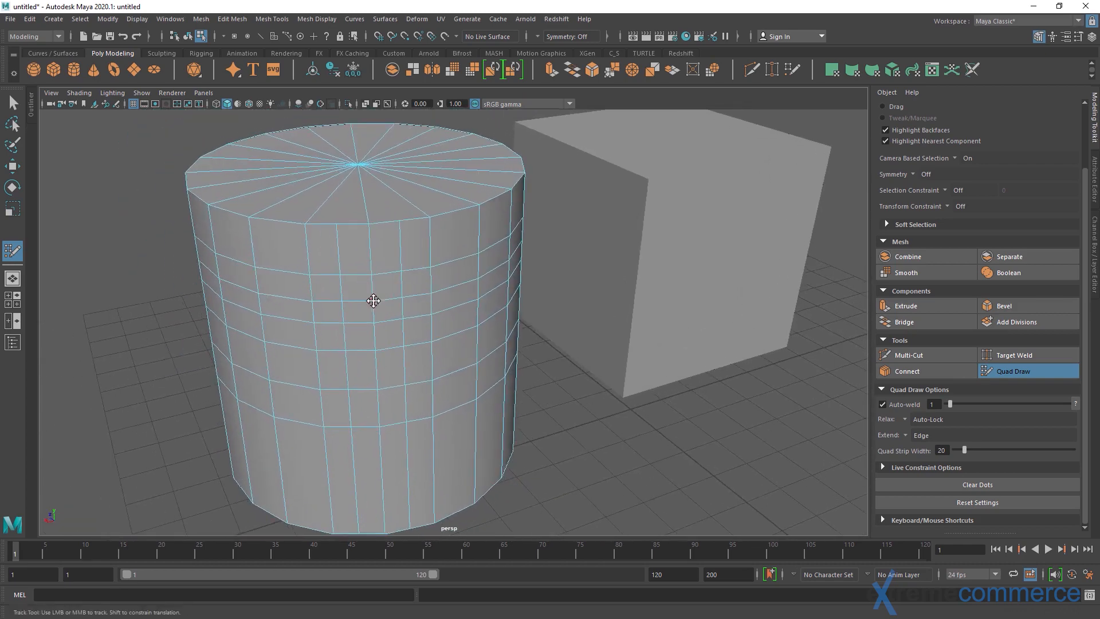
middle_click_drag(299, 282, 304, 282, "alt")
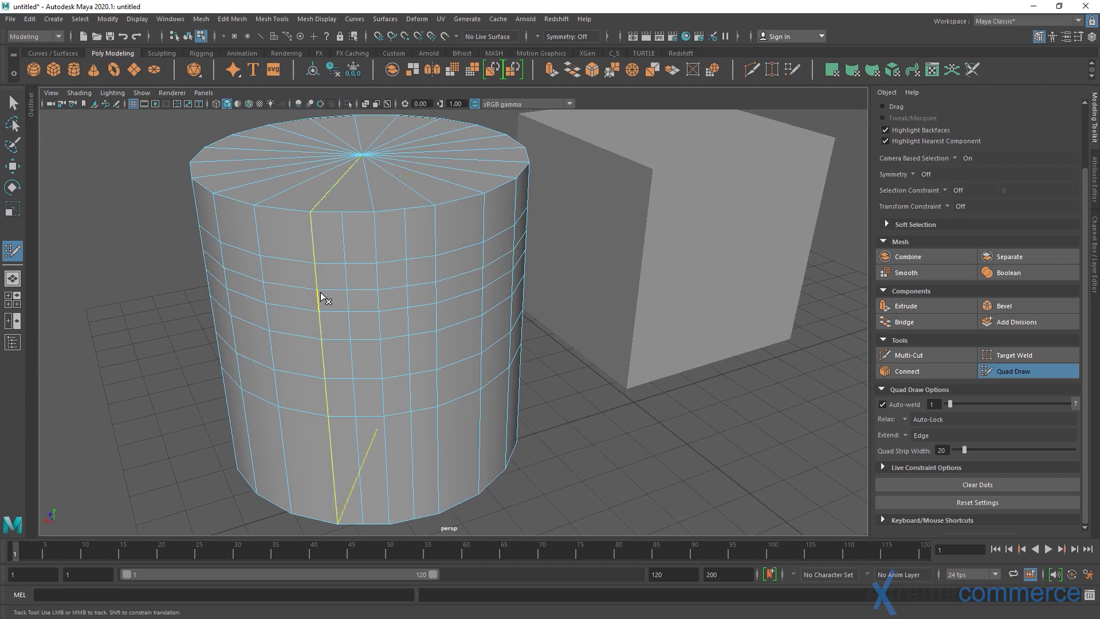
left_click(347, 276, "ctrl+shift")
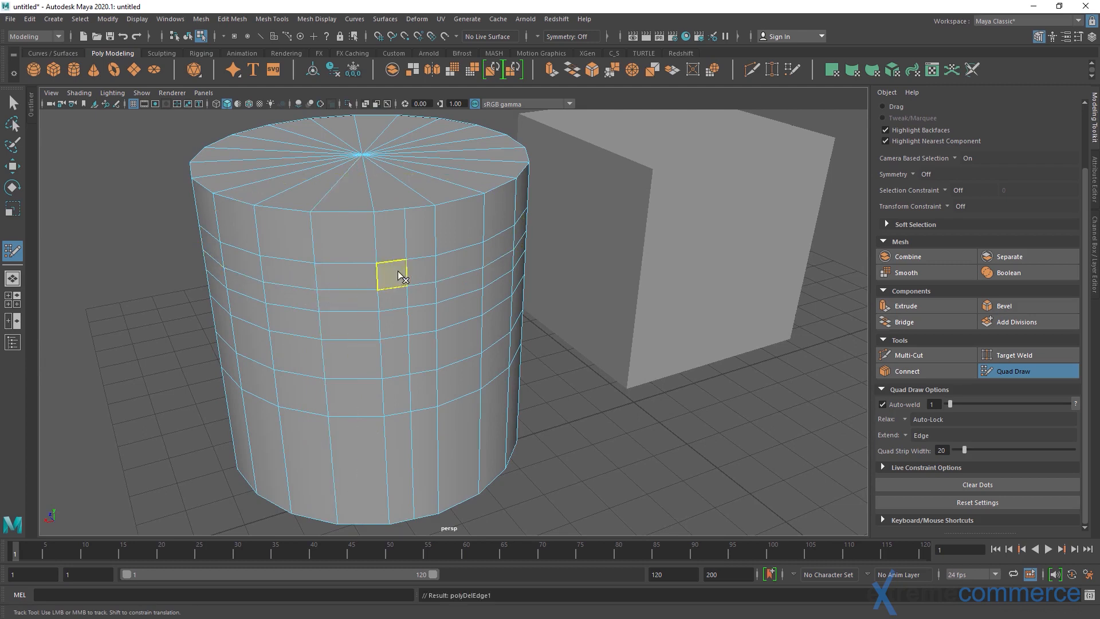
left_click(407, 273, "ctrl+shift")
Delete all the inserted horizontal edge loops from the cylinder's side
left_click(394, 285, "ctrl+shift")
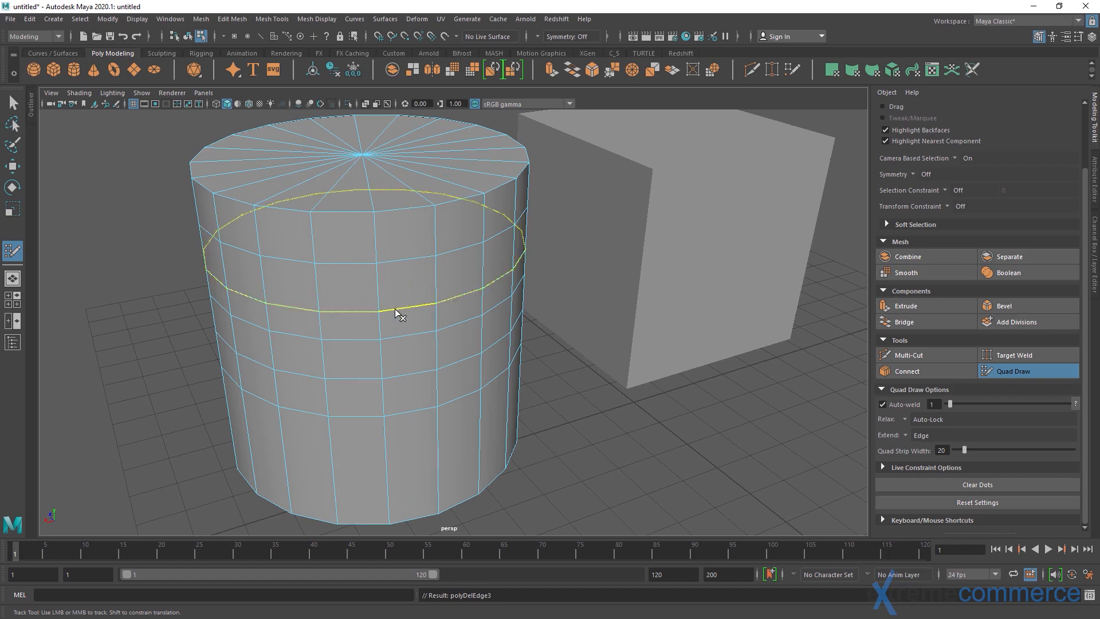
left_click(399, 339, "ctrl+shift")
left_click(401, 311, "ctrl+shift")
left_click(400, 262, "ctrl+shift")
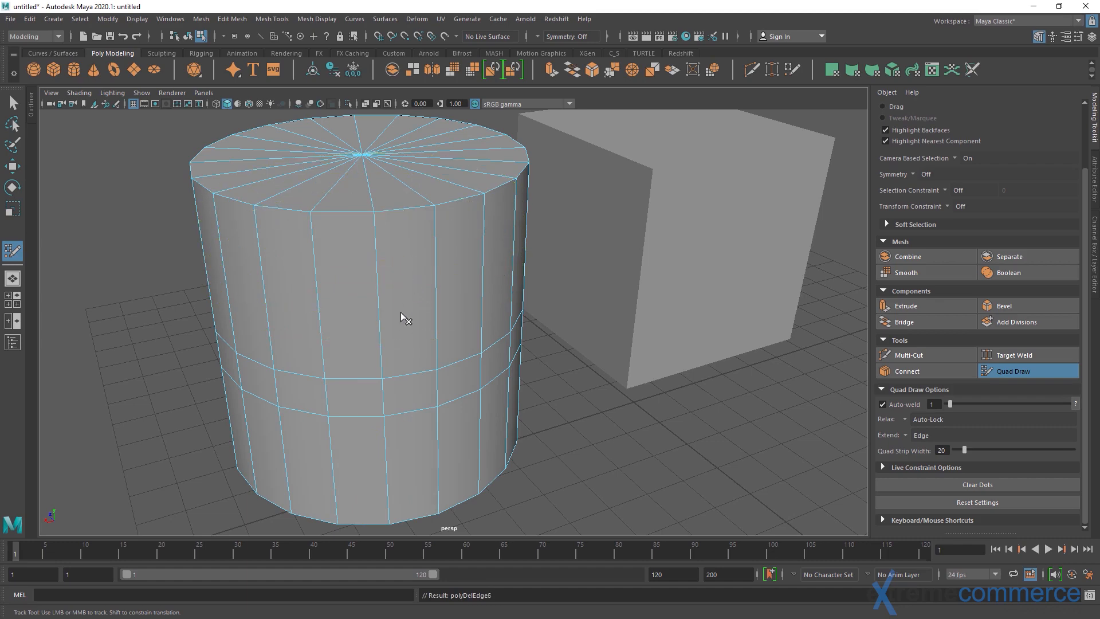
left_click(406, 378, "ctrl+shift")
left_click(408, 413, "ctrl+shift")
Insert four horizontal edge loops around the cylinder, from mid-height up to just below the top rim
right_click_drag(410, 376, 417, 318, "alt")
mouse_move(417, 317)
left_mouse_down("alt")
mouse_move(351, 336)
mouse_move(366, 361)
mouse_move(442, 314)
mouse_move(516, 309)
mouse_move(572, 326)
mouse_move(457, 346)
mouse_move(415, 321)
left_mouse_up("alt")
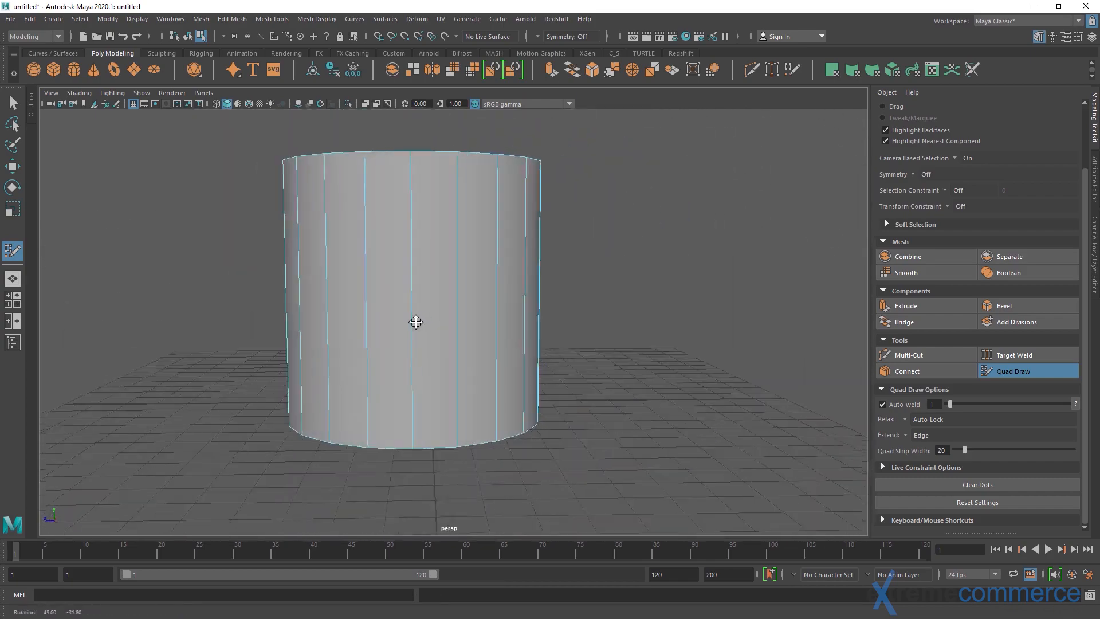
middle_click_drag(415, 321, 388, 333, "alt")
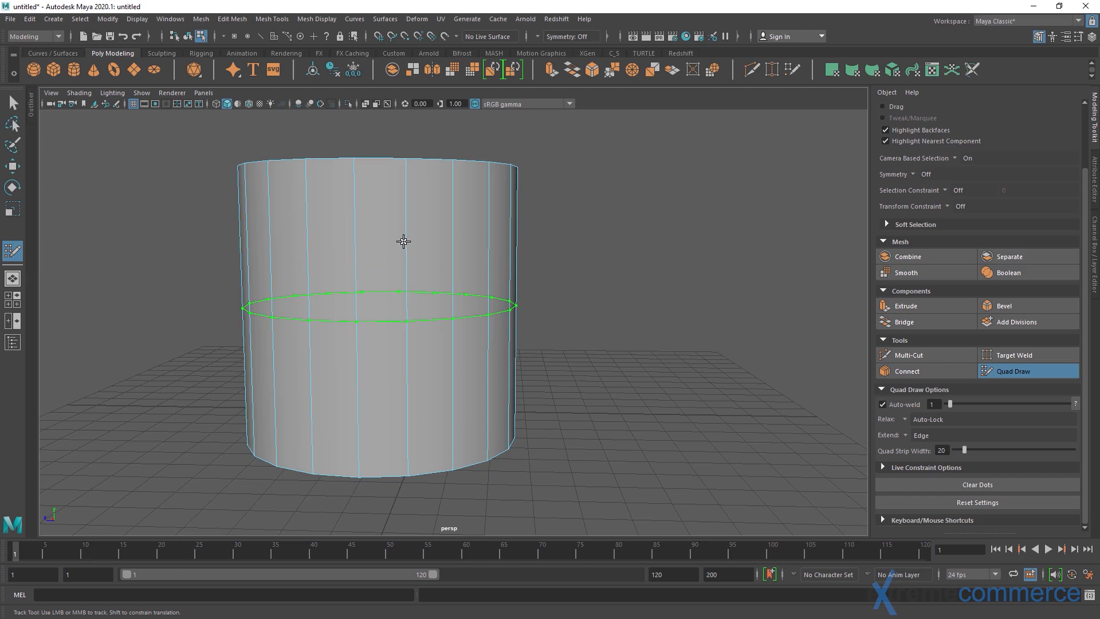
left_click(381, 319, "ctrl")
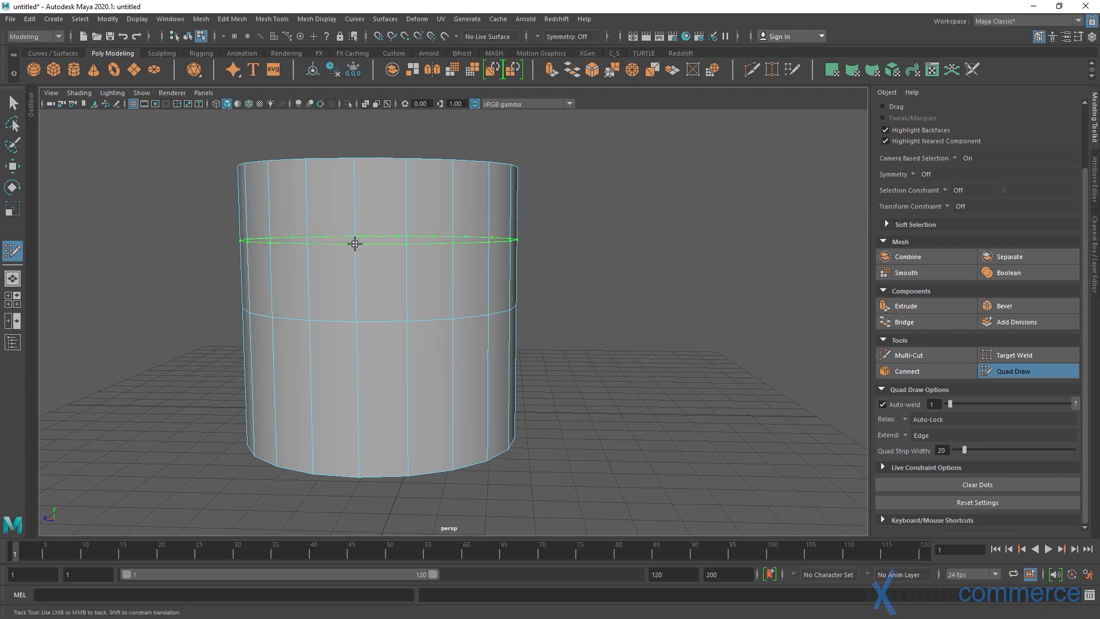
left_click(356, 238, "ctrl")
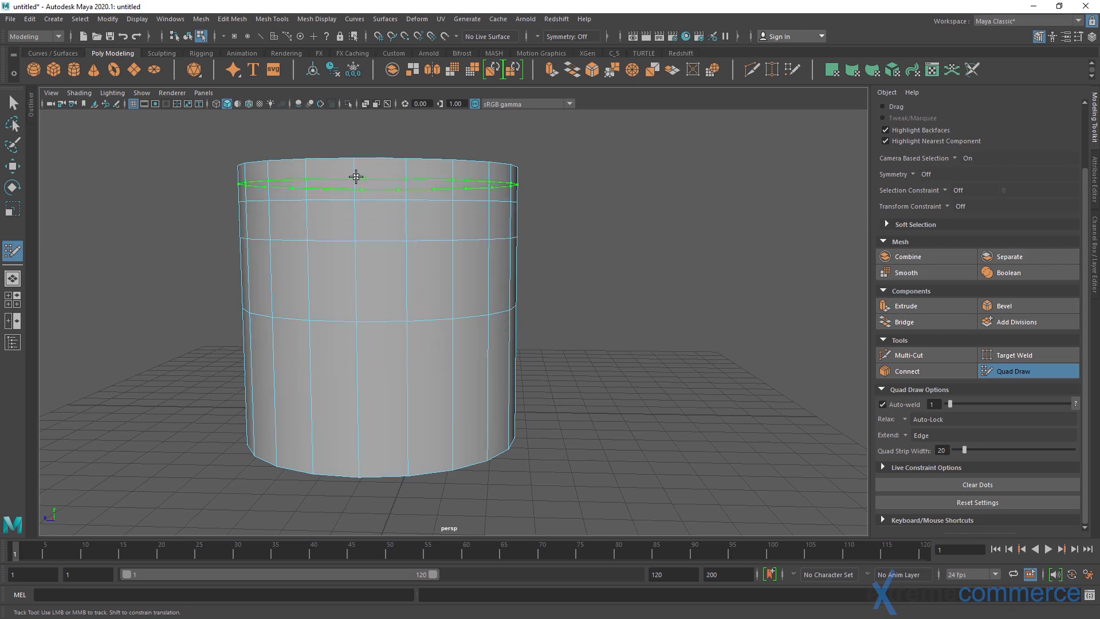
left_click(356, 177, "ctrl")
Delete the two horizontal edge loops lying between the mid-height loop and the one nearest the cylinder's rim
middle_click_drag(395, 299, 358, 354, "alt")
right_click_drag(332, 314, 343, 315, "alt")
left_click_drag(344, 315, 366, 339, "alt")
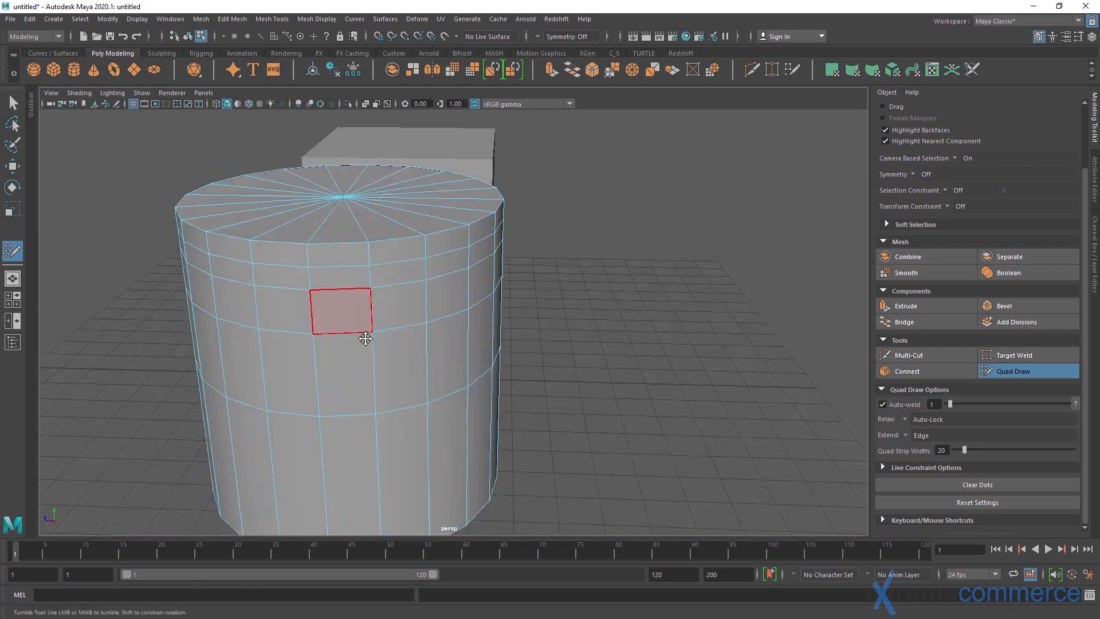
middle_click_drag(365, 339, 377, 323, "alt")
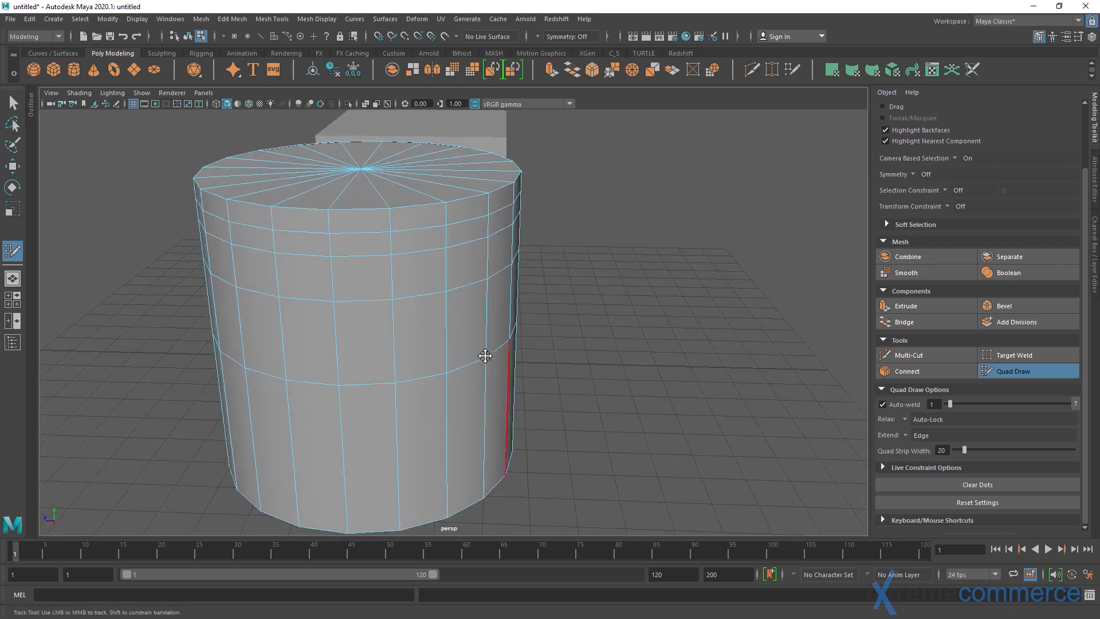
middle_click_drag(462, 346, 510, 339, "alt")
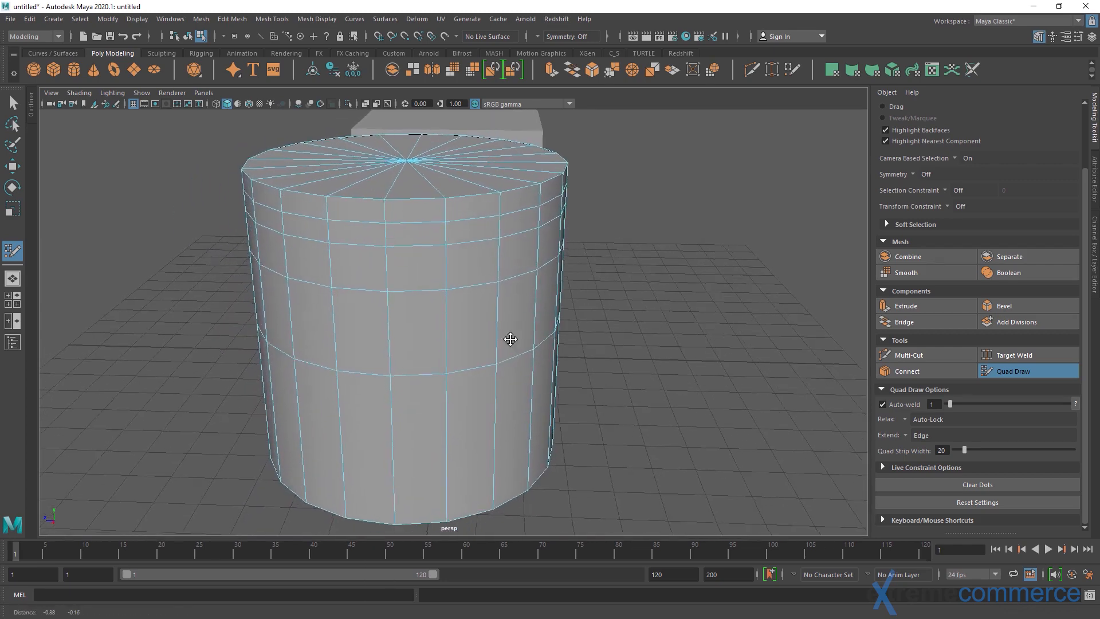
left_click(418, 290, "ctrl+shift")
left_click(415, 246, "ctrl+shift")
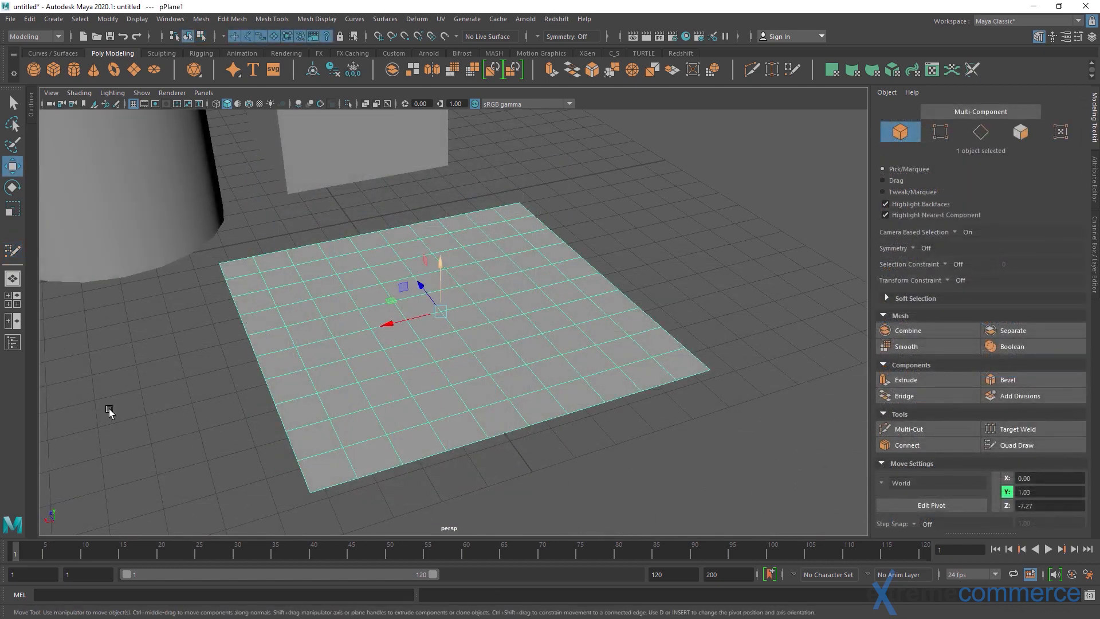
Activate Quad Draw on the selected polygon plane
left_click_drag(140, 402, 257, 398, "alt")
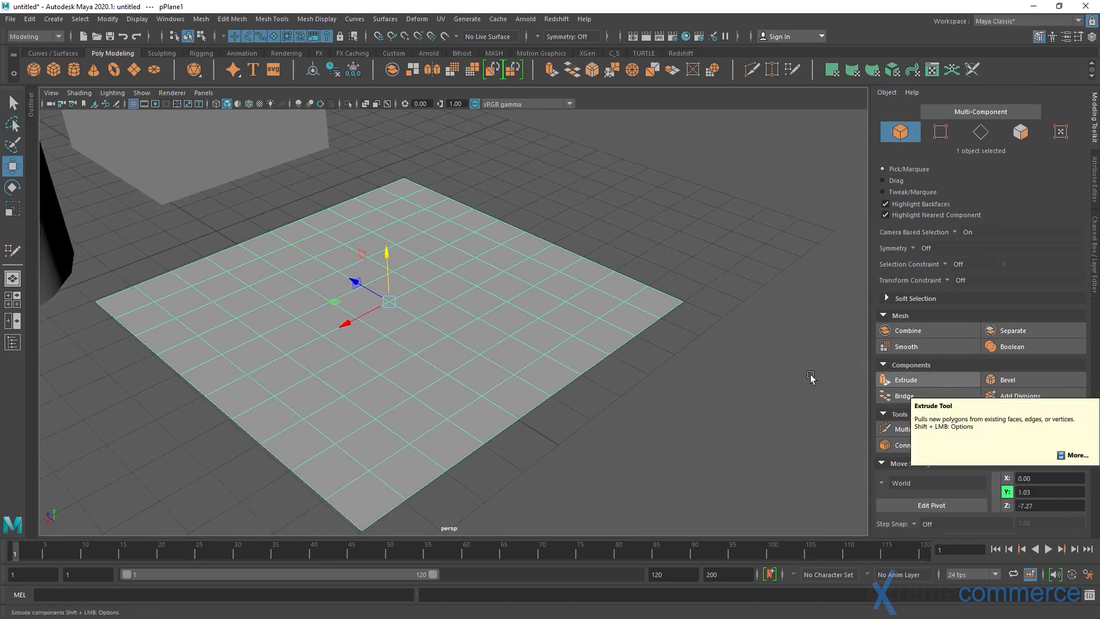
middle_click_drag(559, 361, 582, 357, "alt")
left_click(1035, 445)
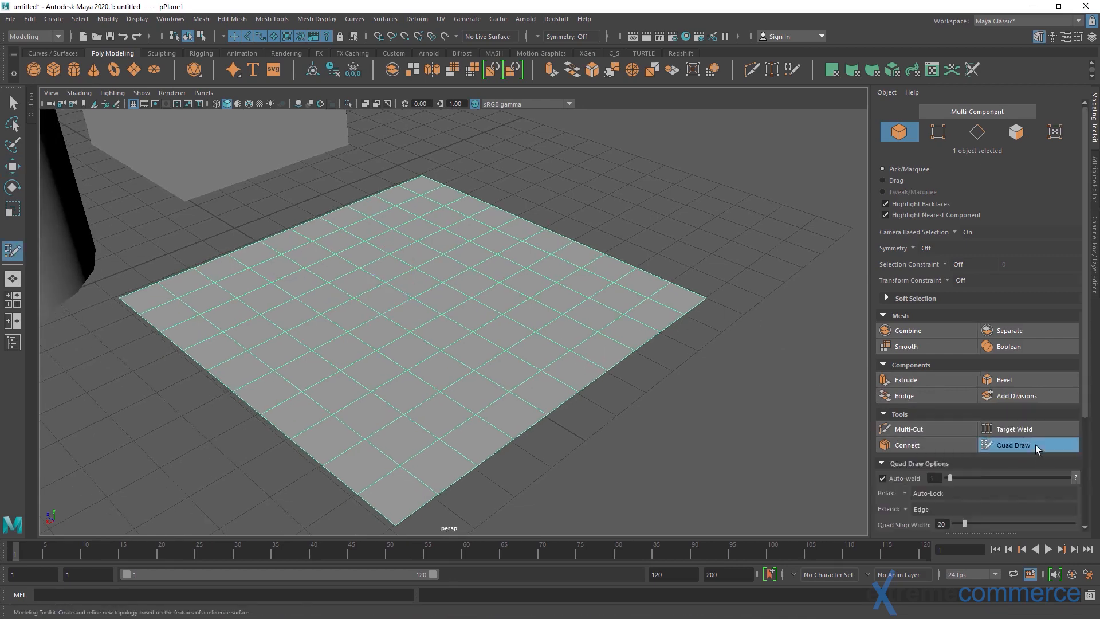
scroll(675, 371, "down", 3)
middle_click_drag(596, 356, 605, 359, "alt")
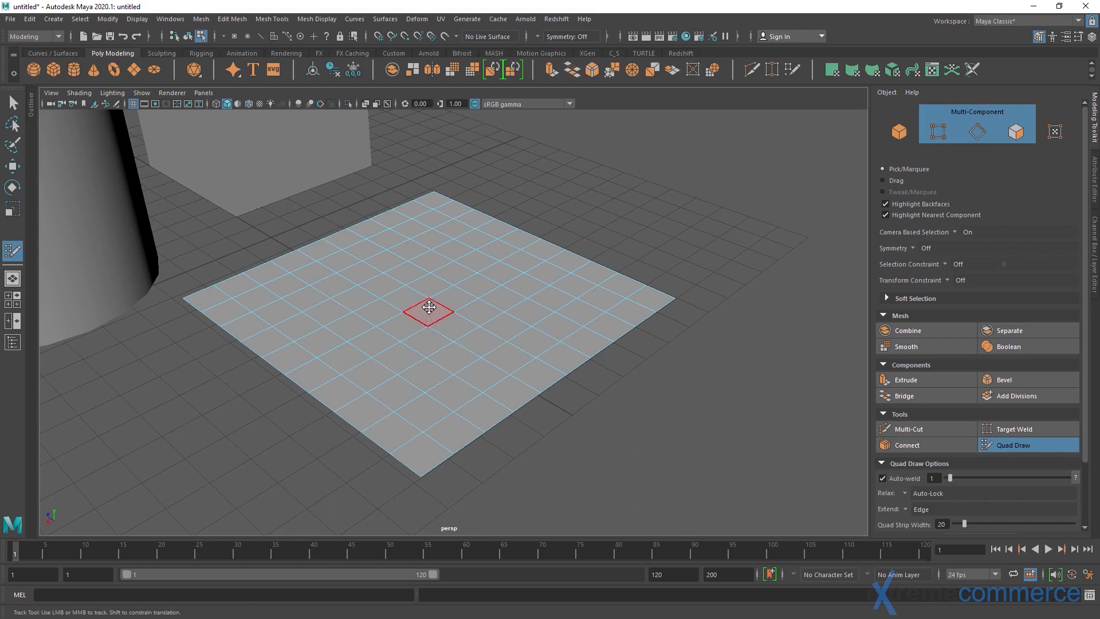
middle_click_drag(431, 304, 412, 294, "alt")
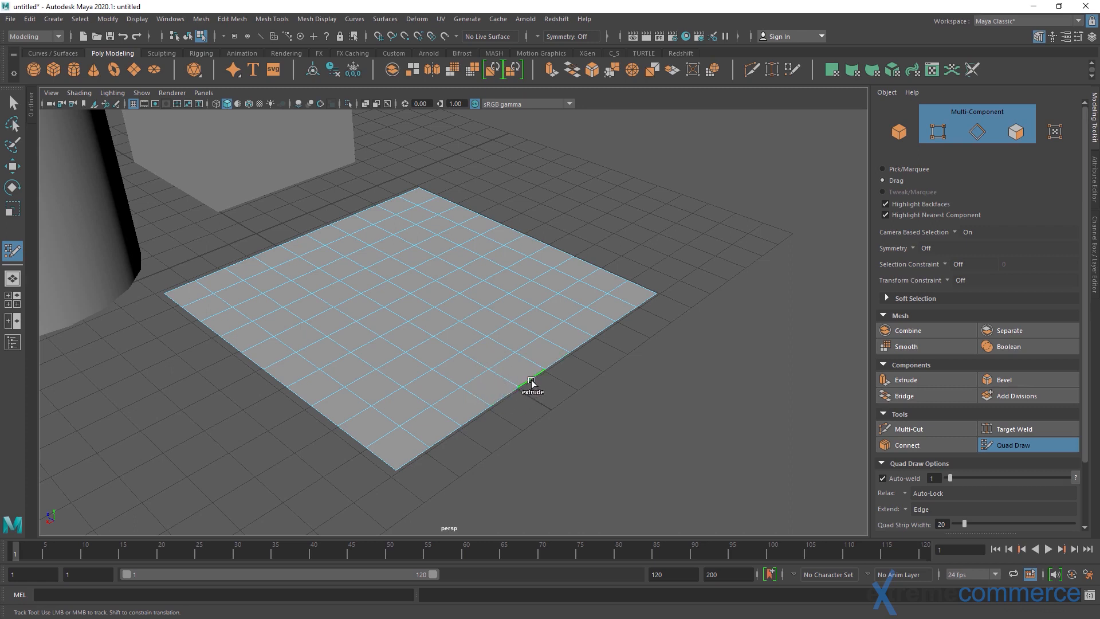
Extrude single edges at one corner and along the adjoining border of the plane upward into tall strips with Quad Draw
left_click_drag(531, 381, 524, 175)
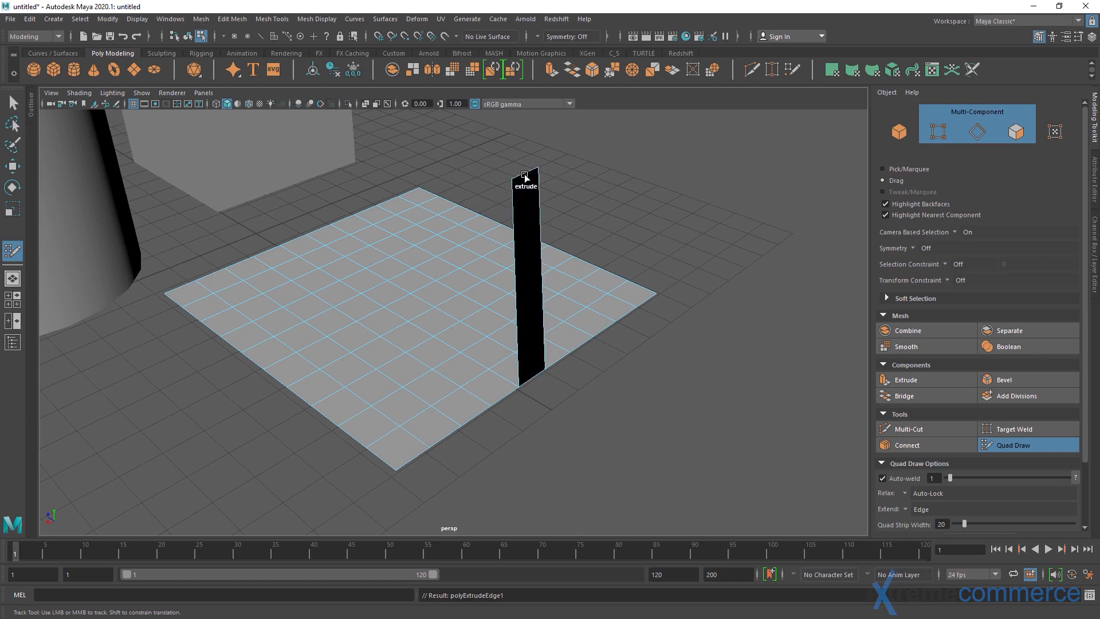
left_click_drag(486, 273, 623, 174, "alt")
left_click_drag(620, 404, 641, 150, "ctrl")
left_click_drag(693, 223, 547, 221, "alt")
left_click_drag(557, 329, 463, 382, "alt")
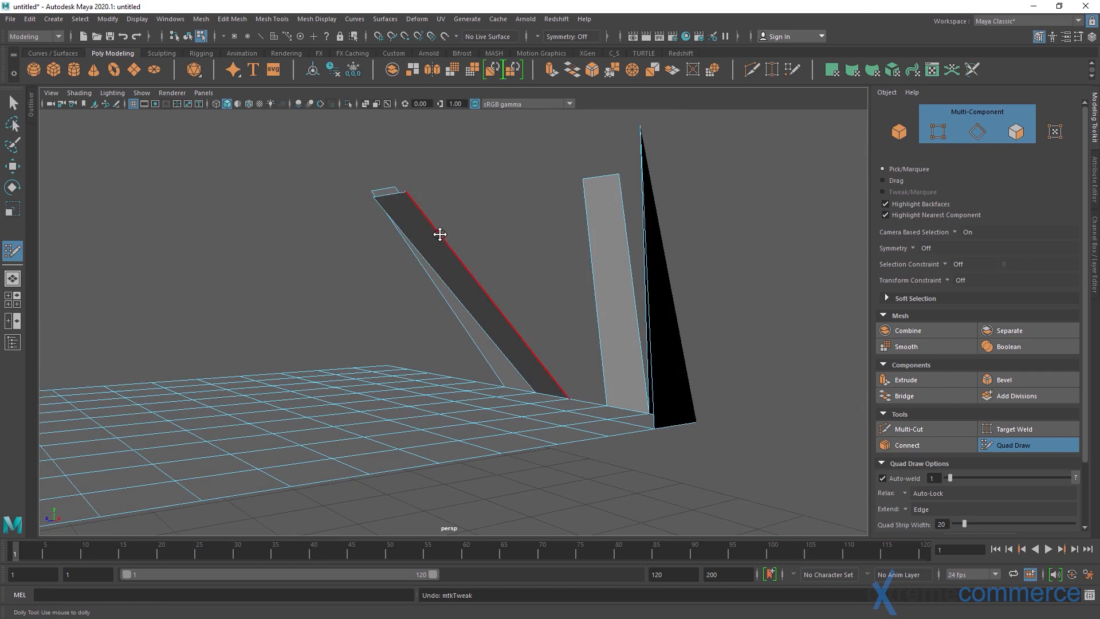
Try moving an extruded strip's side edge, undo it, and pull one top corner of that strip out of line
mouse_move(440, 233)
left_mouse_down()
mouse_move(540, 216)
mouse_move(469, 253)
mouse_move(527, 196)
mouse_move(493, 221)
left_mouse_up()
key("ctrl+z")
left_click_drag(381, 195, 485, 168)
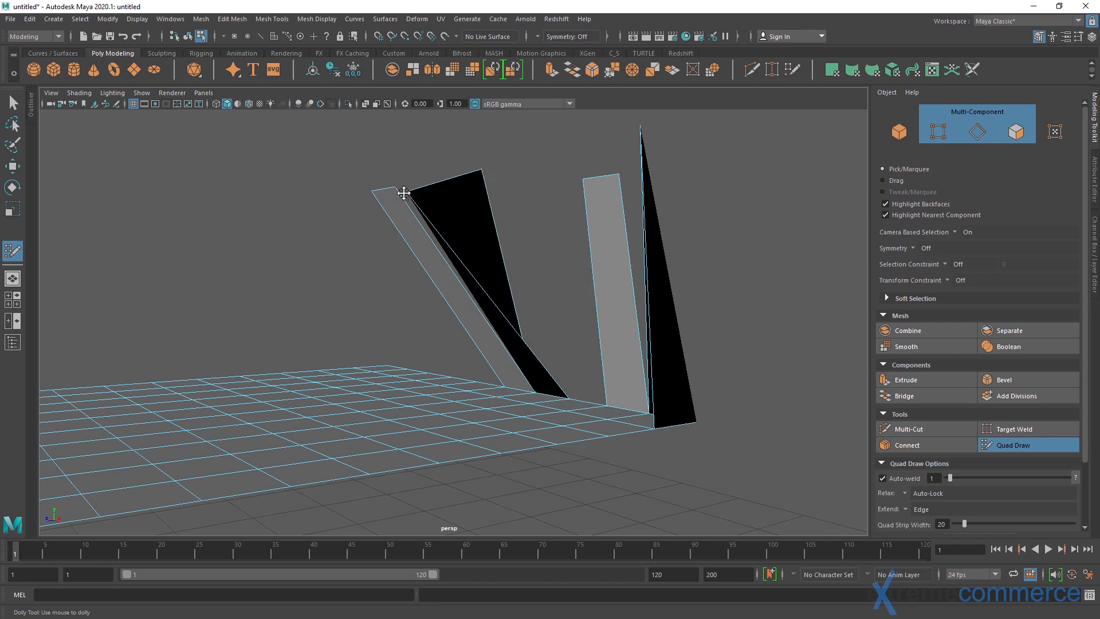
Move the twisted strip's displaced top corner vertex back in line with the strip's other corners
scroll(425, 217, "up", 4)
left_click_drag(420, 218, 471, 304, "alt")
right_click_drag(471, 304, 422, 273, "alt")
left_click_drag(422, 273, 486, 304, "alt")
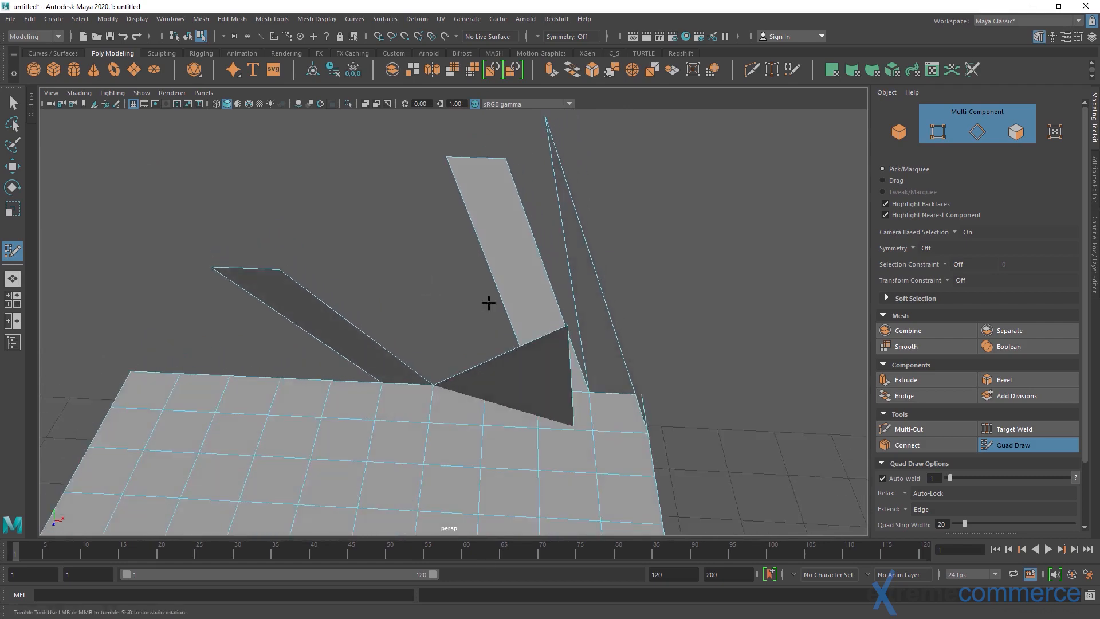
right_click_drag(487, 304, 518, 318, "alt")
middle_click_drag(518, 318, 509, 306, "alt")
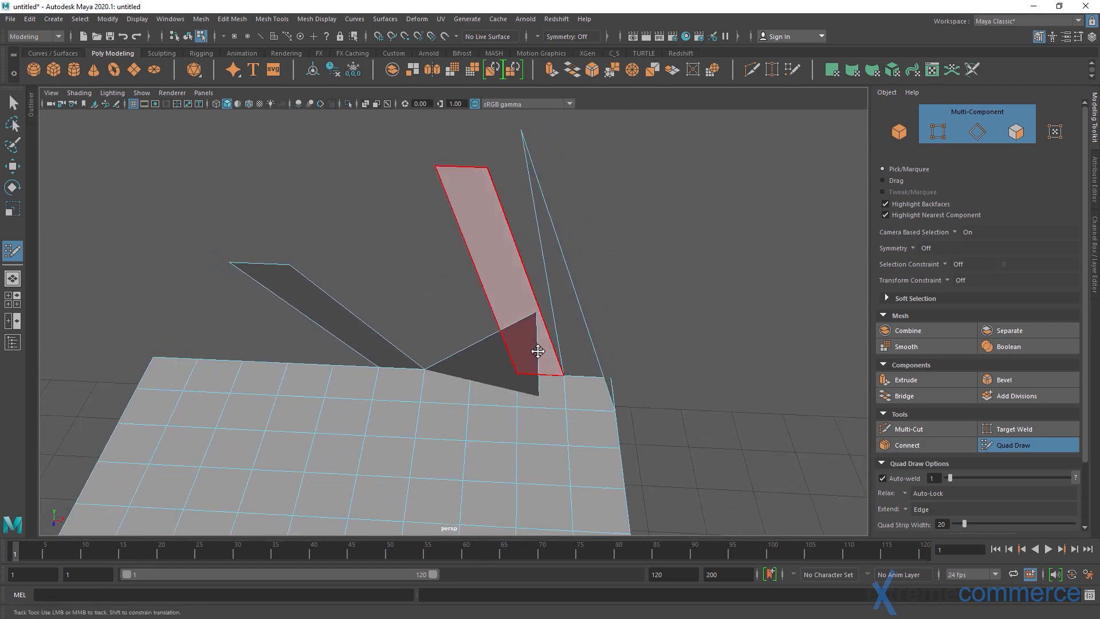
mouse_move(504, 342)
left_mouse_down("alt")
mouse_move(449, 346)
mouse_move(458, 347)
mouse_move(464, 304)
mouse_move(368, 193)
left_mouse_up("alt")
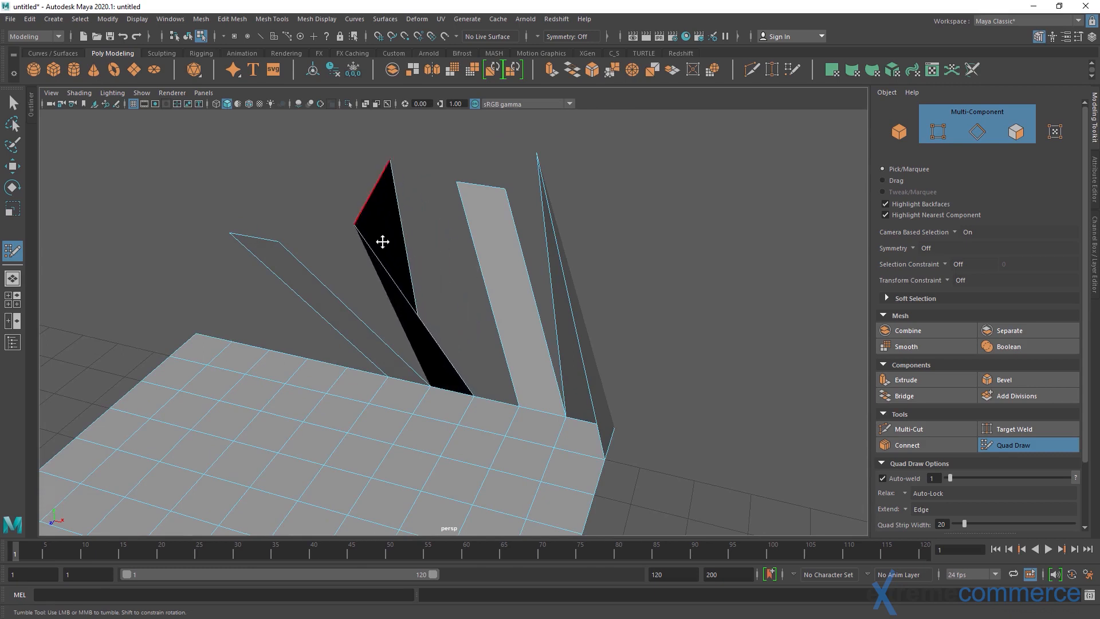
left_click_drag(381, 241, 396, 205, "alt")
left_click_drag(395, 167, 386, 197)
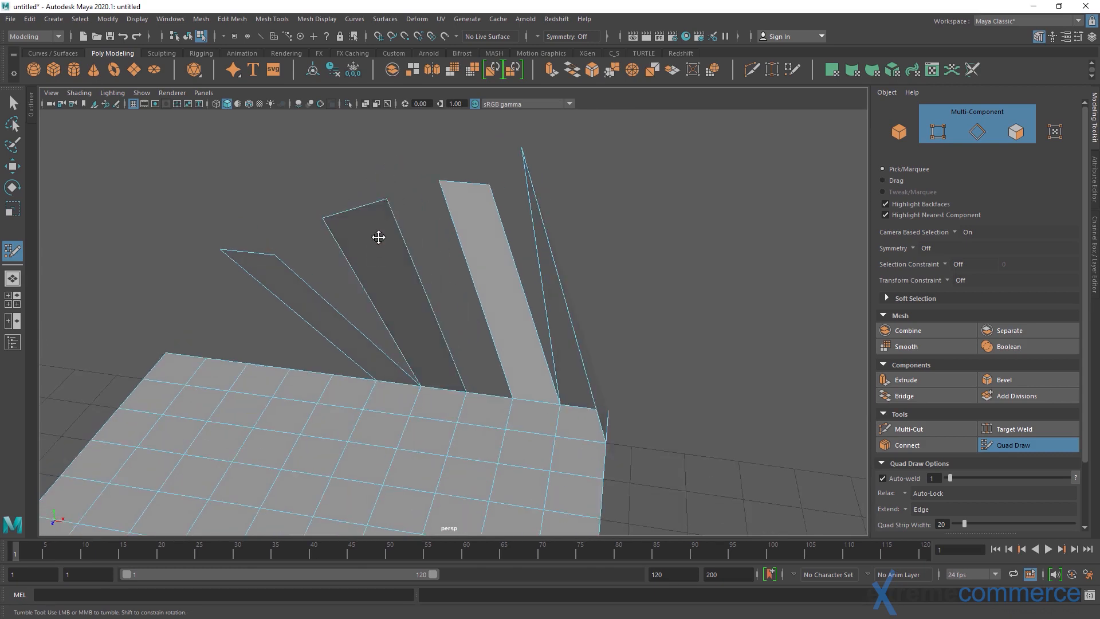
Insert several closely spaced edge loops in both directions near the middle of the plane with Quad Draw
mouse_move(393, 252)
left_mouse_down("alt")
mouse_move(427, 290)
mouse_move(324, 287)
mouse_move(342, 304)
mouse_move(400, 314)
mouse_move(388, 317)
mouse_move(405, 331)
left_mouse_up("alt")
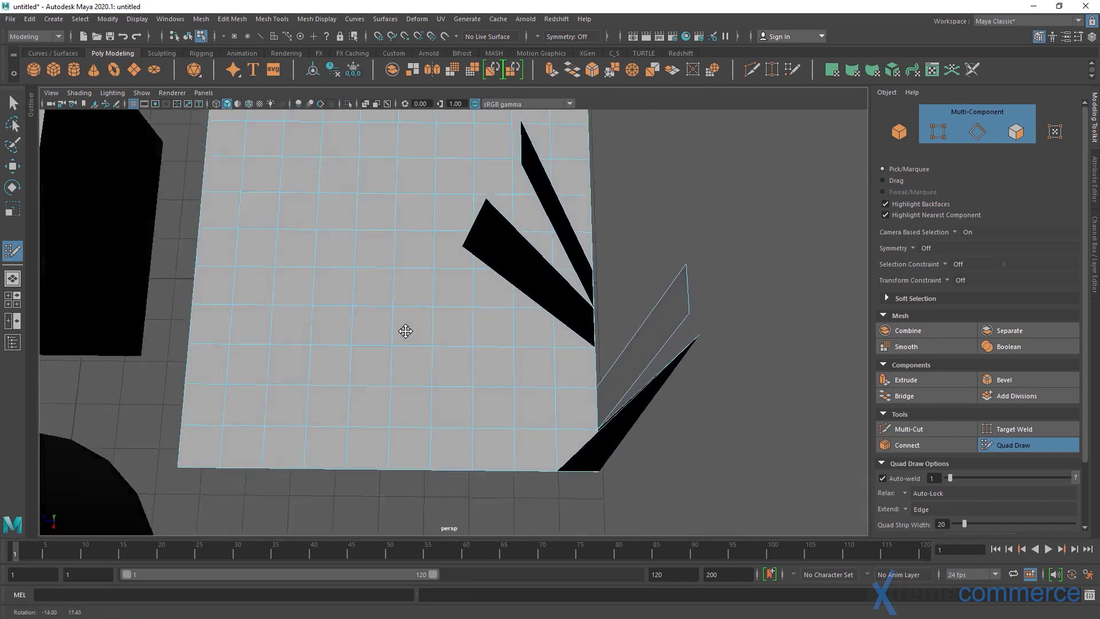
mouse_move(405, 331)
middle_mouse_down("alt")
mouse_move(418, 349)
mouse_move(388, 315)
mouse_move(400, 324)
middle_mouse_up("alt")
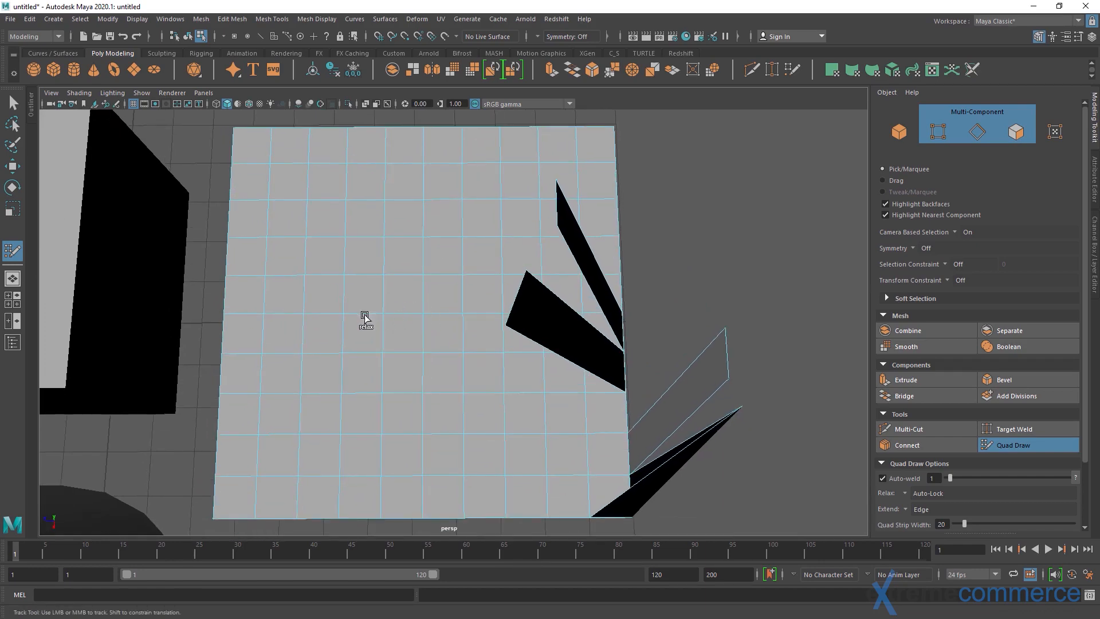
right_click_drag(368, 314, 664, 355, "alt")
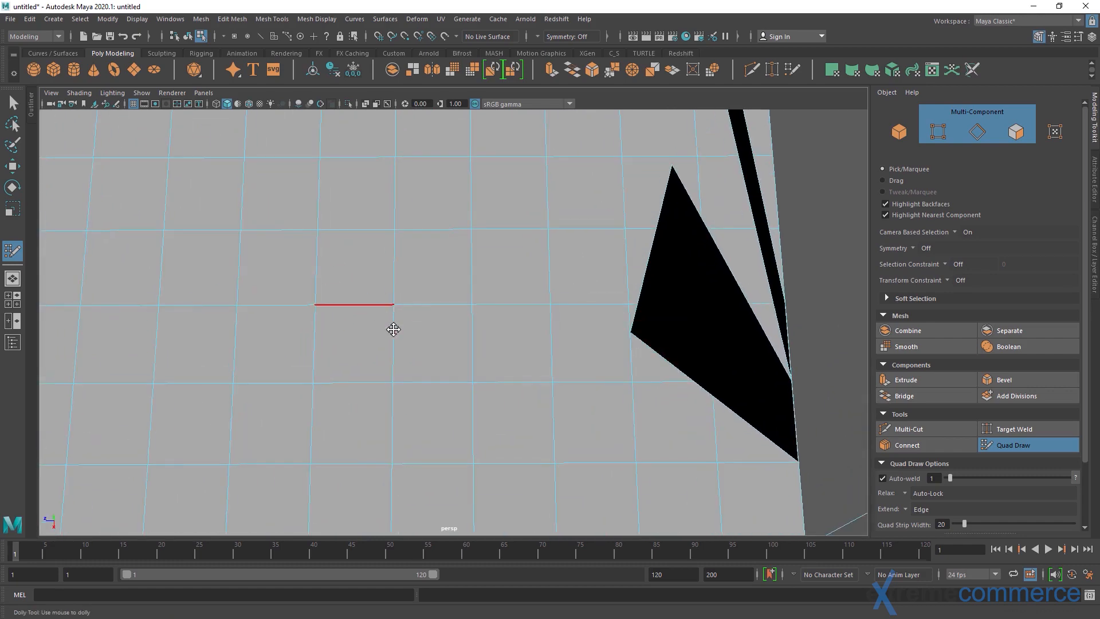
scroll(421, 328, "down", 5)
middle_click_drag(353, 301, 357, 282, "alt")
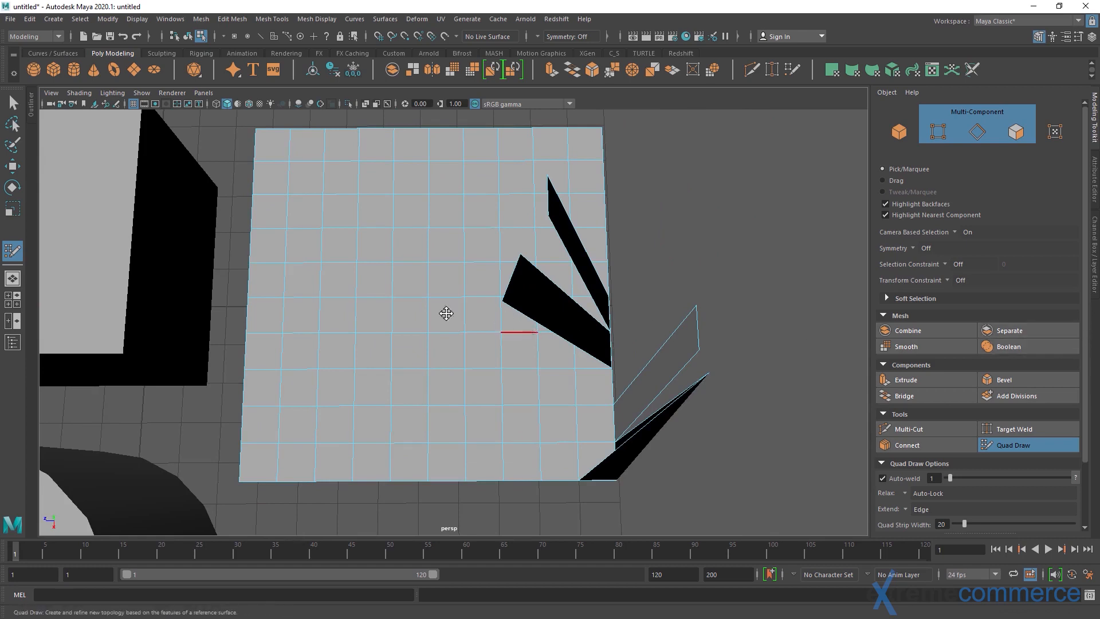
left_click(409, 297, "ctrl")
left_click(405, 297, "ctrl")
left_click(398, 300, "ctrl")
left_click(401, 310, "ctrl")
left_click(402, 321, "ctrl")
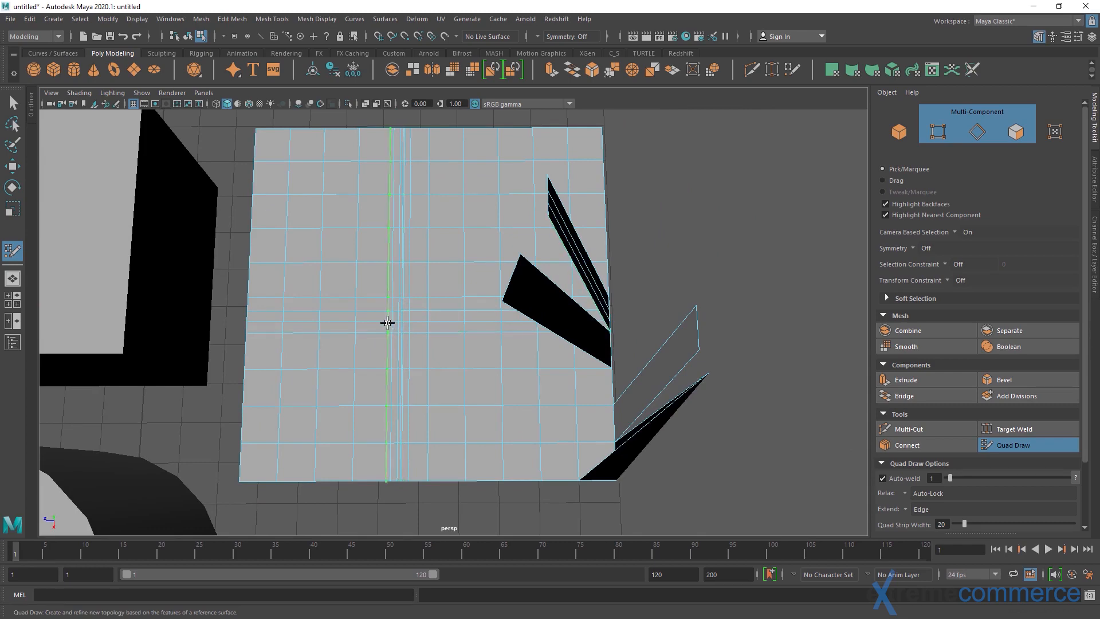
left_click(387, 321, "ctrl")
left_click(384, 306, "ctrl")
left_click(392, 301, "ctrl")
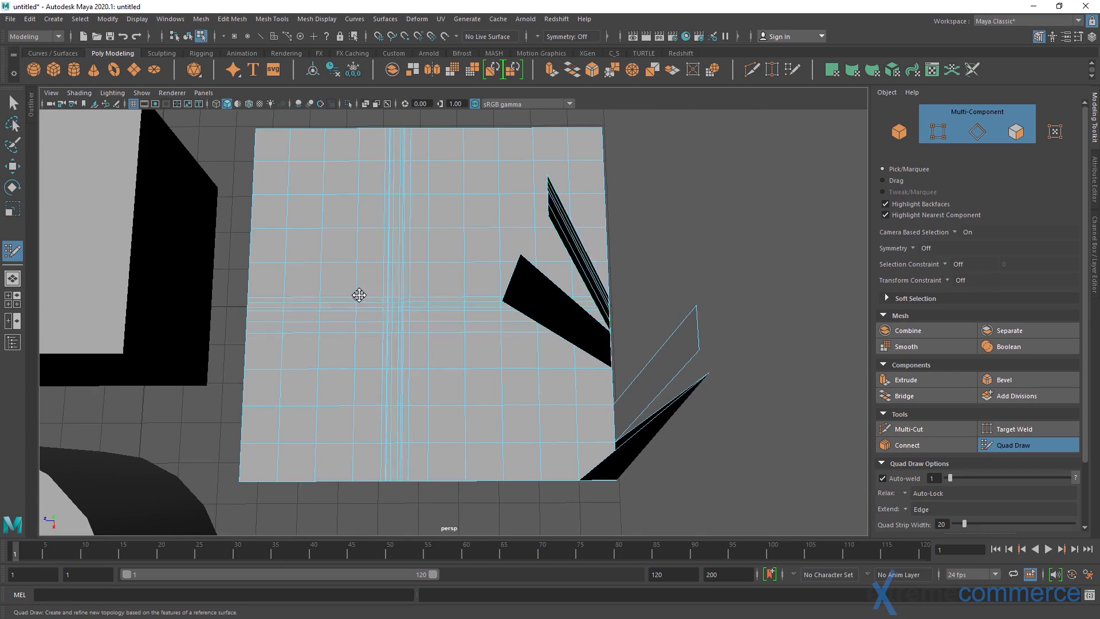
Relax the closely spaced vertices where the plane's inserted edge loops cross, and leave Quad Draw
right_click_drag(356, 295, 541, 326, "alt")
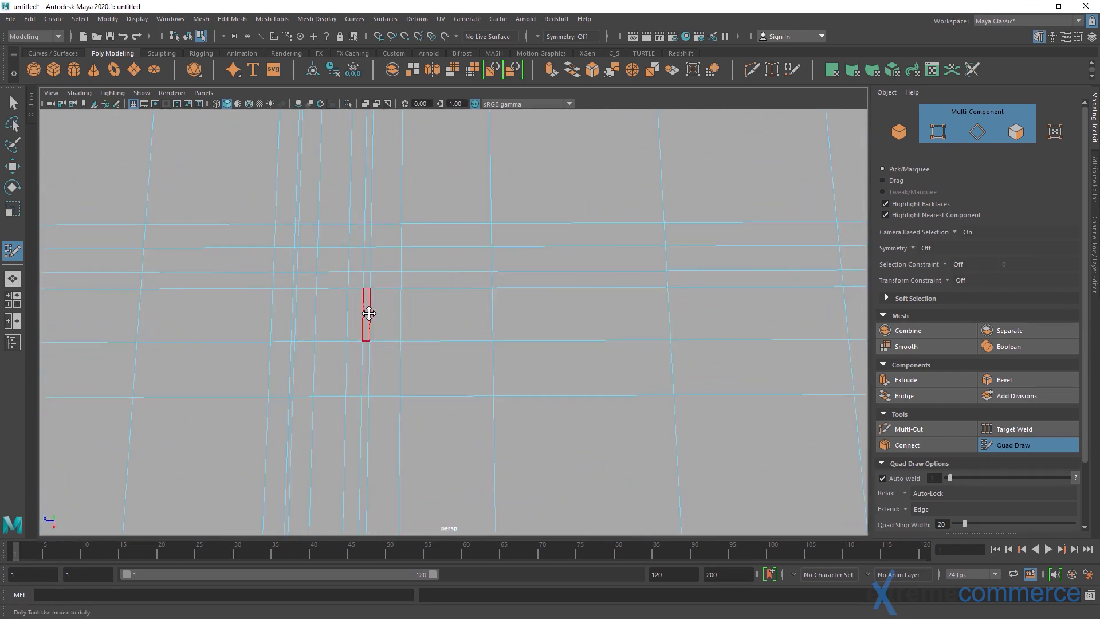
mouse_move(368, 300)
left_mouse_down("shift")
mouse_move(336, 240)
mouse_move(248, 216)
mouse_move(263, 226)
mouse_move(241, 243)
mouse_move(329, 286)
mouse_move(368, 326)
mouse_move(393, 321)
mouse_move(452, 238)
mouse_move(391, 202)
mouse_move(284, 307)
mouse_move(459, 216)
mouse_move(368, 215)
mouse_move(379, 195)
mouse_move(260, 140)
mouse_move(375, 319)
mouse_move(486, 348)
mouse_move(417, 408)
mouse_move(423, 456)
mouse_move(260, 363)
left_mouse_up("shift")
left_click_drag(426, 314, 441, 337, "alt")
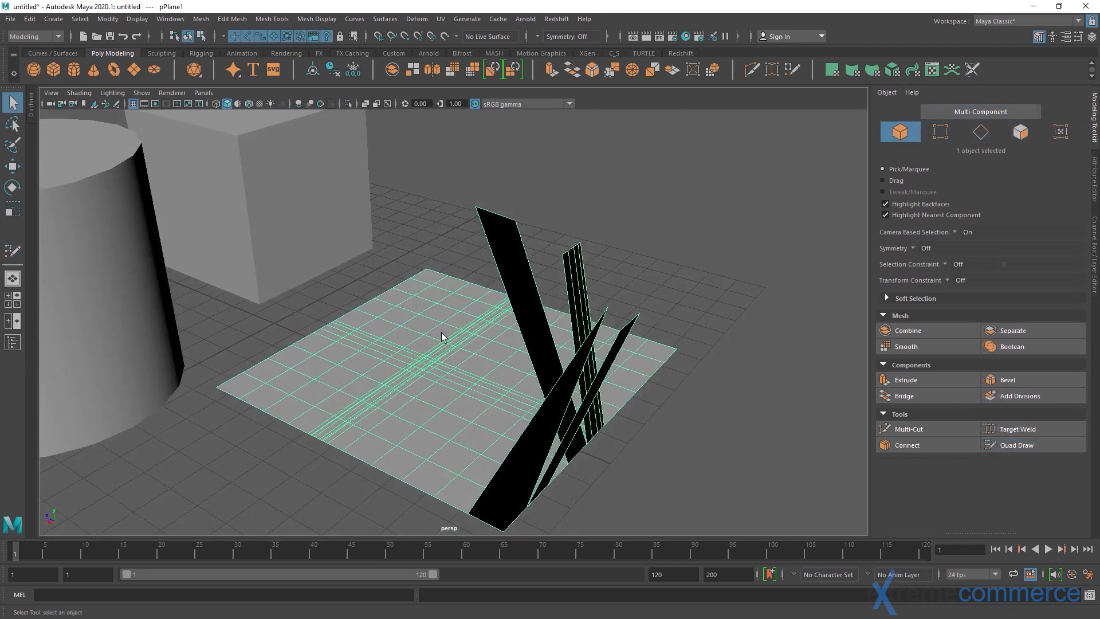